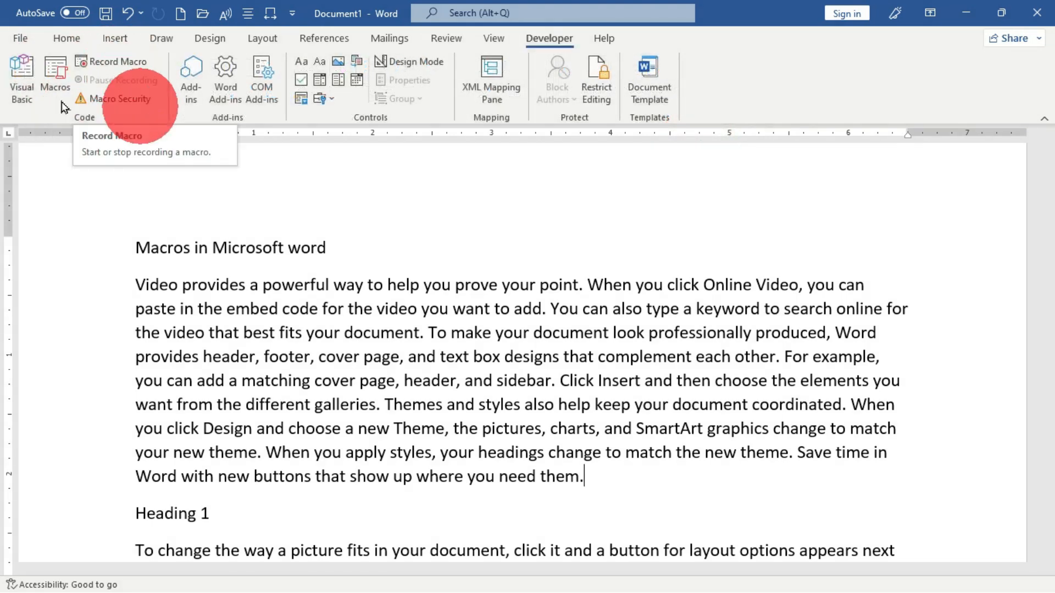
{"action": "left_click", "coordinate": [55, 74]}
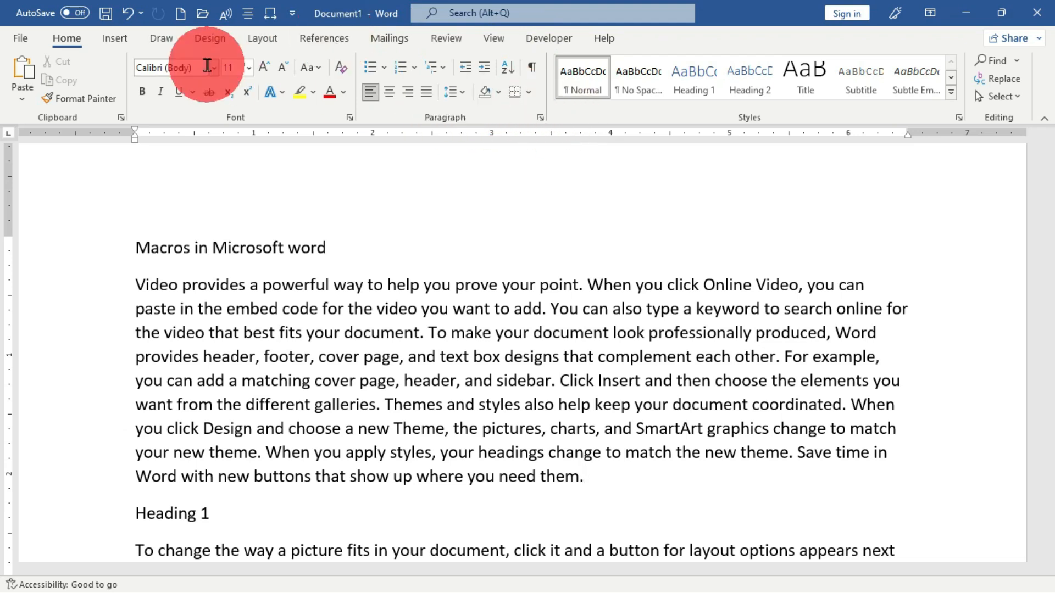
Open the ribbon customization options, make sure the Developer tab is enabled, and apply the settings.
{"action": "right_click", "coordinate": [558, 114]}
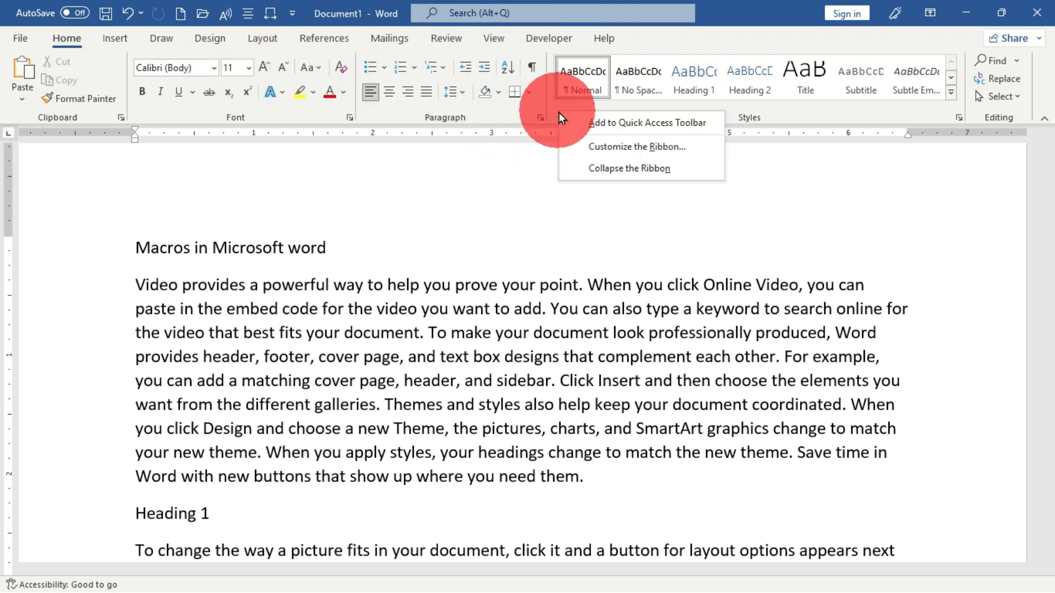
{"action": "left_click", "coordinate": [682, 146]}
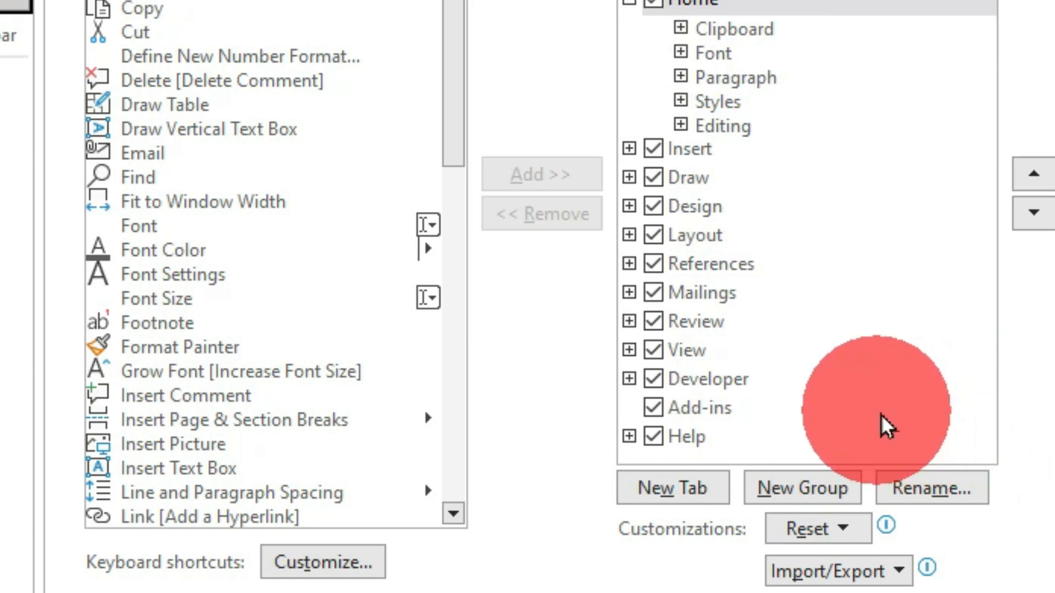
{"action": "left_click", "coordinate": [653, 385]}
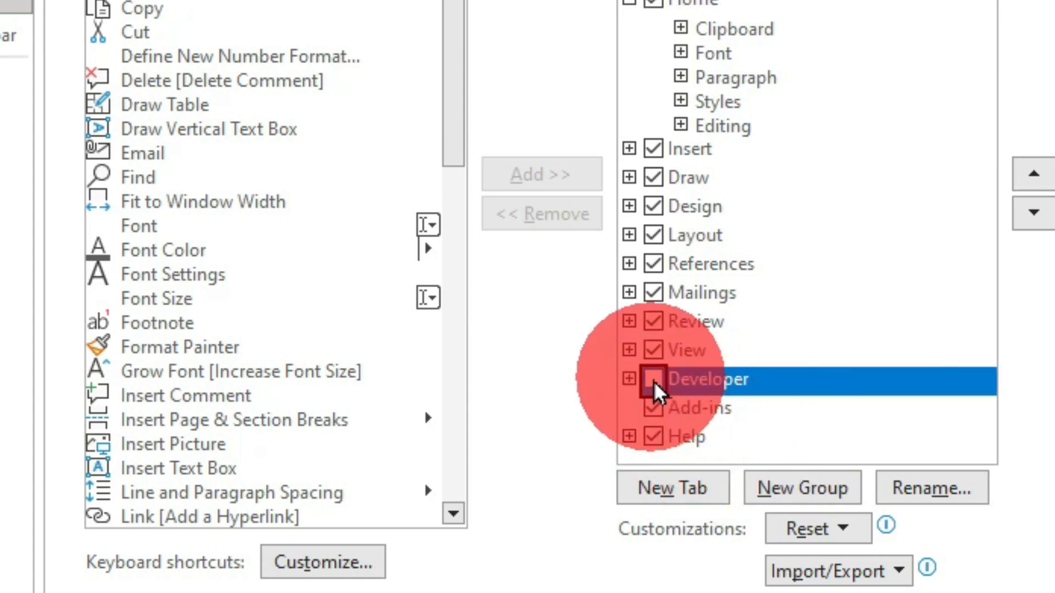
{"action": "left_click", "coordinate": [653, 382]}
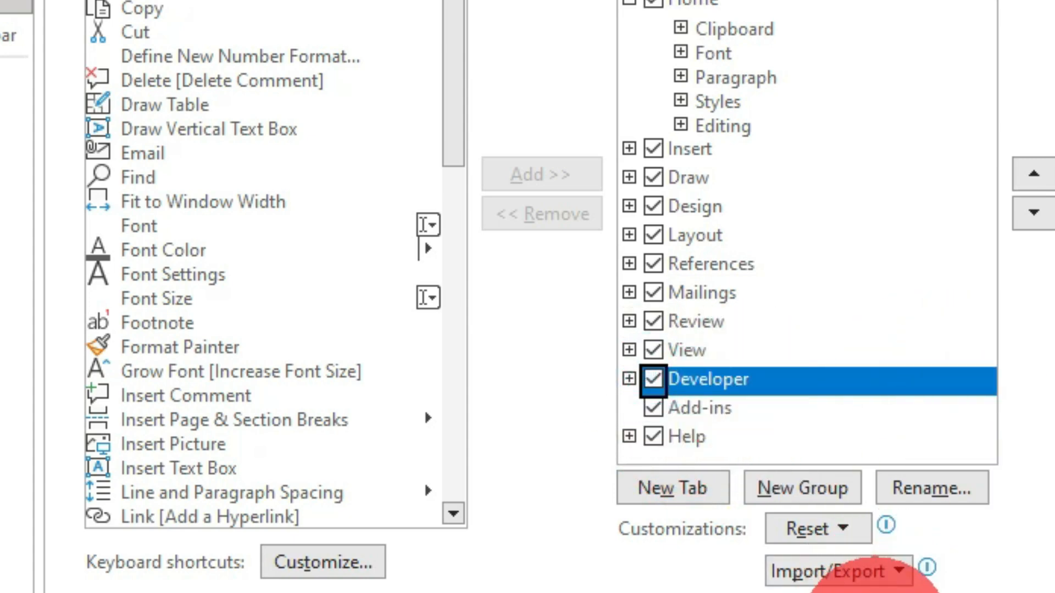
{"action": "left_click", "coordinate": [746, 549]}
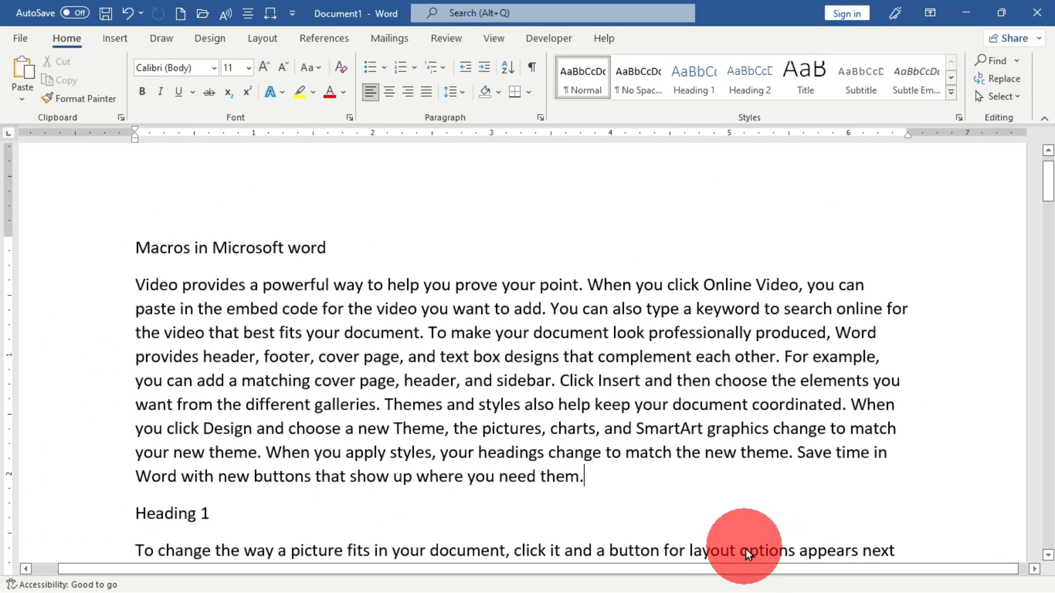
Open the list of stored macros and delete Macro1 and Macro3.
{"action": "left_click", "coordinate": [554, 38]}
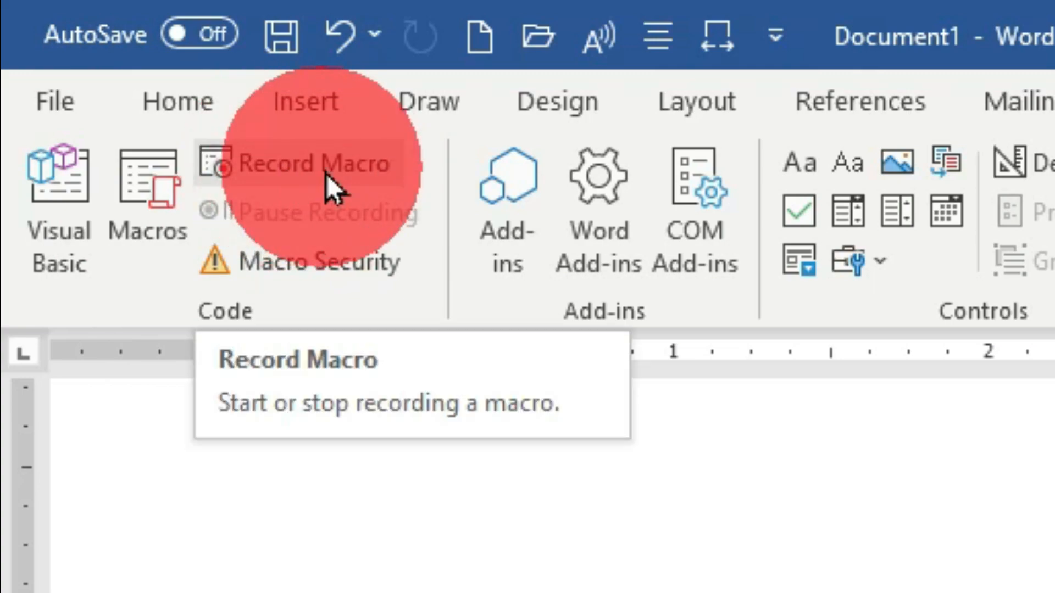
{"action": "left_click", "coordinate": [152, 201]}
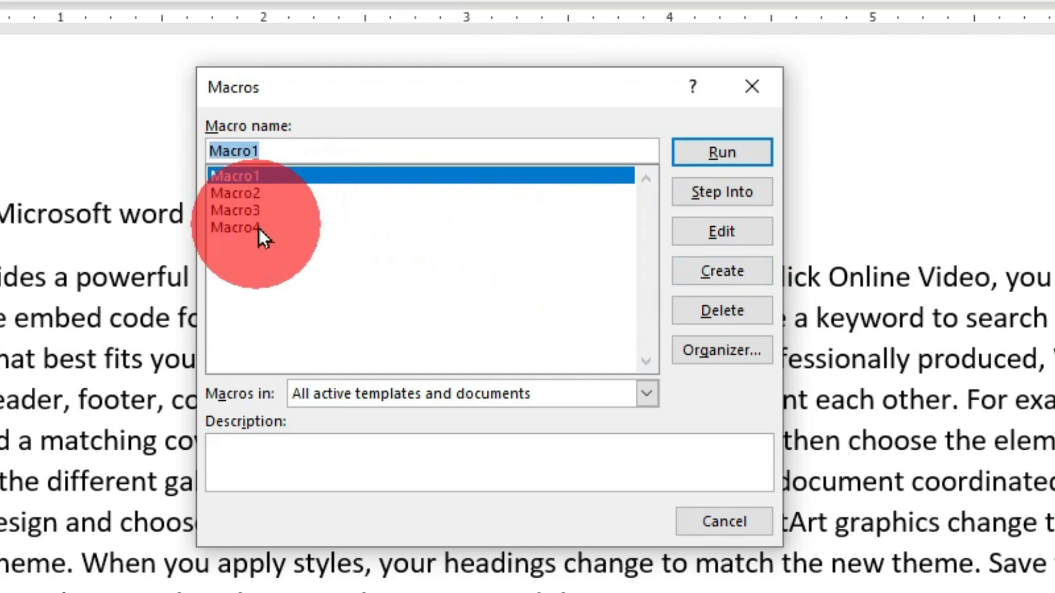
{"action": "left_click", "coordinate": [721, 311]}
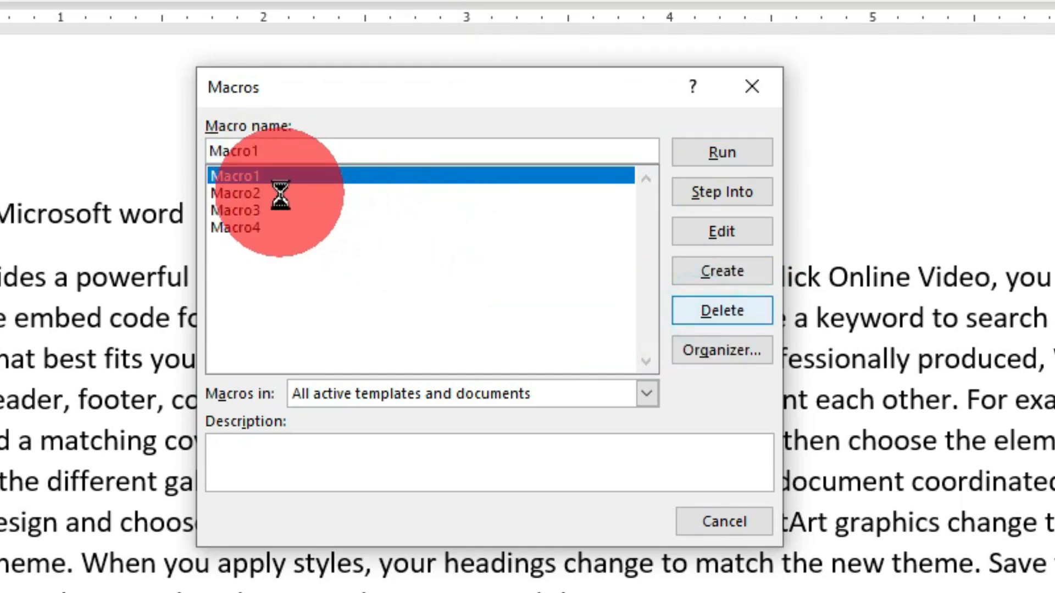
{"action": "left_click", "coordinate": [457, 373]}
{"action": "left_click", "coordinate": [600, 193]}
{"action": "left_click", "coordinate": [721, 310]}
{"action": "left_click", "coordinate": [483, 383]}
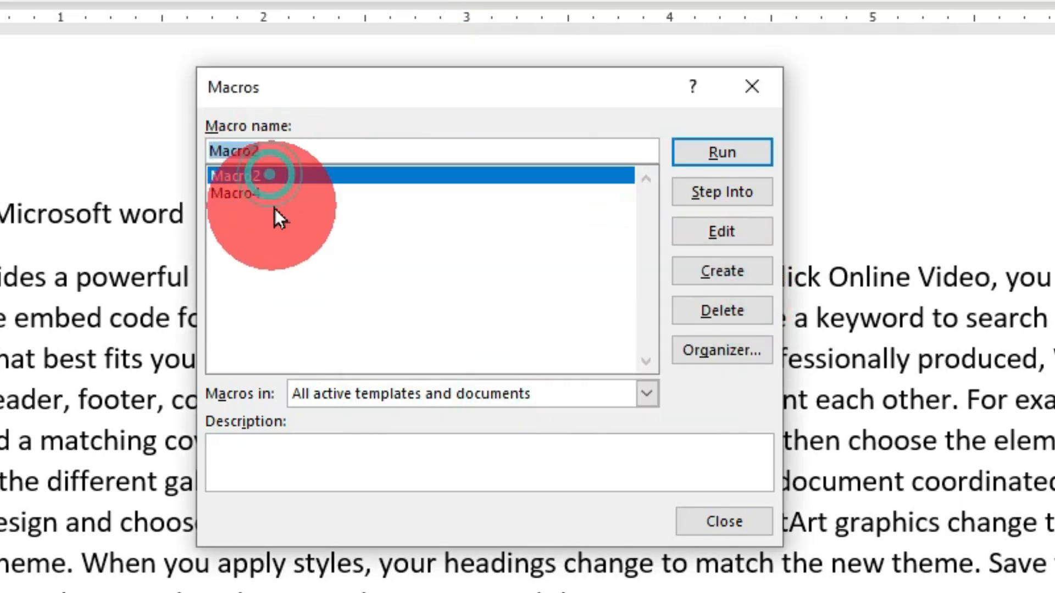
Delete the remaining macros Macro4 and Macro2, and close the macro list.
{"action": "left_click", "coordinate": [277, 195]}
{"action": "left_click", "coordinate": [722, 310]}
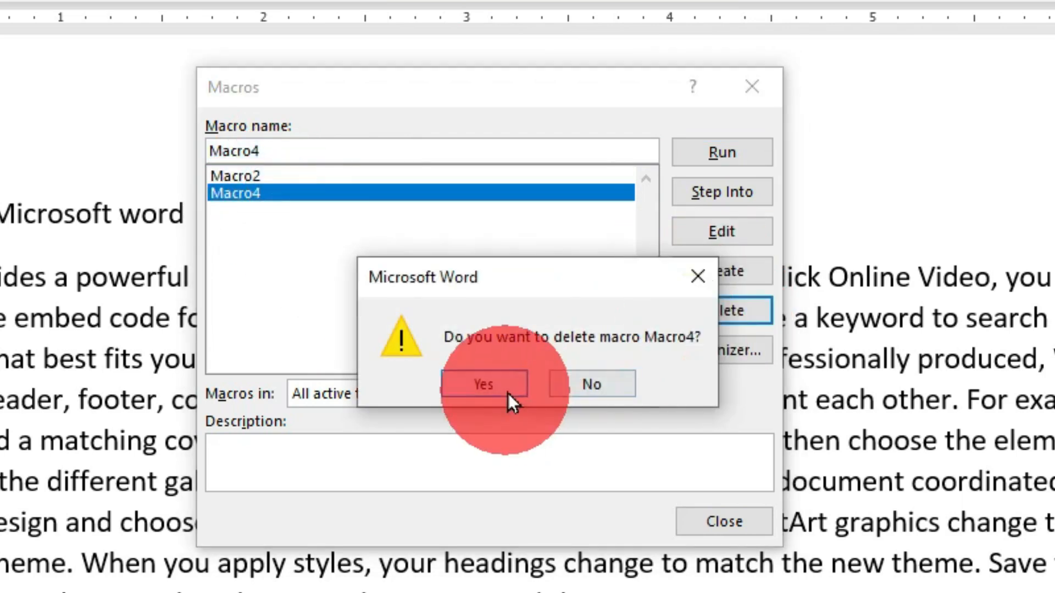
{"action": "left_click", "coordinate": [494, 387]}
{"action": "left_click", "coordinate": [721, 311]}
{"action": "left_click", "coordinate": [486, 384]}
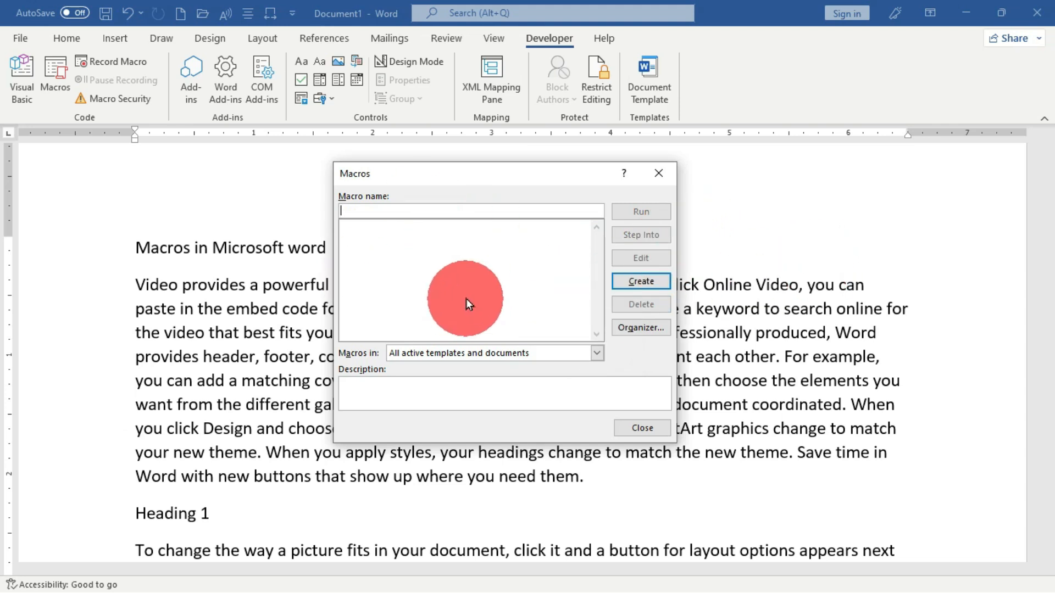
{"action": "left_click", "coordinate": [660, 183]}
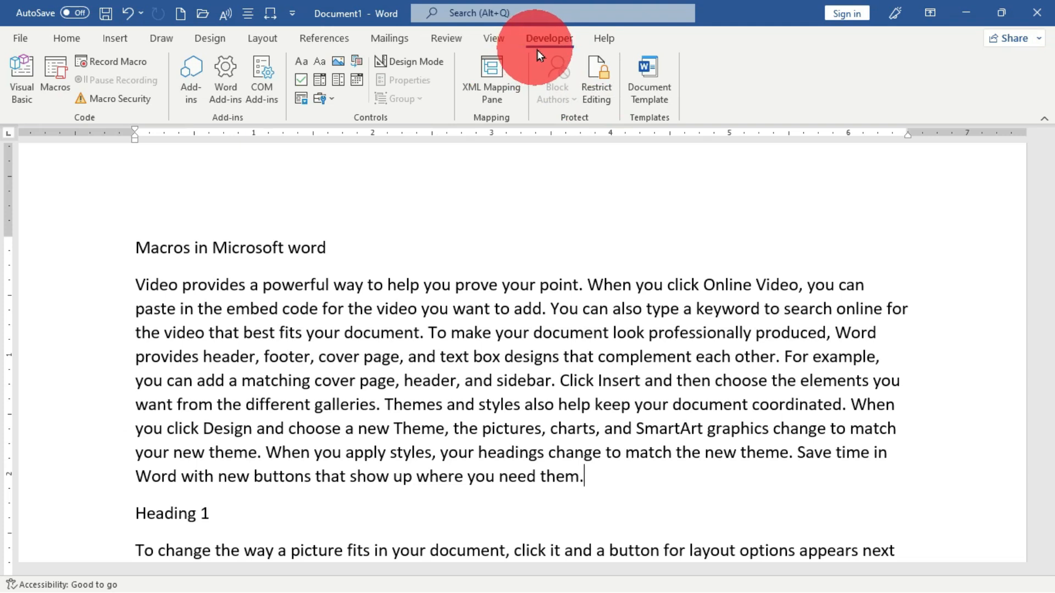
Set up a new macro recording with the macro name Format.
{"action": "left_click", "coordinate": [113, 64]}
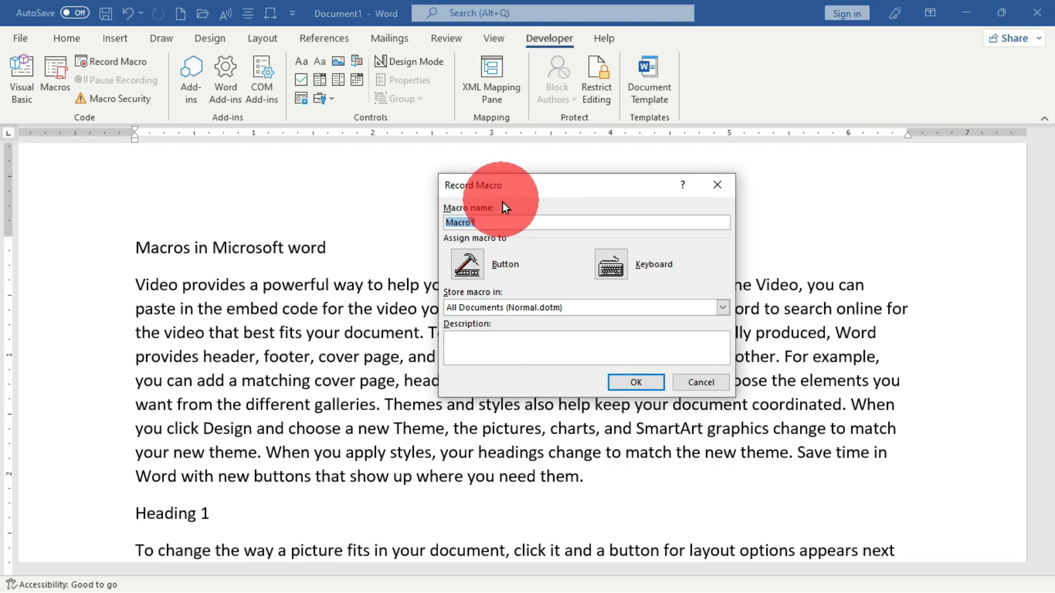
{"action": "left_click_drag", "start_coordinate": [524, 187], "coordinate": [472, 179]}
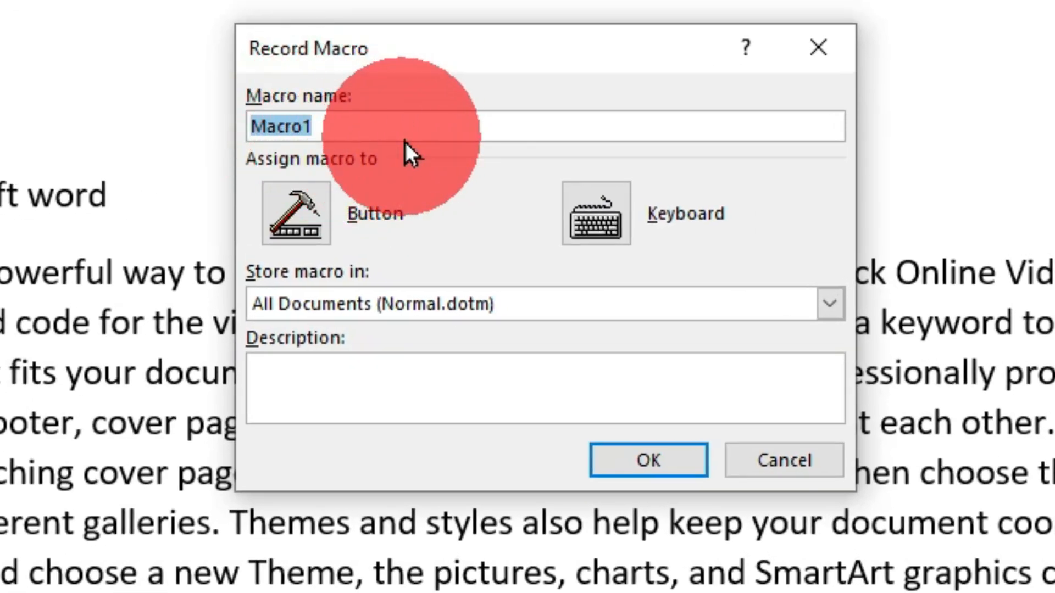
{"action": "type", "text": "For"}
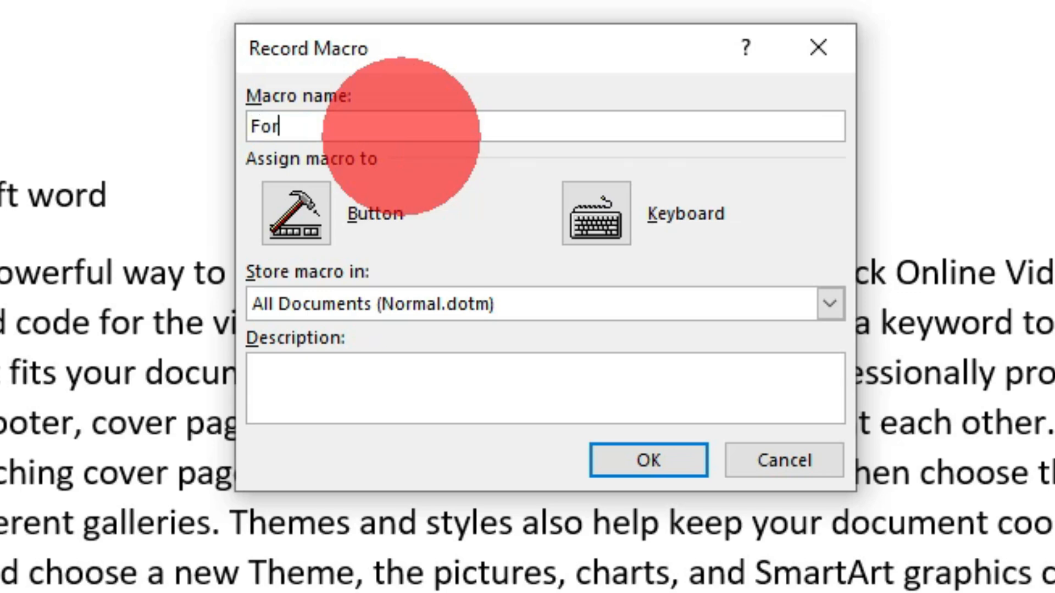
{"action": "type", "text": "mat"}
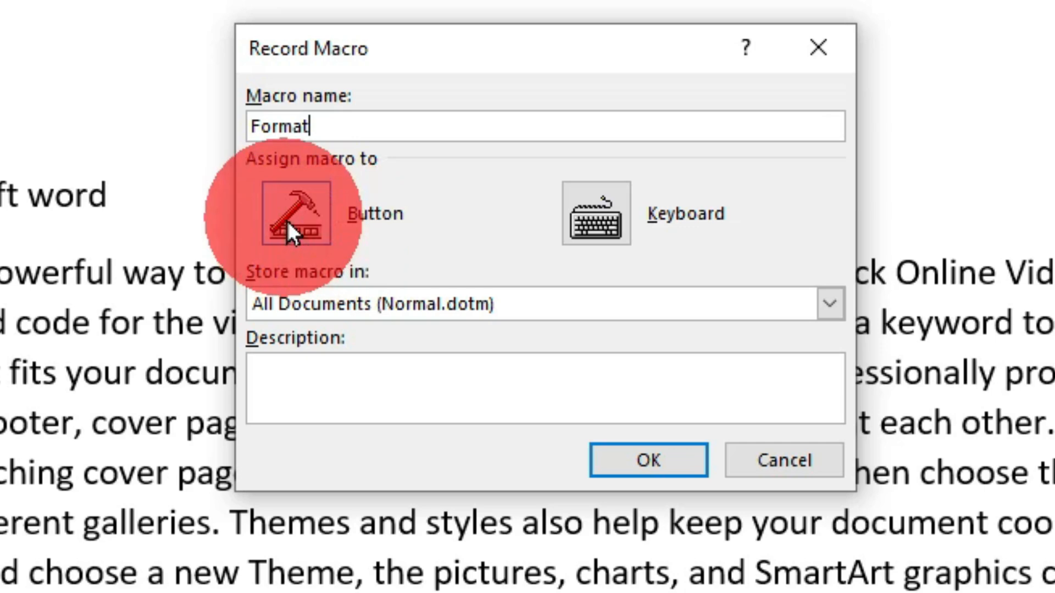
Assign the keyboard shortcut Alt+Ctrl+F to the Format macro and start recording it.
{"action": "left_click", "coordinate": [595, 216]}
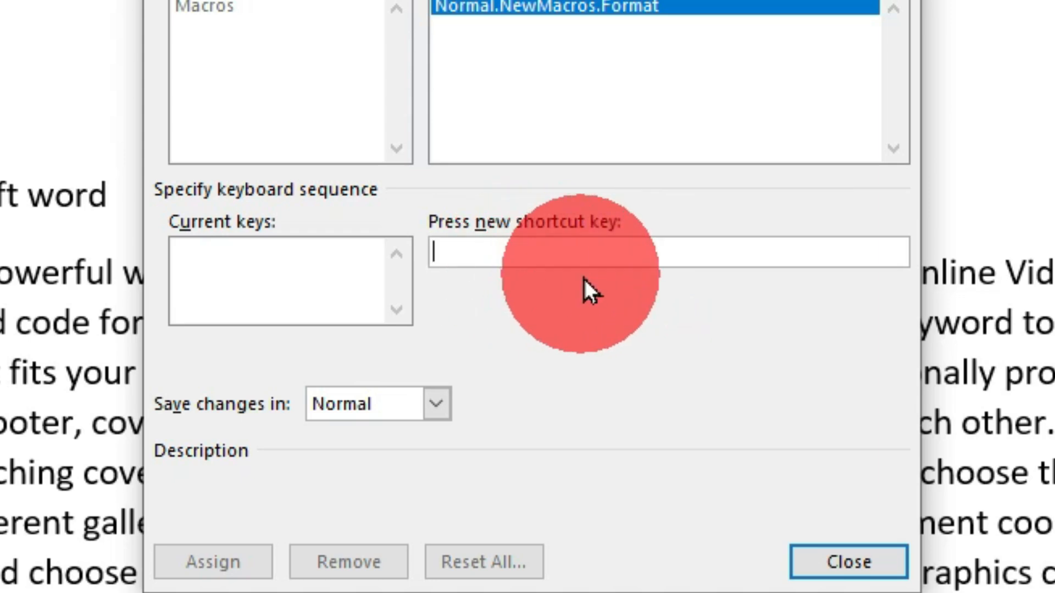
{"action": "key", "text": "ctrl+alt+f"}
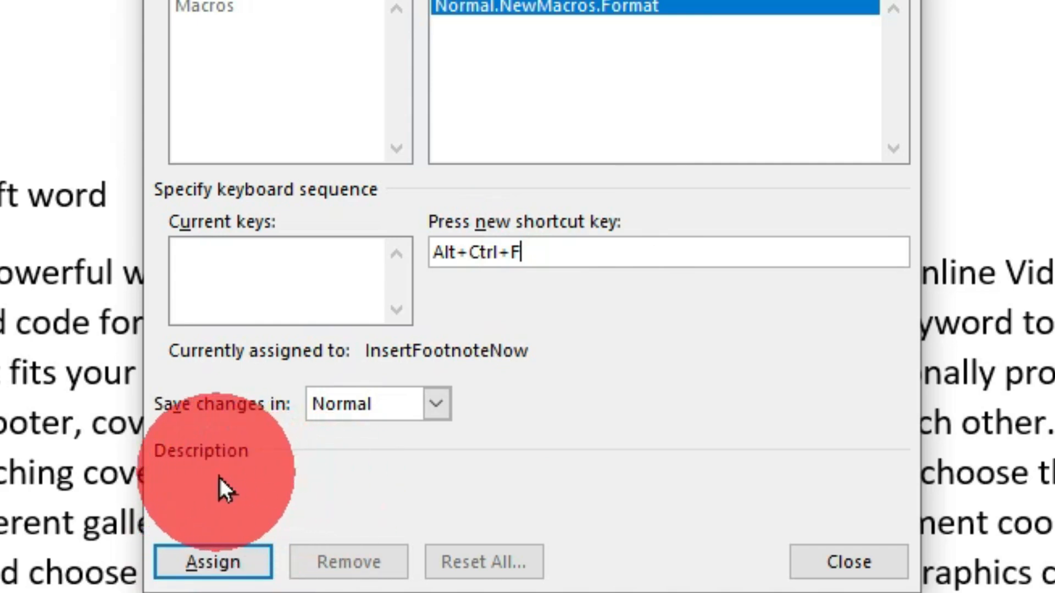
{"action": "left_click", "coordinate": [241, 570]}
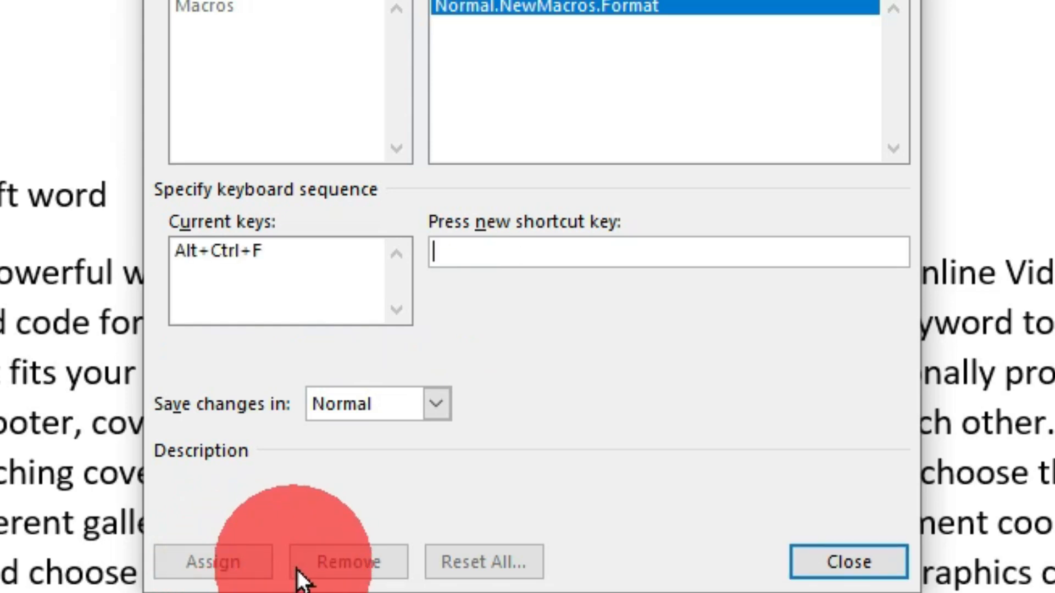
{"action": "left_click", "coordinate": [829, 565]}
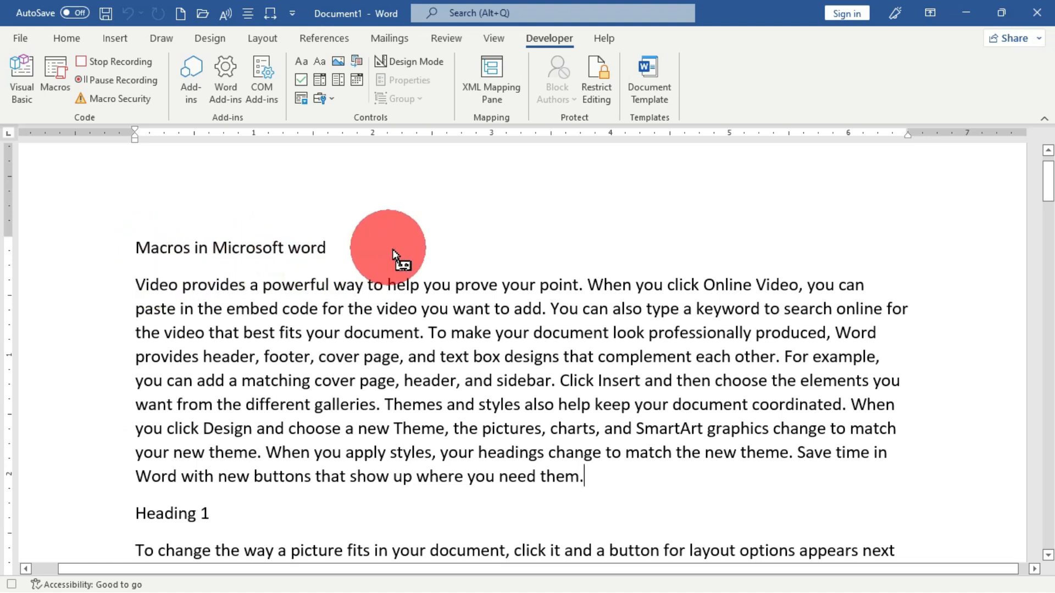
Select the title line "Macros in Microsoft word" and set its font to Times New Roman, size 18.
{"action": "left_click", "coordinate": [127, 248]}
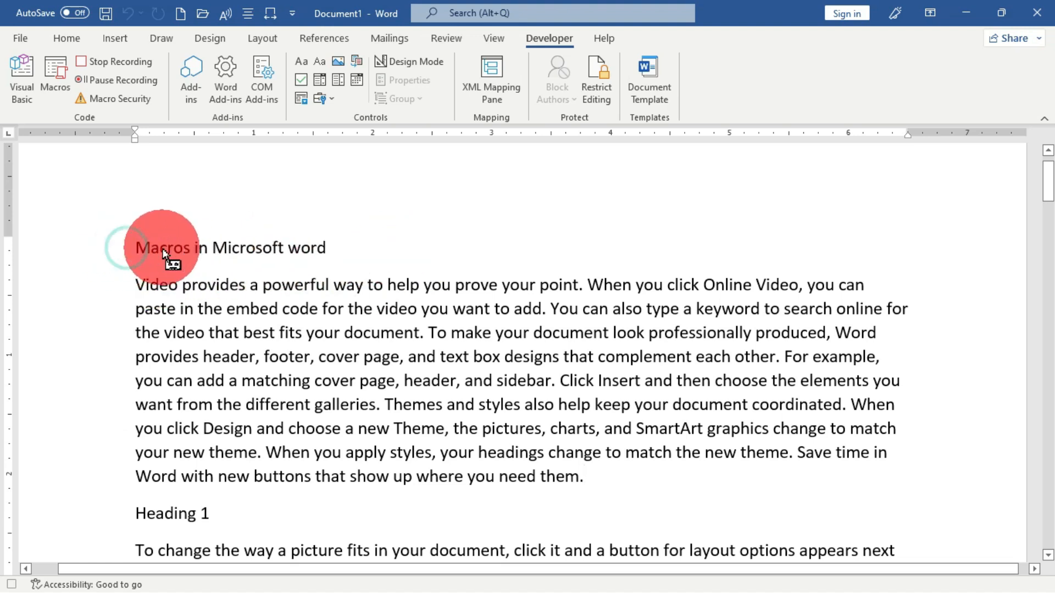
{"action": "left_click", "coordinate": [71, 39]}
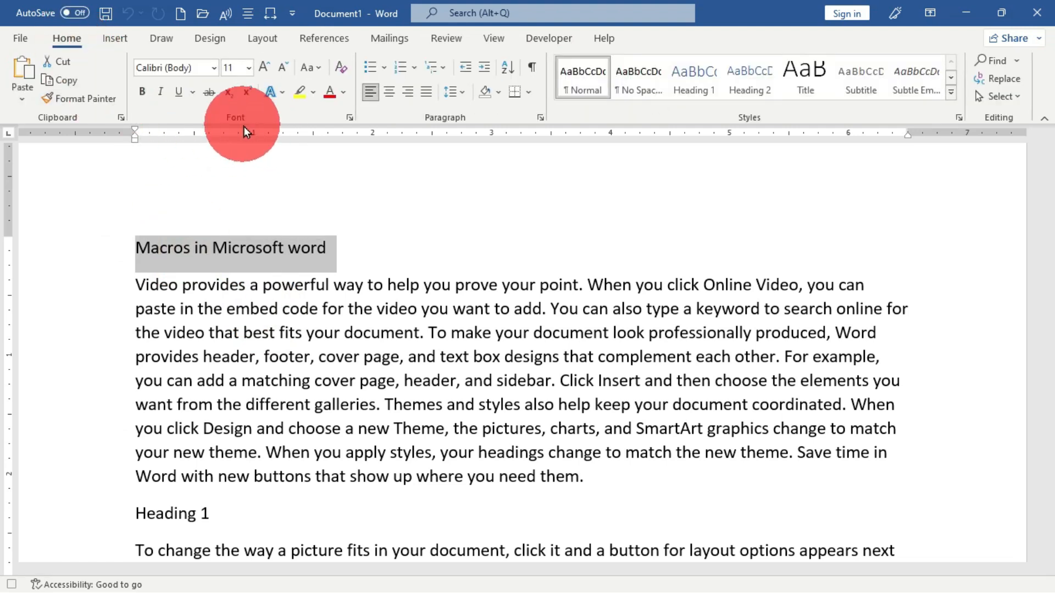
{"action": "left_click", "coordinate": [213, 68]}
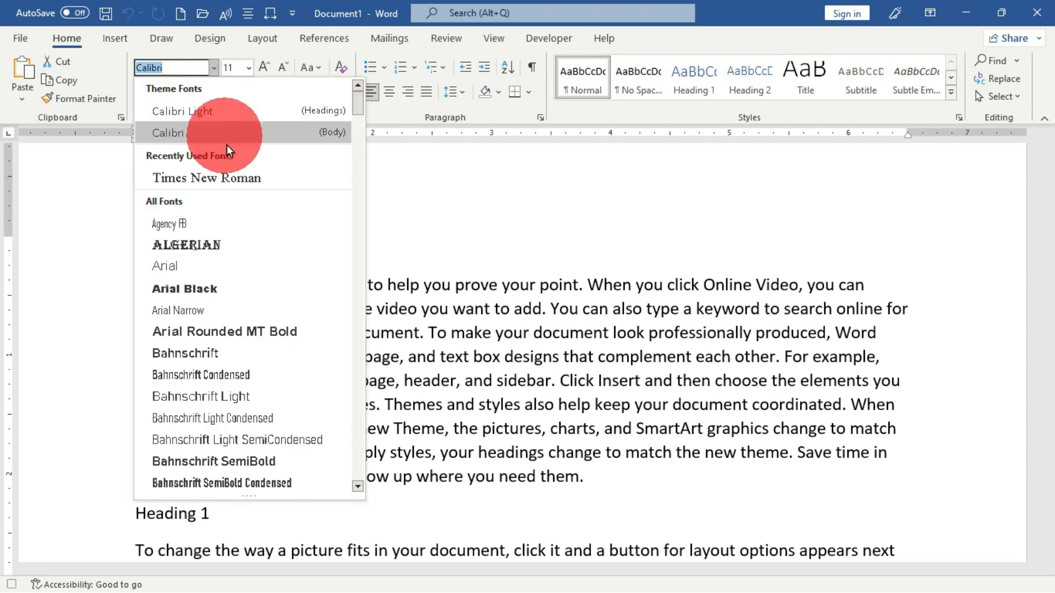
{"action": "left_click", "coordinate": [252, 179]}
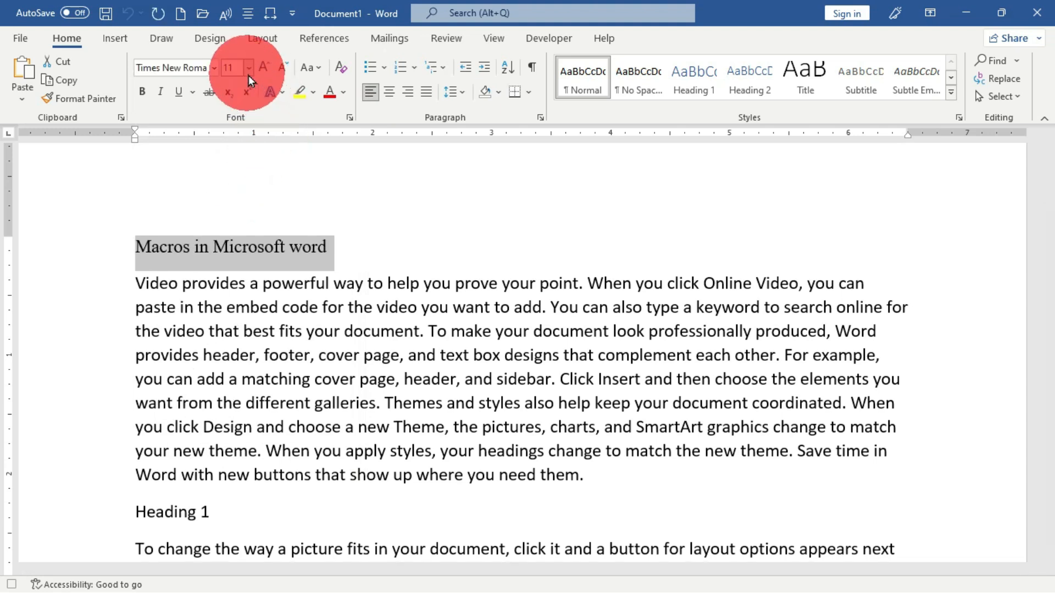
{"action": "left_click", "coordinate": [248, 71]}
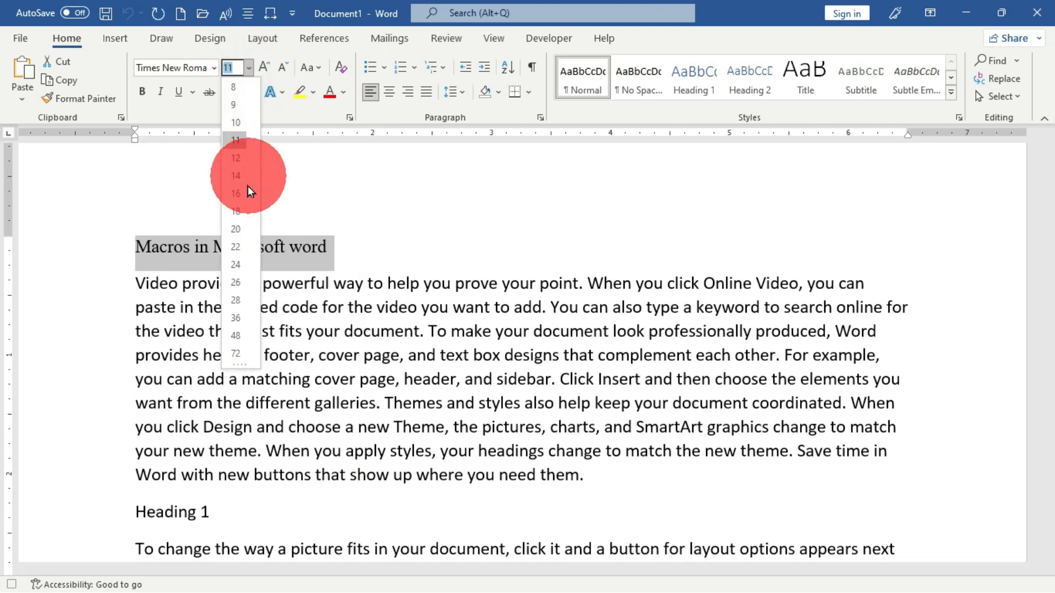
{"action": "left_click", "coordinate": [239, 213]}
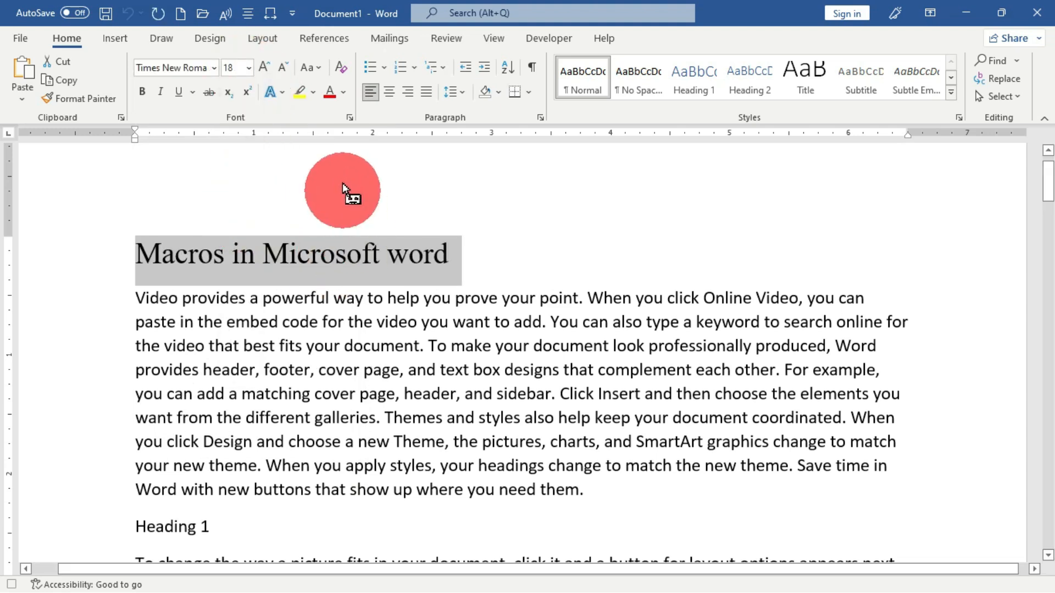
Make the selected title bold, underlined and uppercase, and color it standard dark red.
{"action": "left_click", "coordinate": [142, 92]}
{"action": "left_click", "coordinate": [179, 93]}
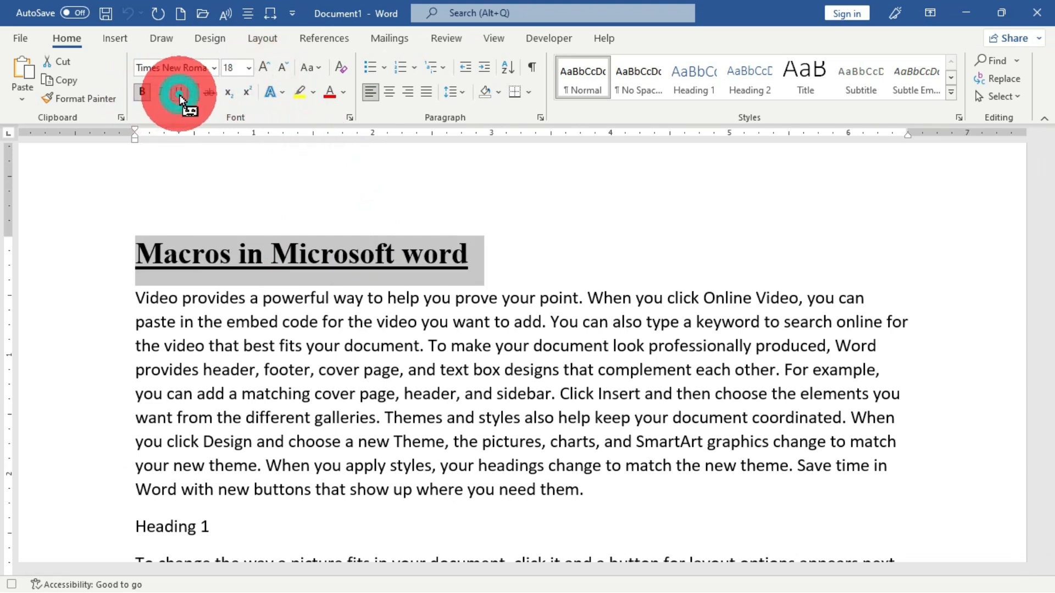
{"action": "left_click", "coordinate": [321, 69]}
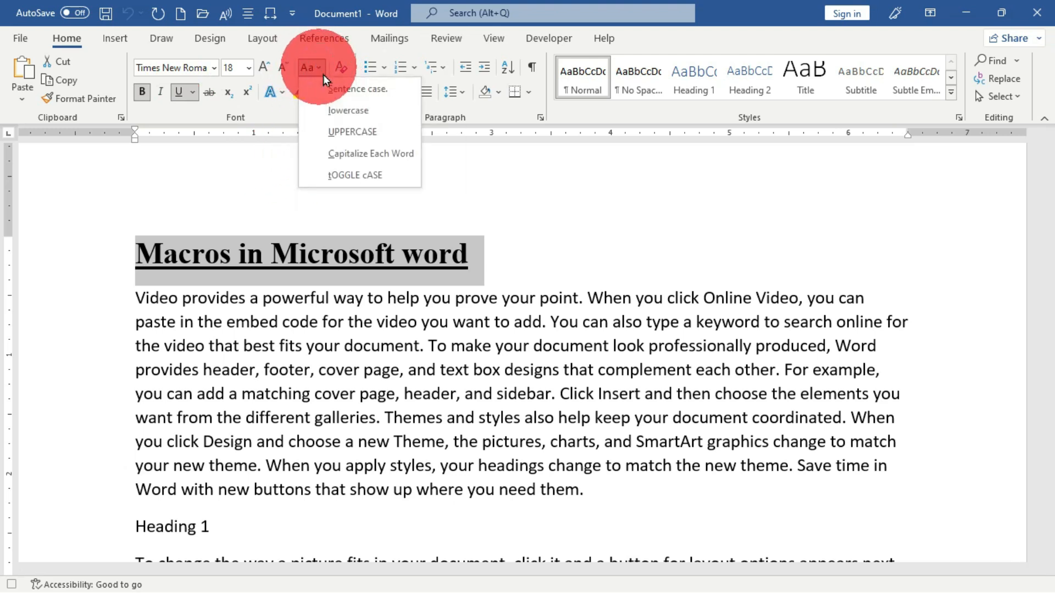
{"action": "left_click", "coordinate": [352, 131]}
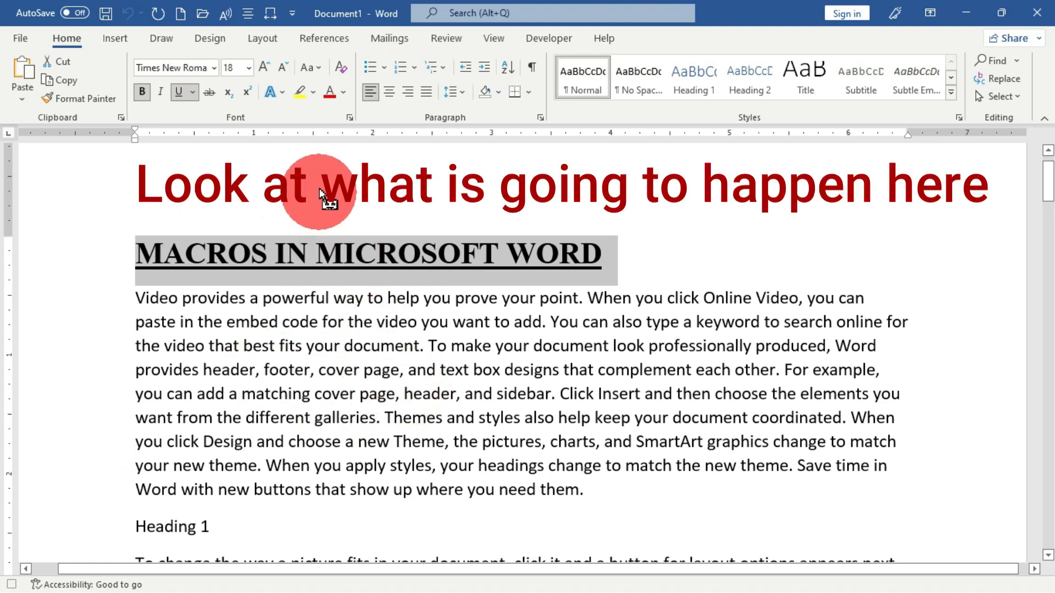
{"action": "left_click", "coordinate": [342, 93]}
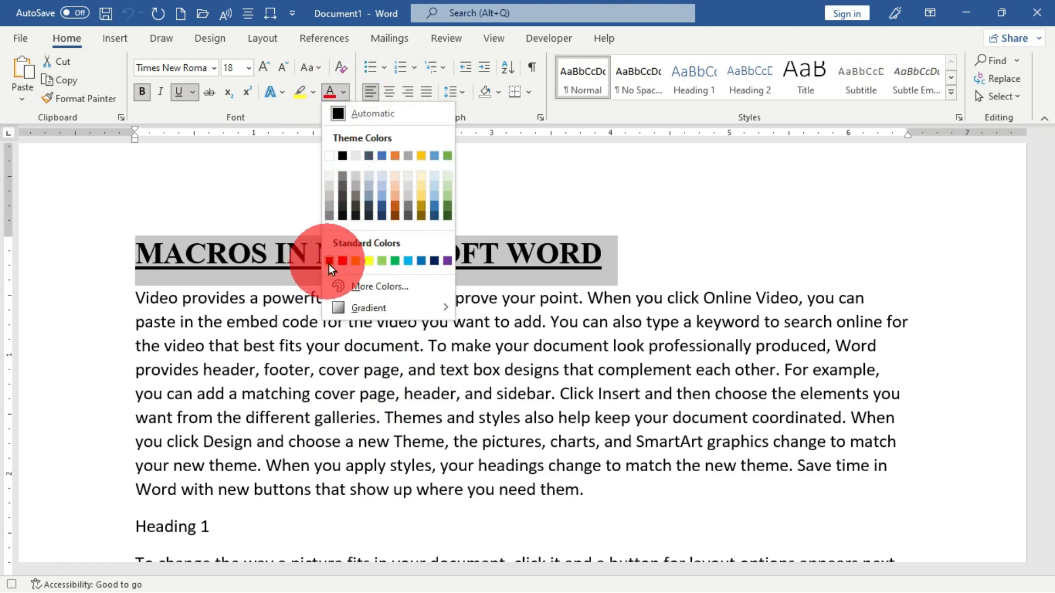
{"action": "left_click", "coordinate": [329, 262]}
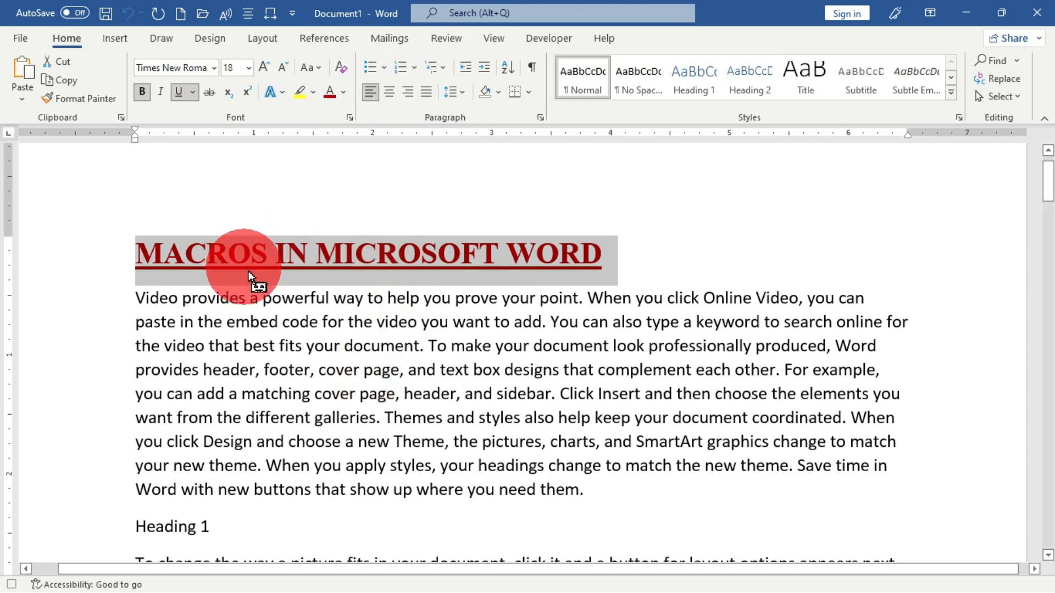
Stop the macro recording and open the list of stored macros.
{"action": "left_click", "coordinate": [542, 44]}
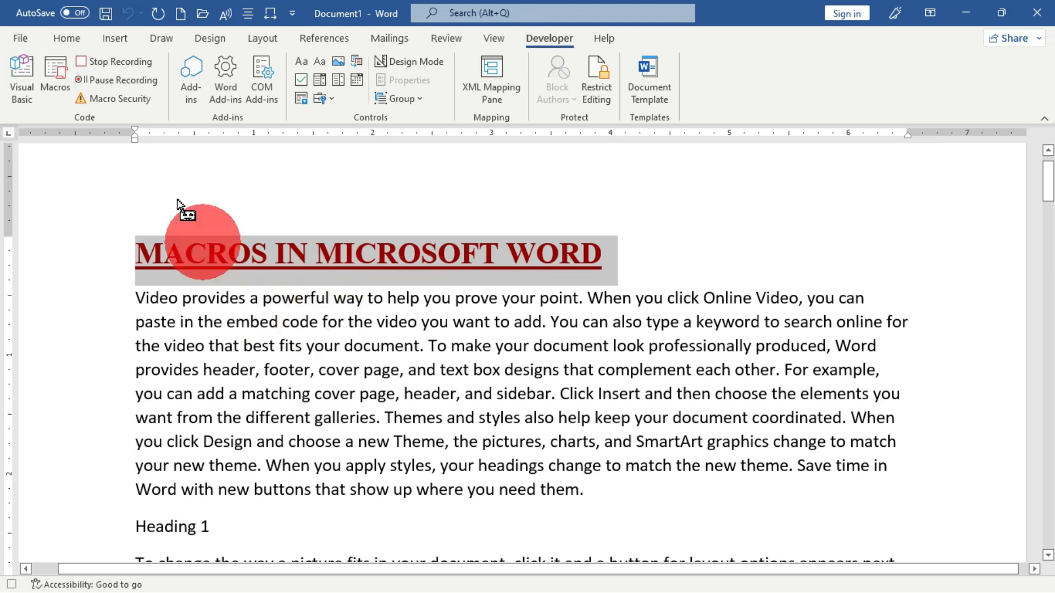
{"action": "left_click", "coordinate": [117, 65]}
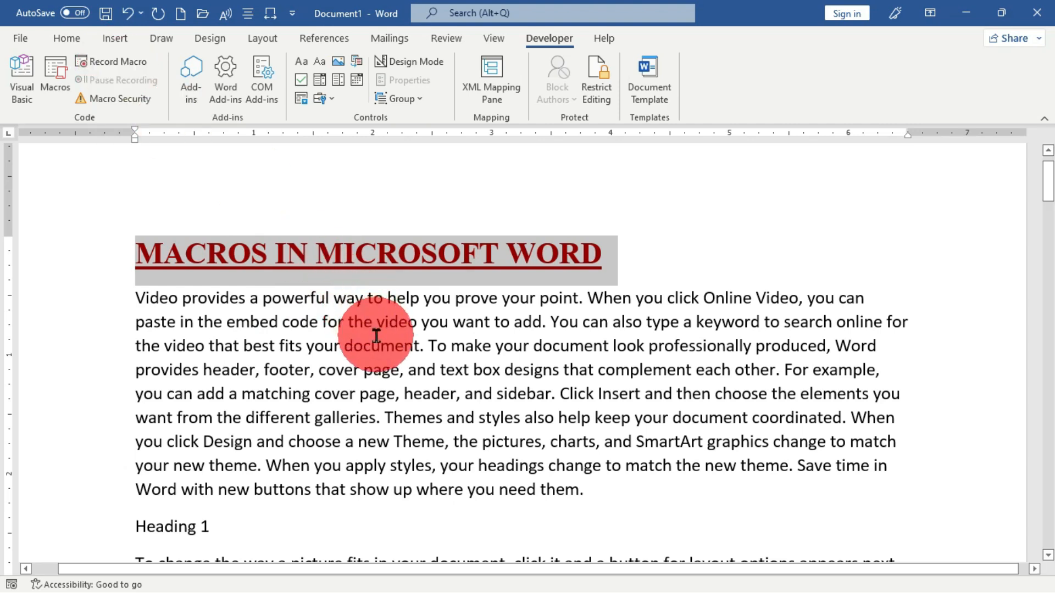
{"action": "left_click", "coordinate": [56, 68]}
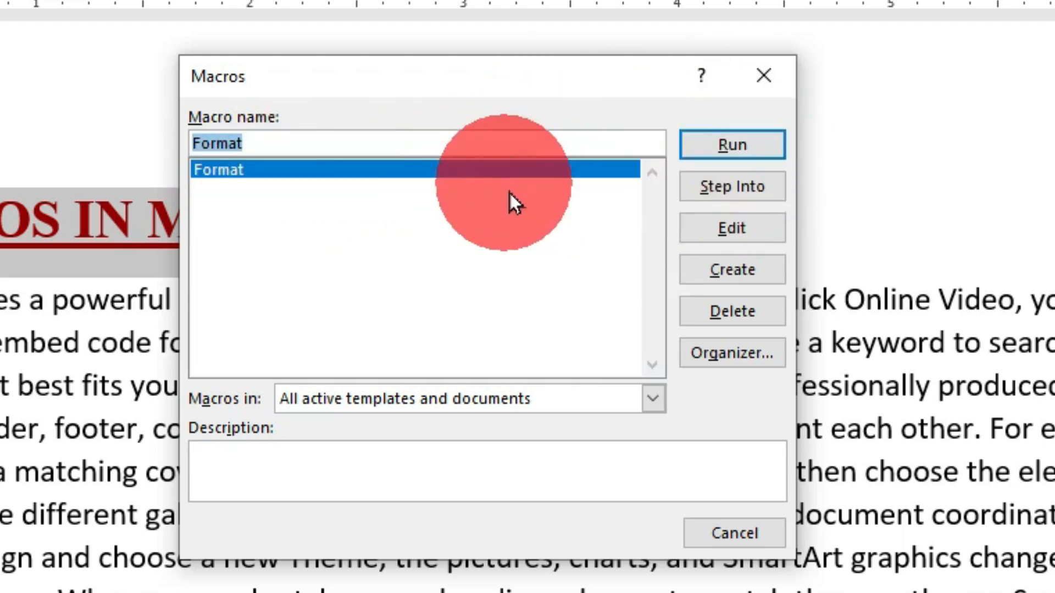
Close the list of stored macros, reopen it with the Format macro selected, and dismiss it.
{"action": "left_click", "coordinate": [756, 86]}
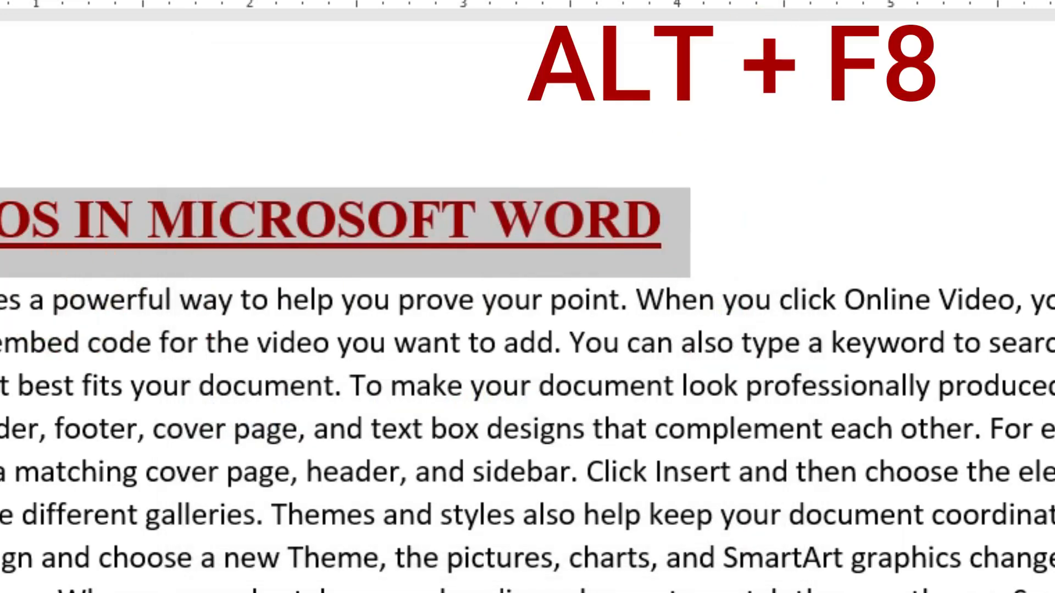
{"action": "key", "text": "alt+F8"}
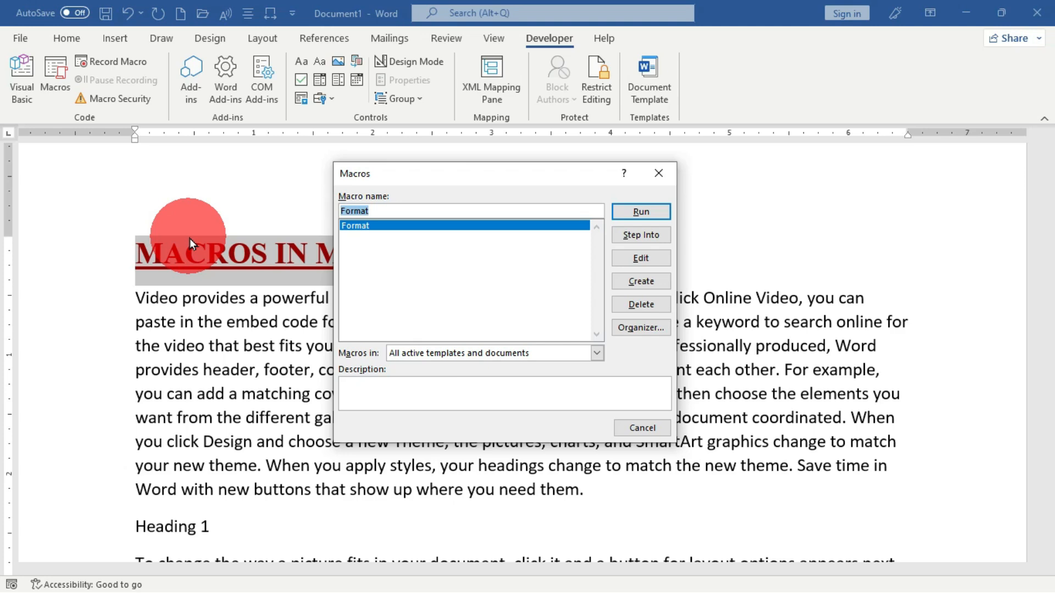
{"action": "key", "text": "Return"}
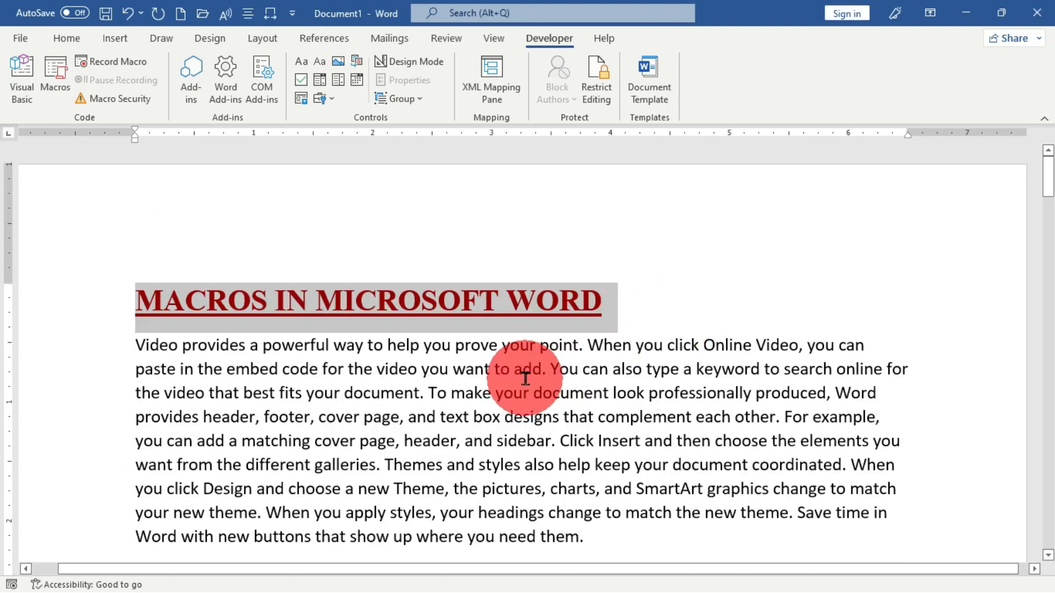
Select the "Heading 1" line and apply the Format macro to it.
{"action": "scroll", "coordinate": [525, 379], "scroll_direction": "down", "scroll_amount": 5}
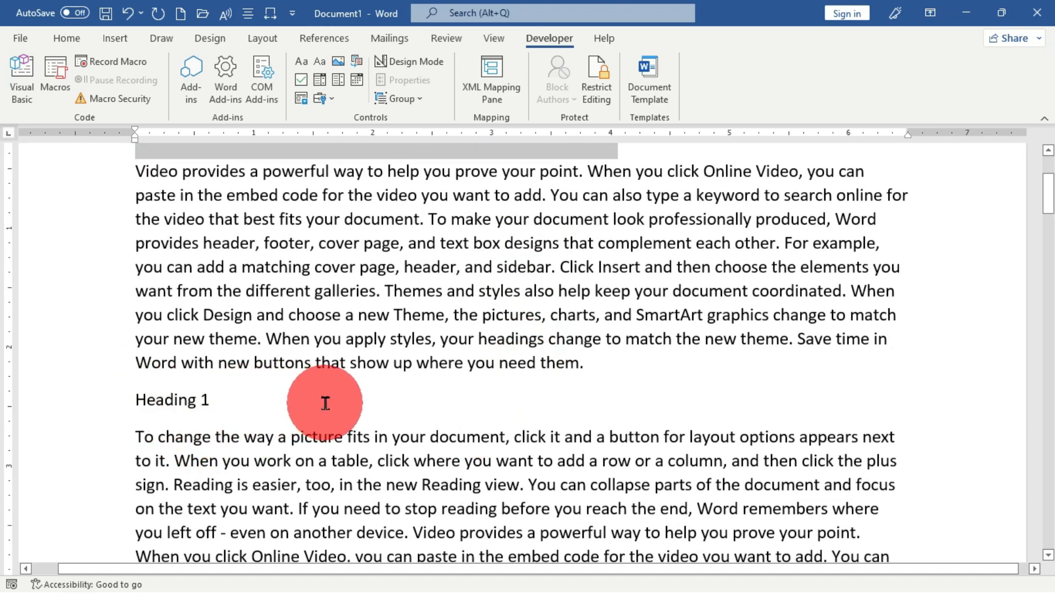
{"action": "scroll", "coordinate": [329, 397], "scroll_direction": "up", "scroll_amount": 5}
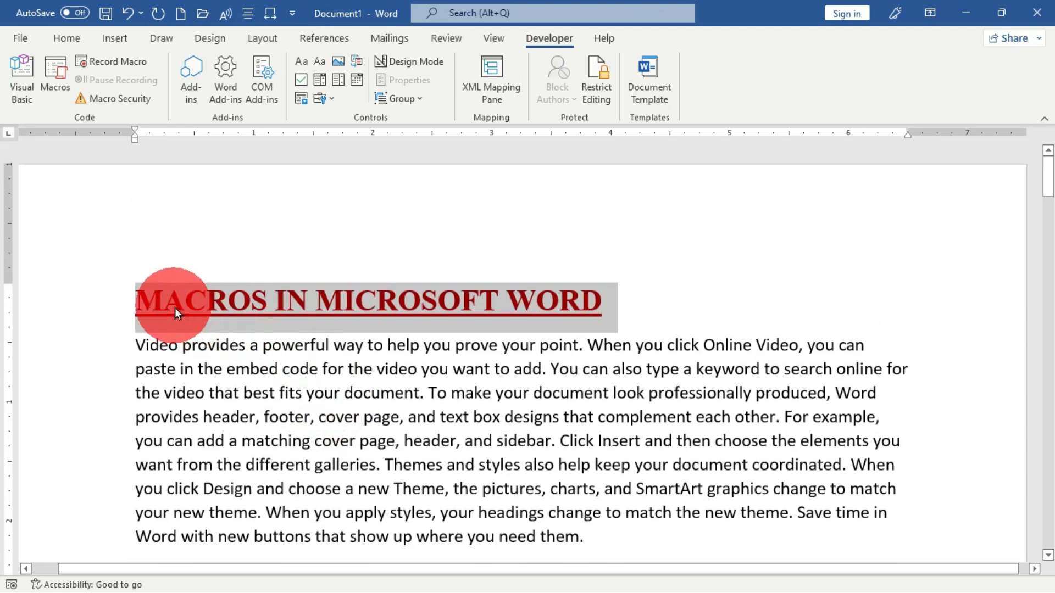
{"action": "scroll", "coordinate": [236, 401], "scroll_direction": "down", "scroll_amount": 8}
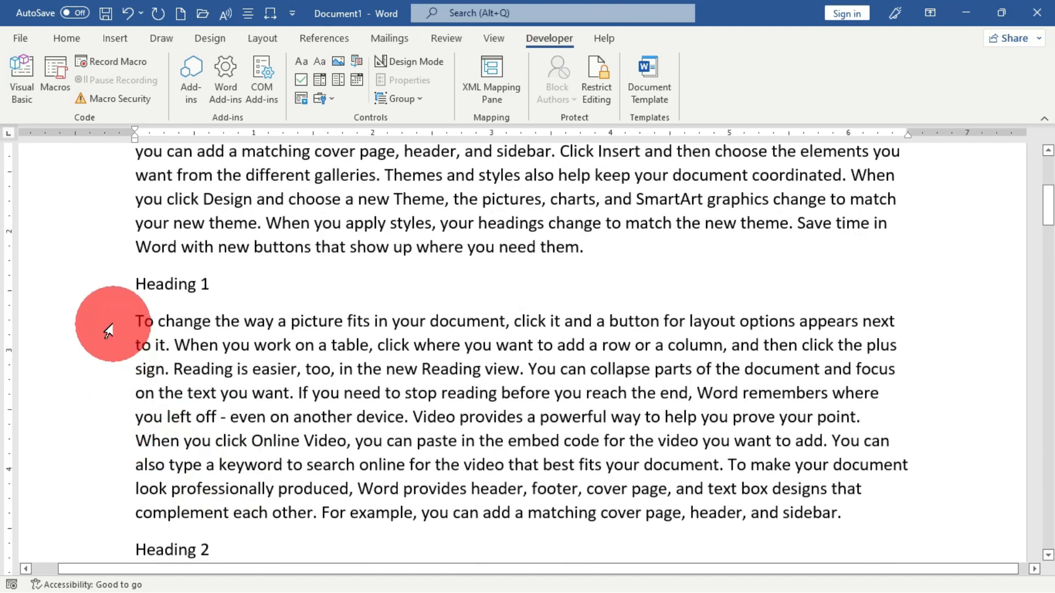
{"action": "left_click", "coordinate": [91, 293]}
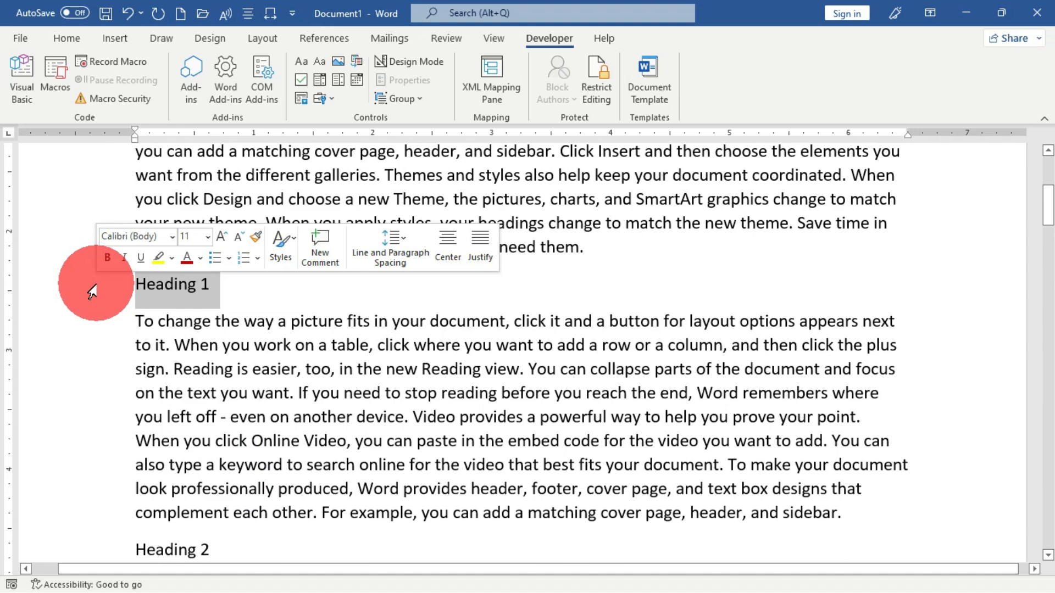
{"action": "key", "text": "alt+h"}
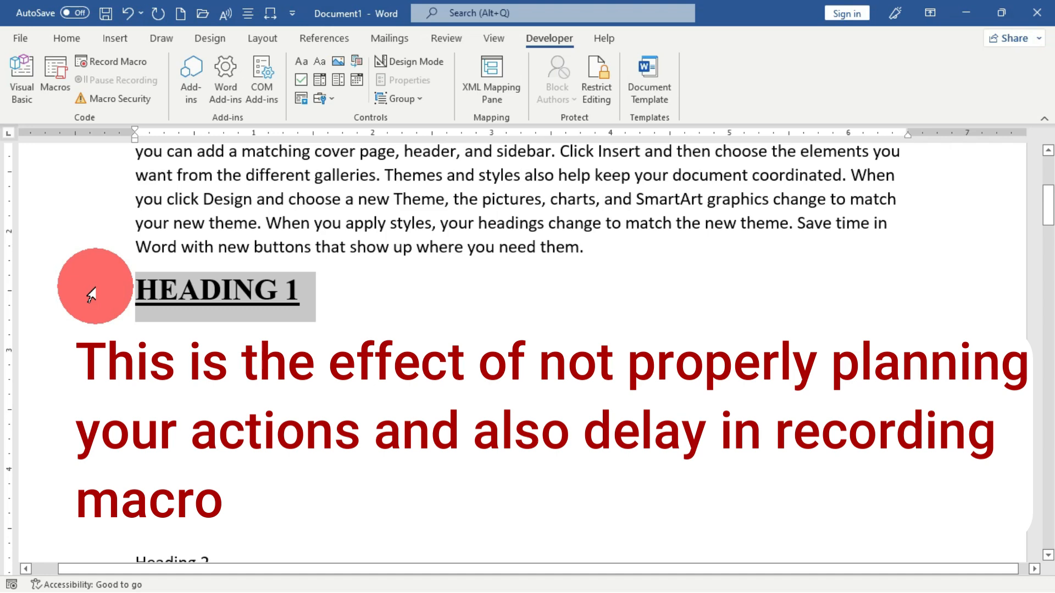
Compare the font formatting and color of the "Heading 1" line with those of the document title.
{"action": "scroll", "coordinate": [229, 276], "scroll_direction": "up", "scroll_amount": 1}
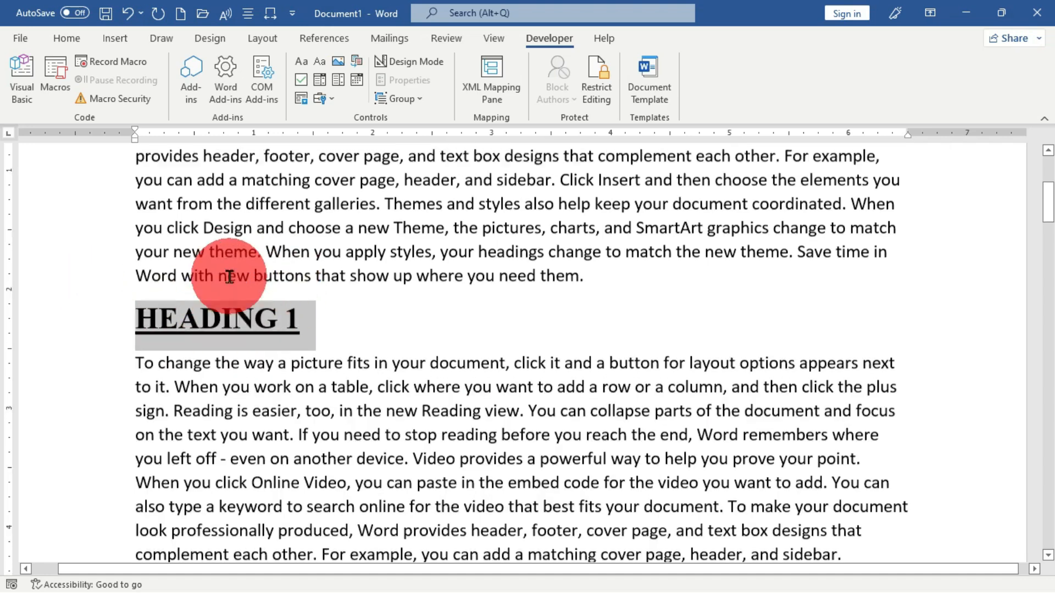
{"action": "scroll", "coordinate": [237, 269], "scroll_direction": "up", "scroll_amount": 3}
{"action": "scroll", "coordinate": [182, 313], "scroll_direction": "down", "scroll_amount": 3}
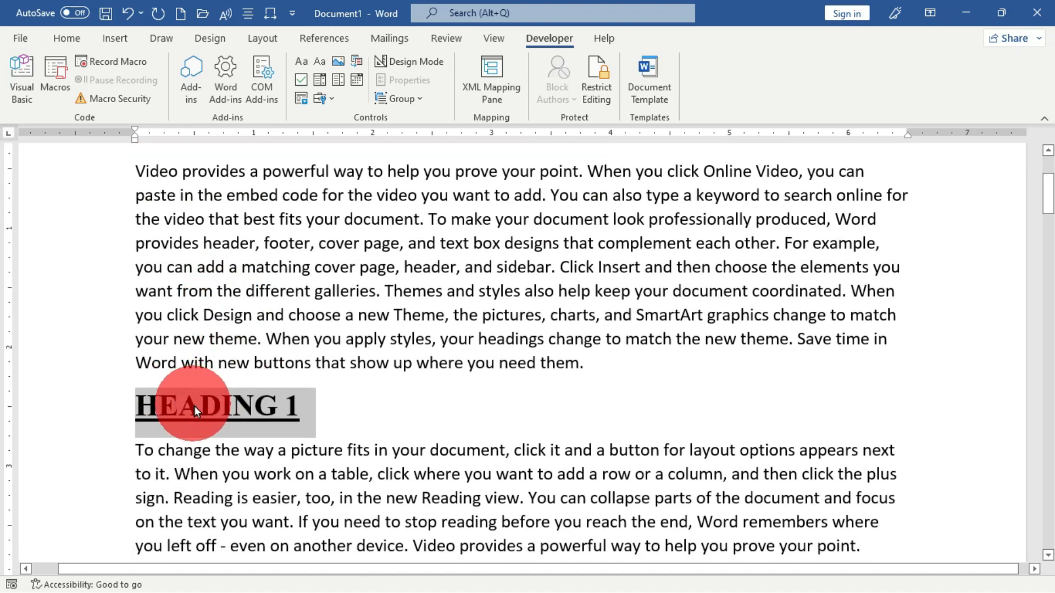
{"action": "scroll", "coordinate": [193, 406], "scroll_direction": "up", "scroll_amount": 3}
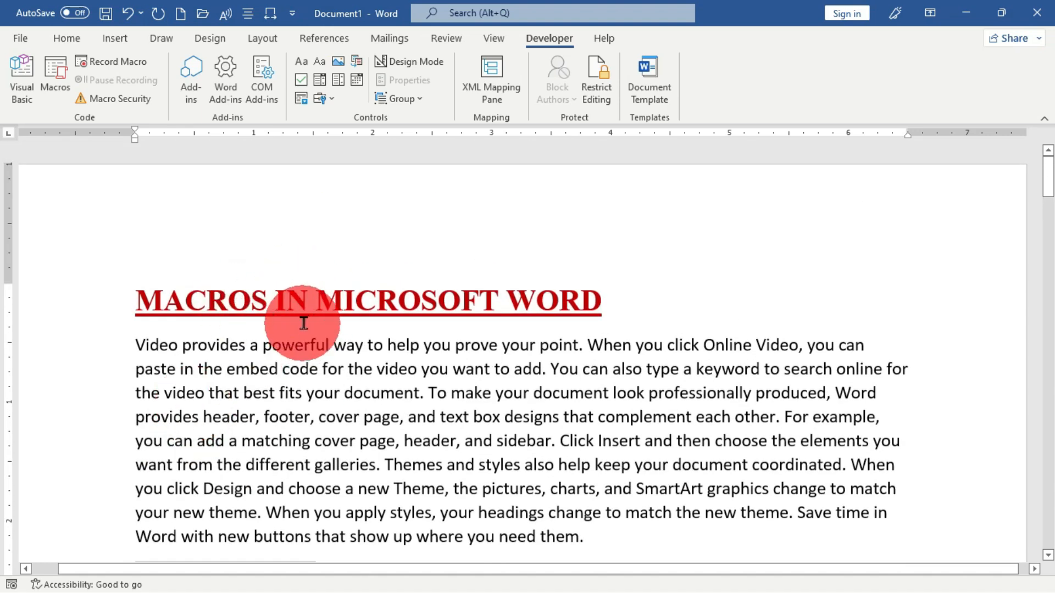
{"action": "scroll", "coordinate": [305, 321], "scroll_direction": "down", "scroll_amount": 4}
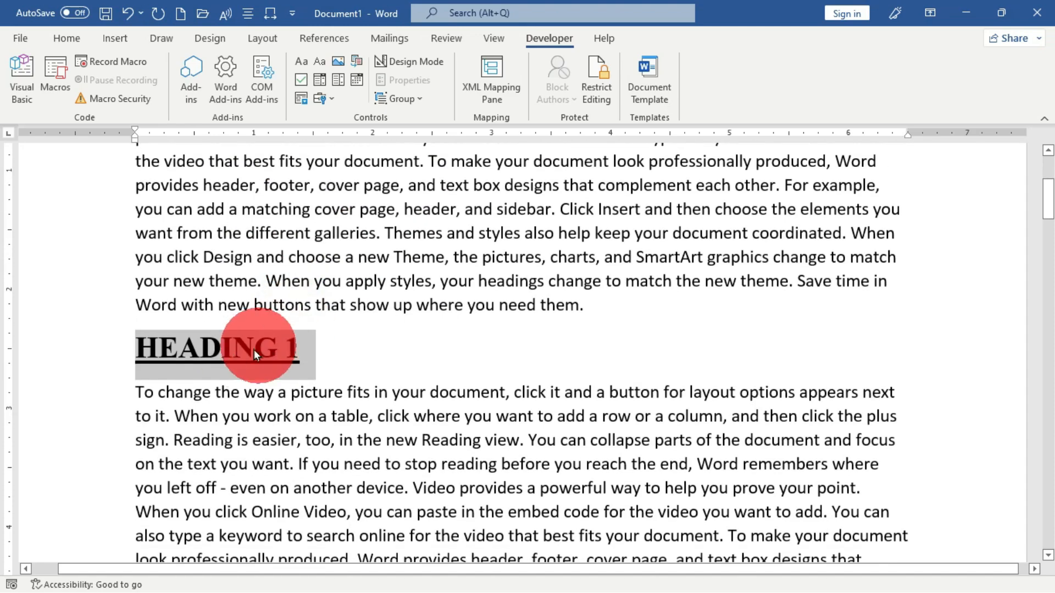
{"action": "left_click", "coordinate": [234, 350]}
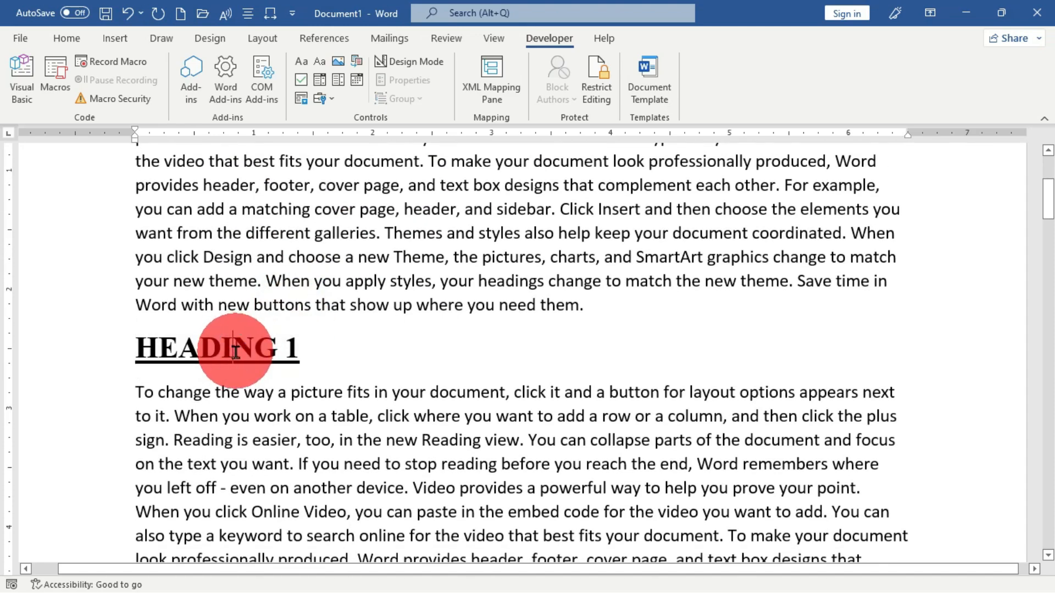
{"action": "scroll", "coordinate": [210, 325], "scroll_direction": "up", "scroll_amount": 4}
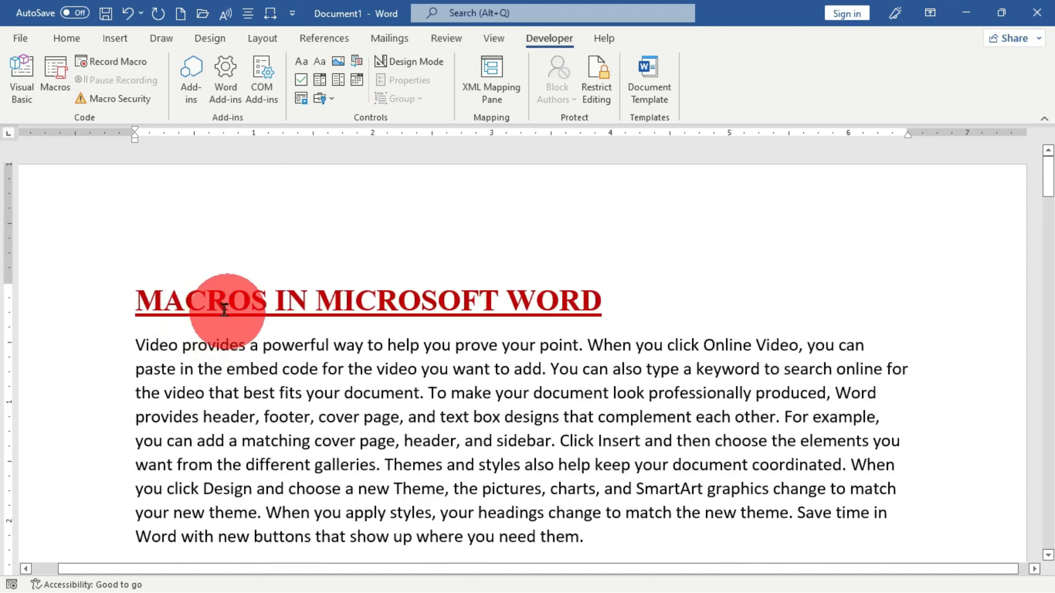
{"action": "left_click", "coordinate": [191, 301]}
{"action": "left_click", "coordinate": [70, 42]}
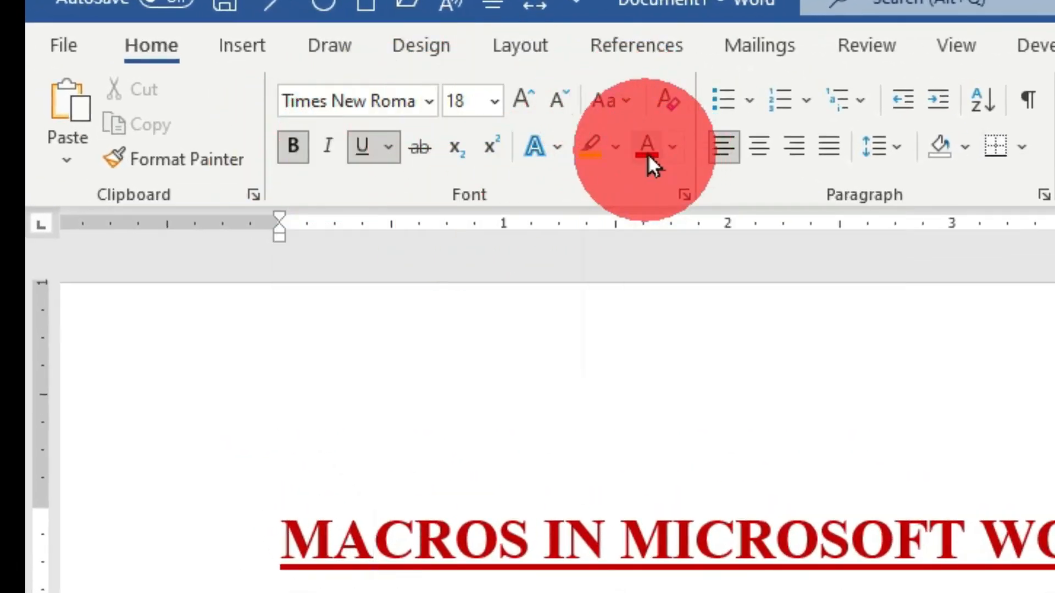
{"action": "scroll", "coordinate": [602, 558], "scroll_direction": "down", "scroll_amount": 10}
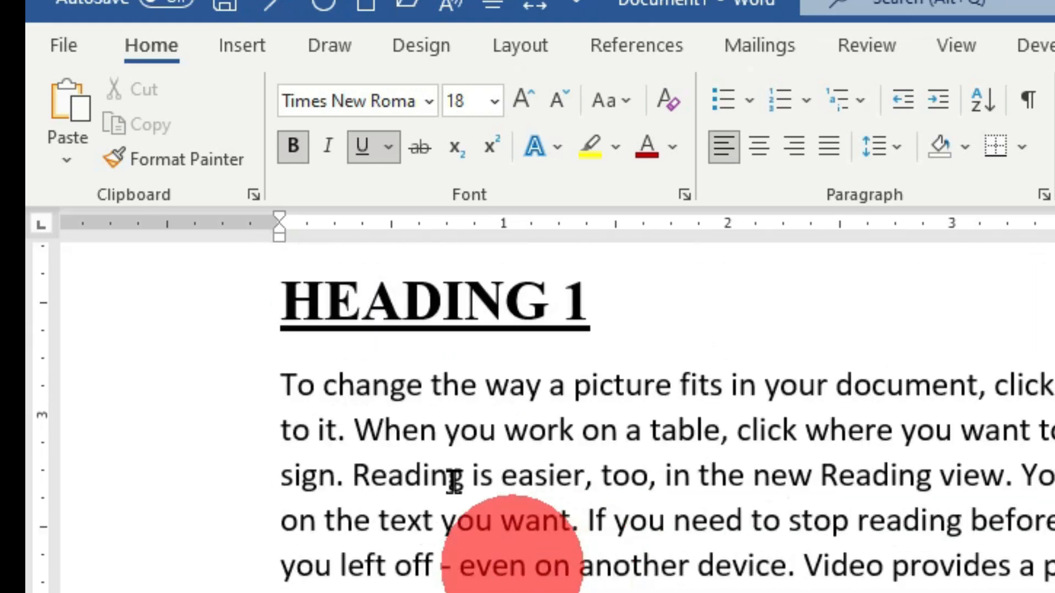
{"action": "left_click", "coordinate": [443, 305]}
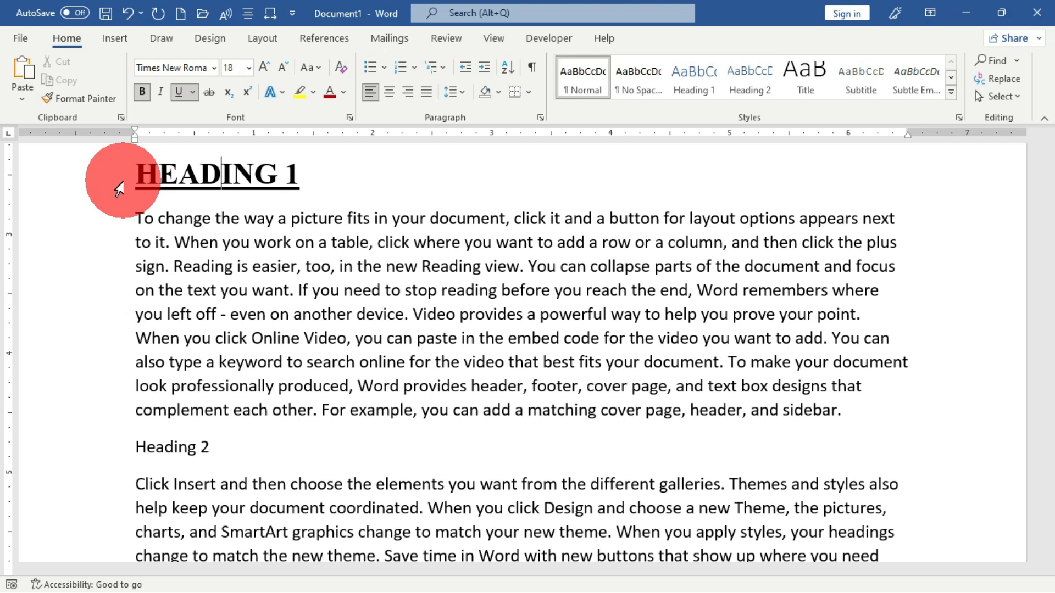
Color the "Heading 1" line dark red to match the document title and deselect it.
{"action": "scroll", "coordinate": [145, 253], "scroll_direction": "up", "scroll_amount": 6}
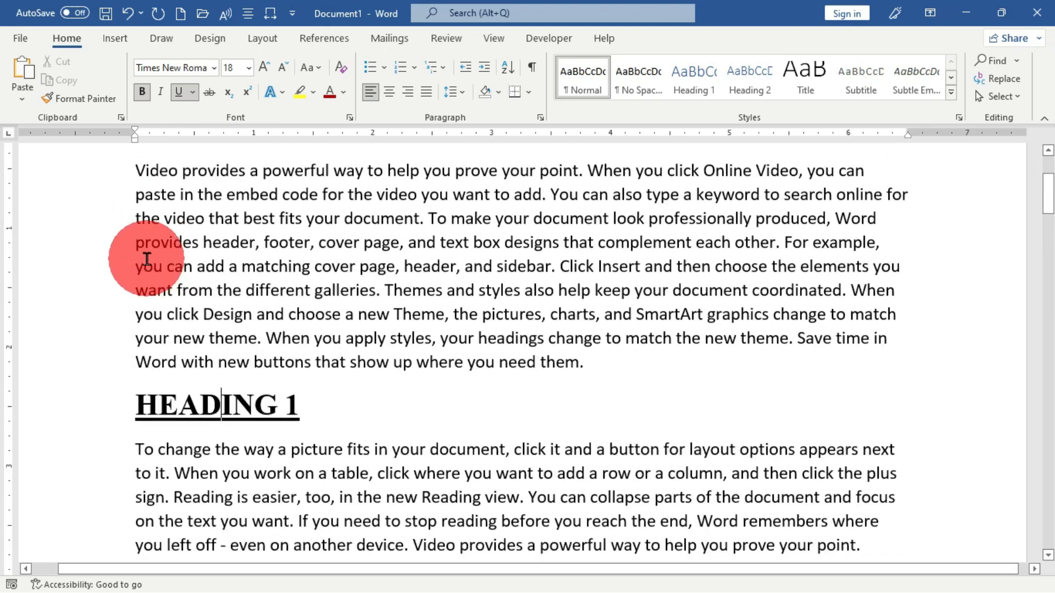
{"action": "scroll", "coordinate": [190, 301], "scroll_direction": "down", "scroll_amount": 4}
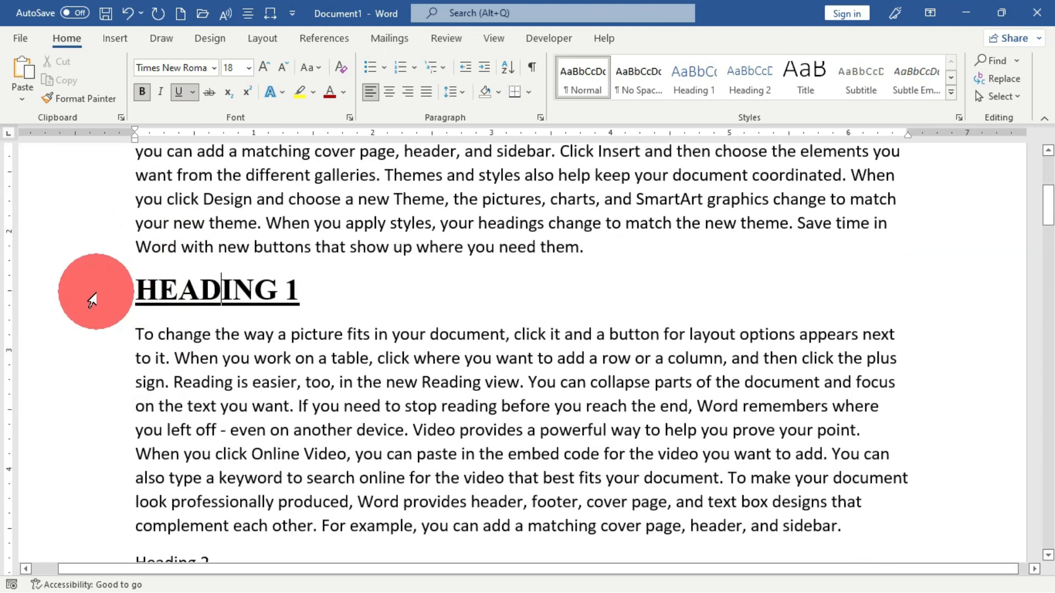
{"action": "left_click", "coordinate": [101, 299]}
{"action": "left_click", "coordinate": [328, 102]}
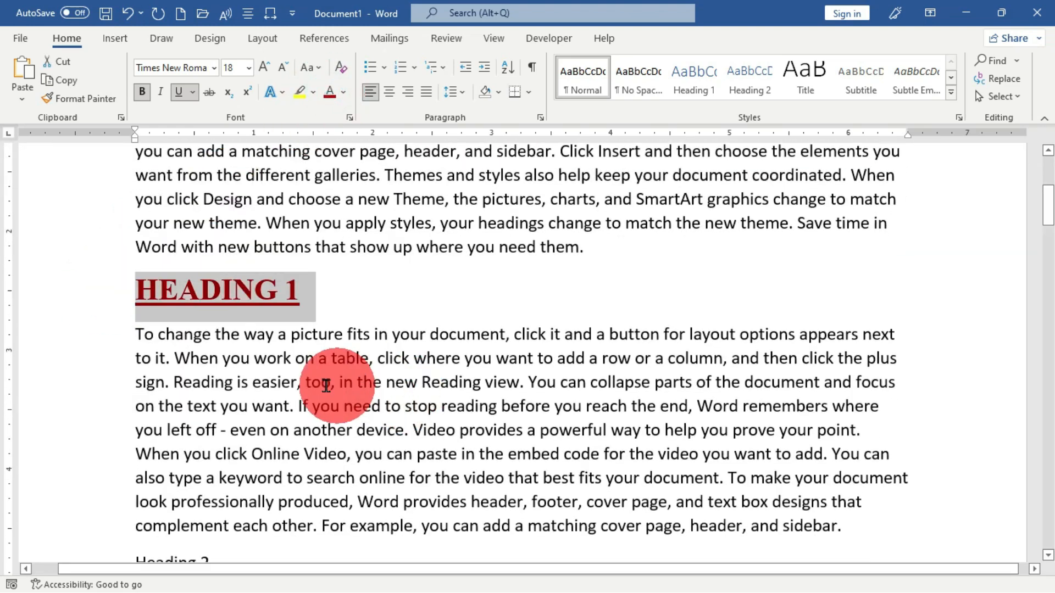
{"action": "scroll", "coordinate": [283, 377], "scroll_direction": "up", "scroll_amount": 3}
{"action": "scroll", "coordinate": [294, 365], "scroll_direction": "down", "scroll_amount": 2}
{"action": "scroll", "coordinate": [308, 395], "scroll_direction": "up", "scroll_amount": 4}
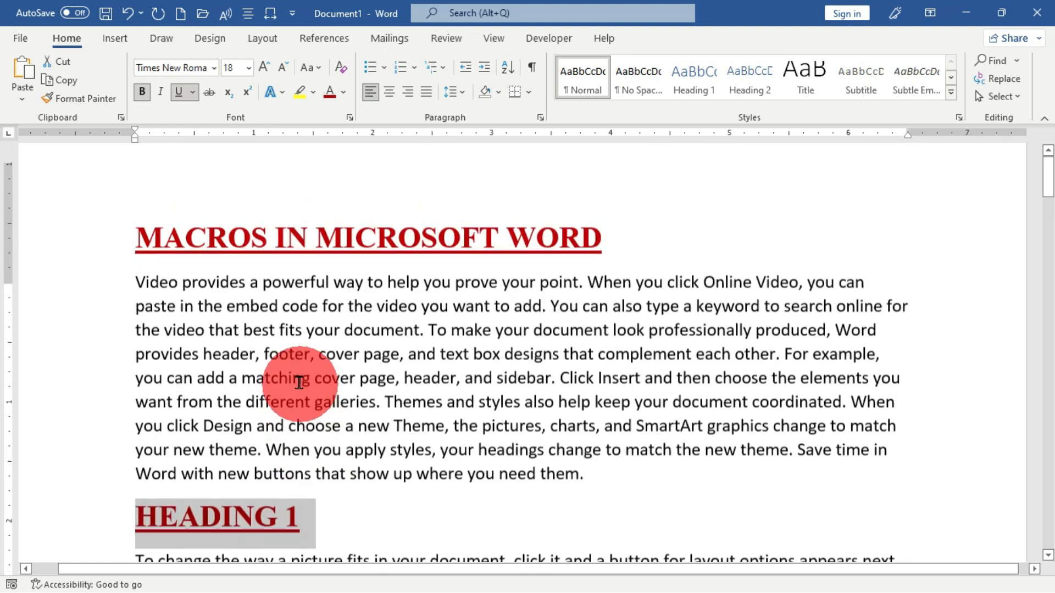
{"action": "left_click", "coordinate": [299, 381]}
Run the Format macro on the "Heading 2" line and color the heading dark red.
{"action": "scroll", "coordinate": [313, 386], "scroll_direction": "down", "scroll_amount": 5}
{"action": "scroll", "coordinate": [329, 397], "scroll_direction": "down", "scroll_amount": 3}
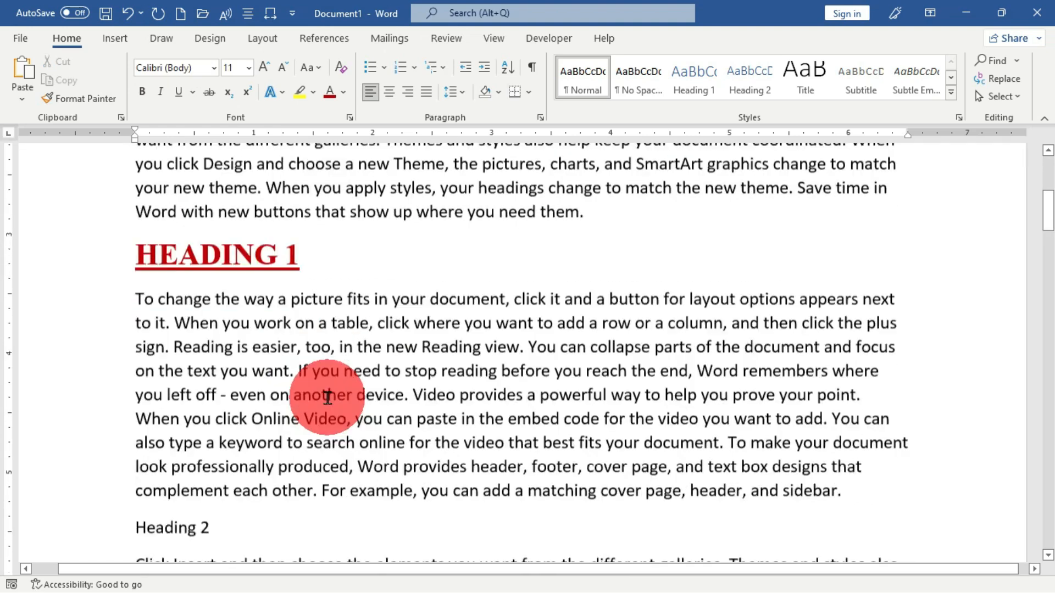
{"action": "left_click", "coordinate": [107, 394]}
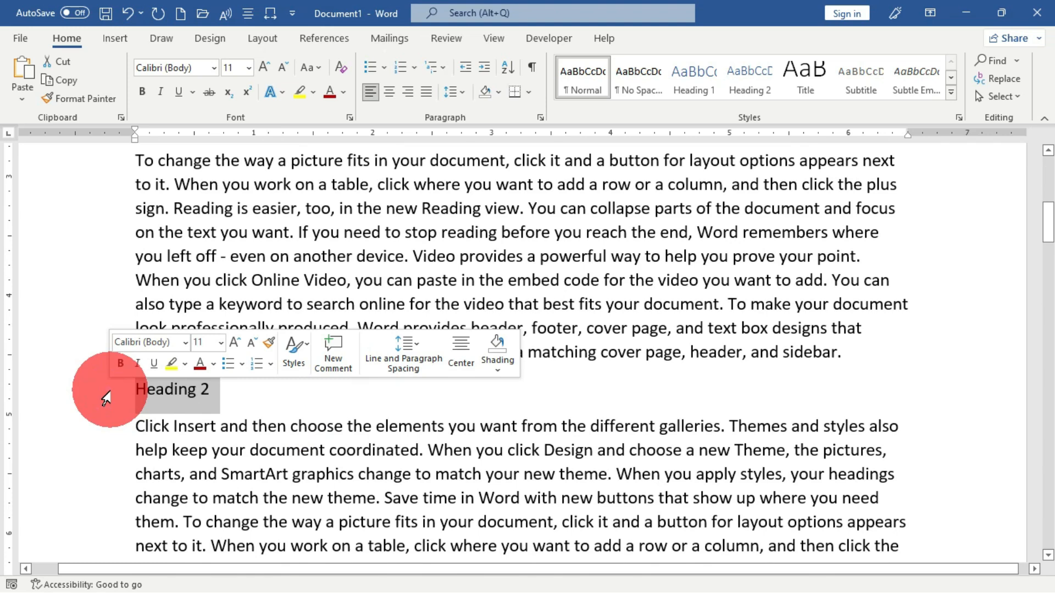
{"action": "key", "text": "alt+F8"}
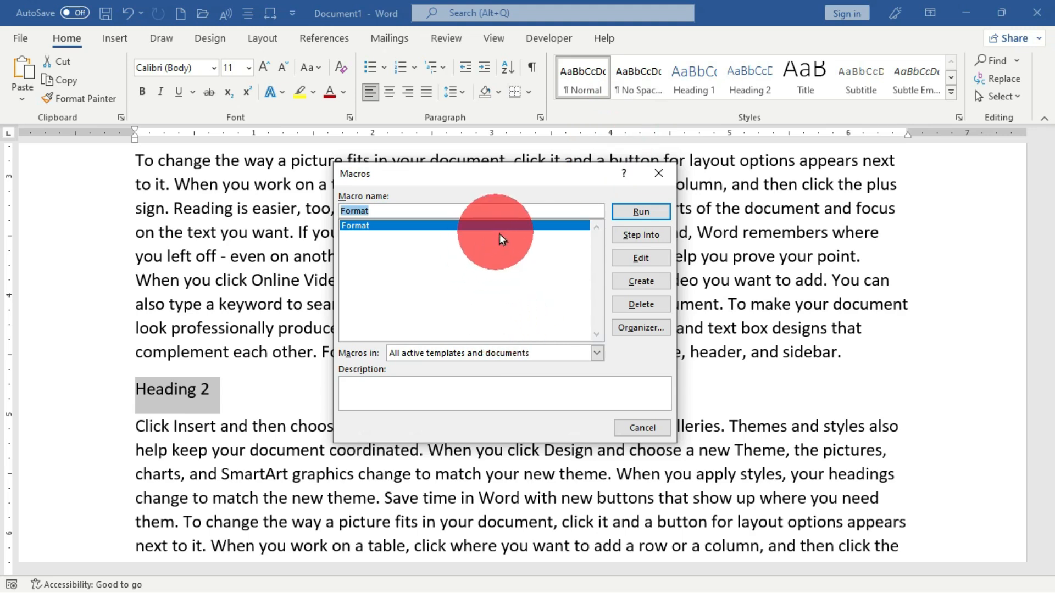
{"action": "left_click", "coordinate": [641, 211]}
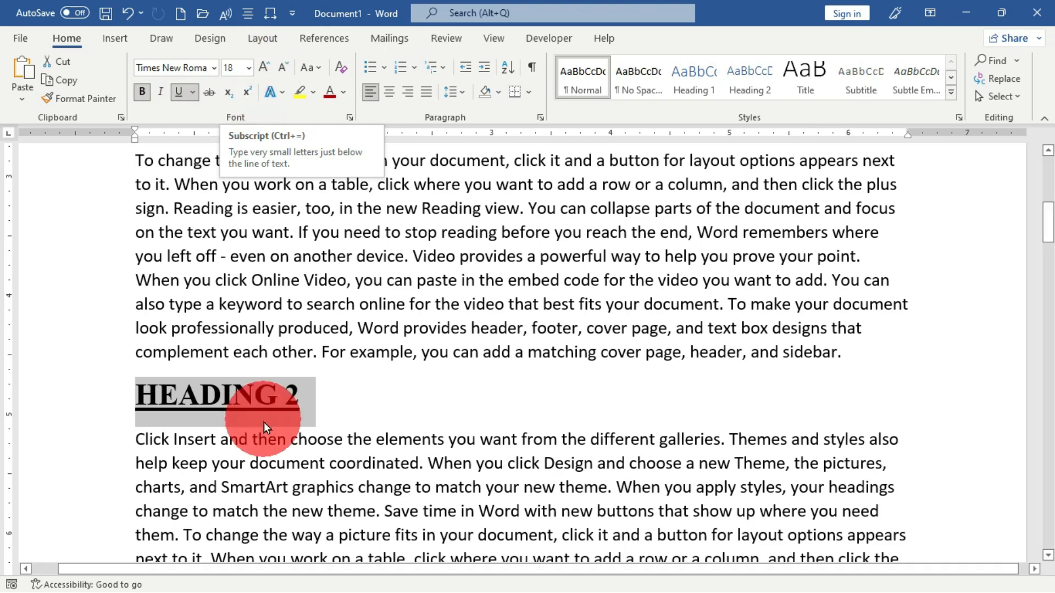
{"action": "left_click", "coordinate": [330, 91]}
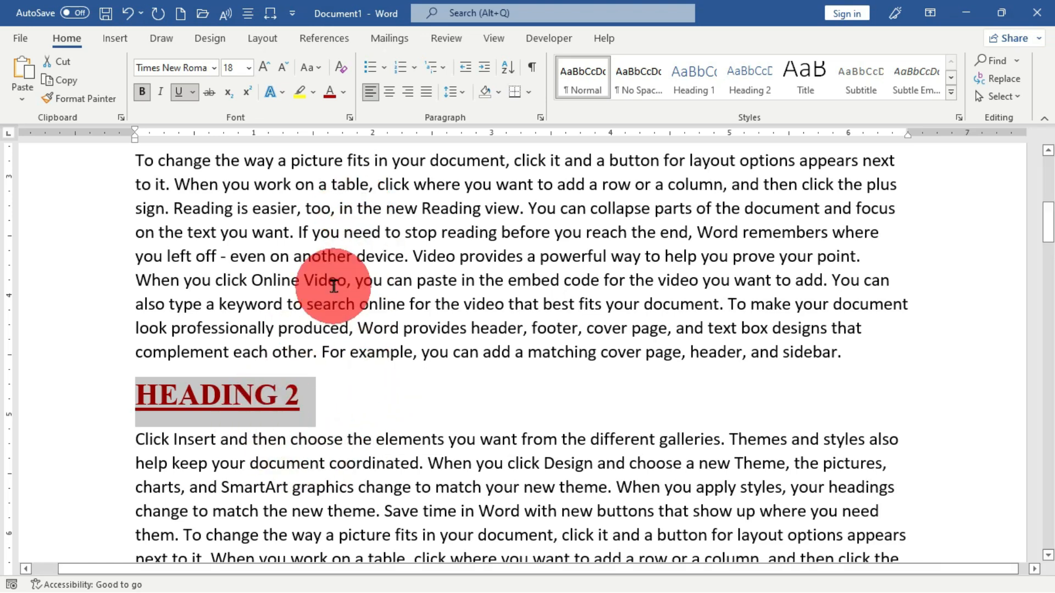
Review the formatting of the title and headings, selecting the title line, and look through the rest of the document.
{"action": "scroll", "coordinate": [334, 267], "scroll_direction": "down", "scroll_amount": 1}
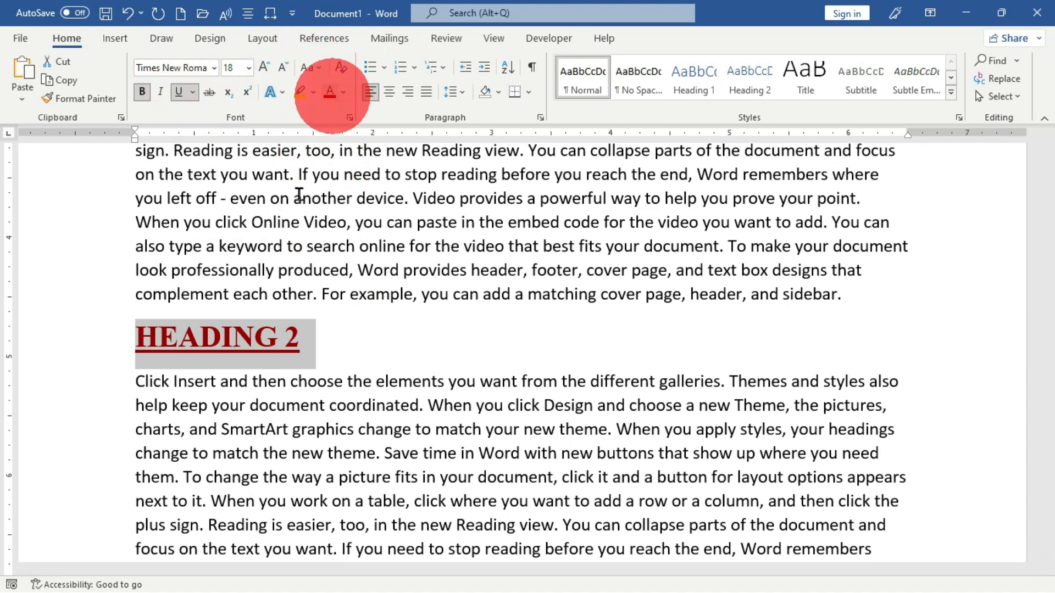
{"action": "scroll", "coordinate": [252, 318], "scroll_direction": "up", "scroll_amount": 3}
{"action": "scroll", "coordinate": [251, 319], "scroll_direction": "up", "scroll_amount": 5}
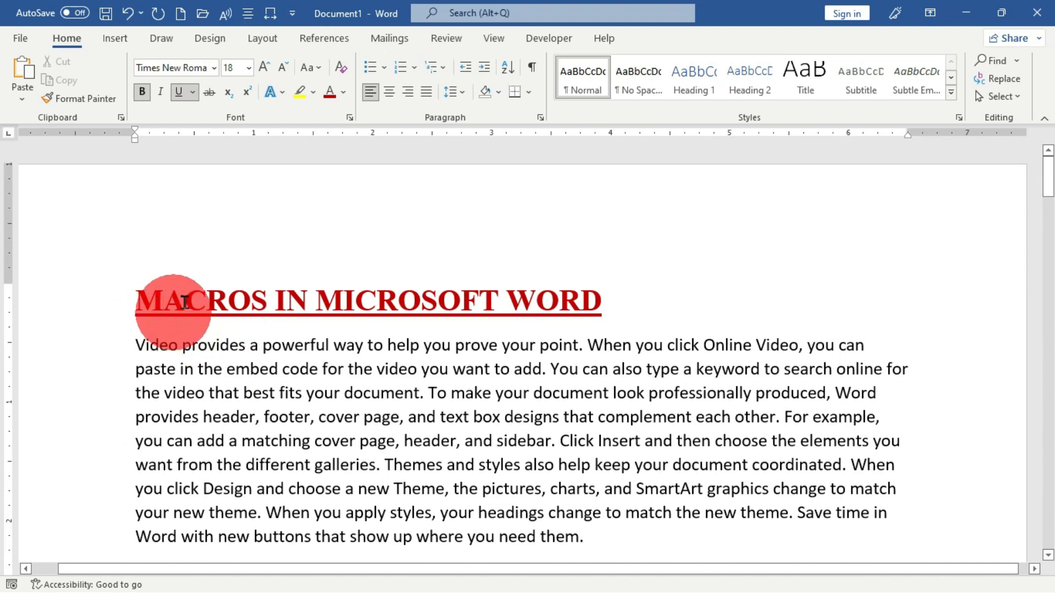
{"action": "triple_click", "coordinate": [157, 301]}
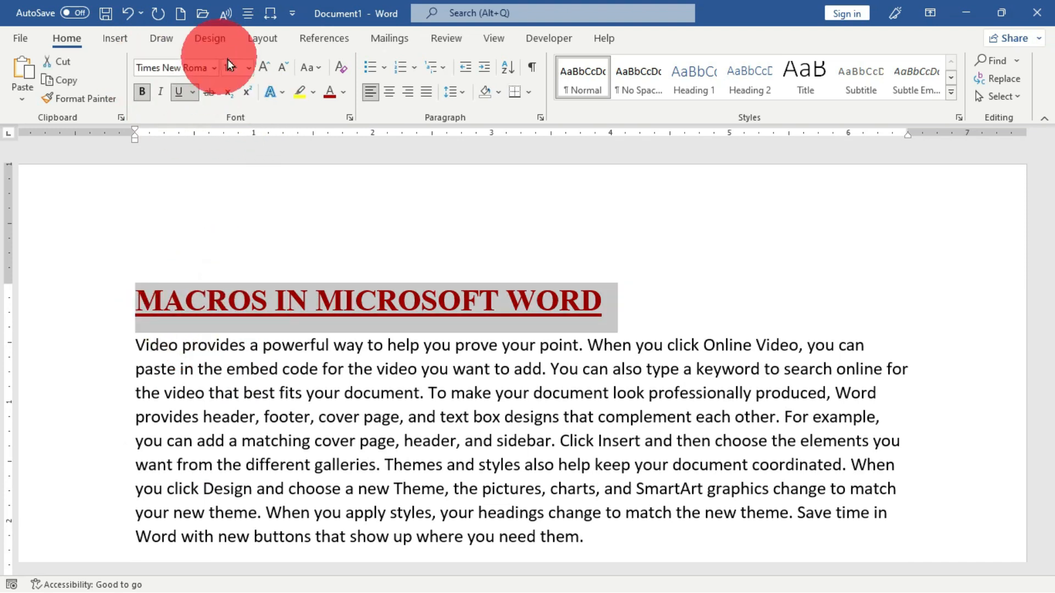
{"action": "scroll", "coordinate": [212, 255], "scroll_direction": "down", "scroll_amount": 4}
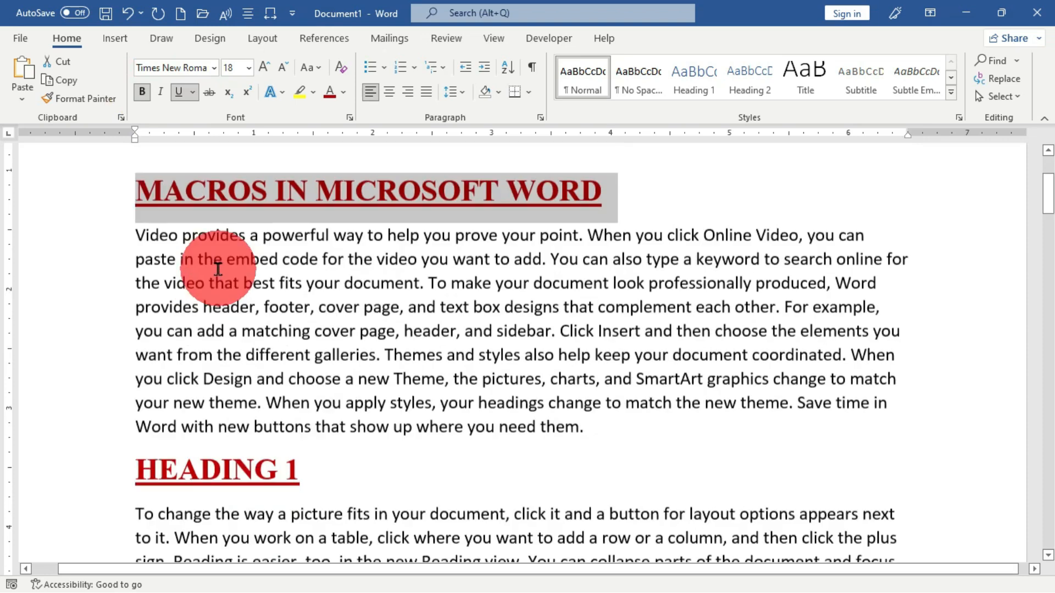
{"action": "left_click", "coordinate": [164, 352]}
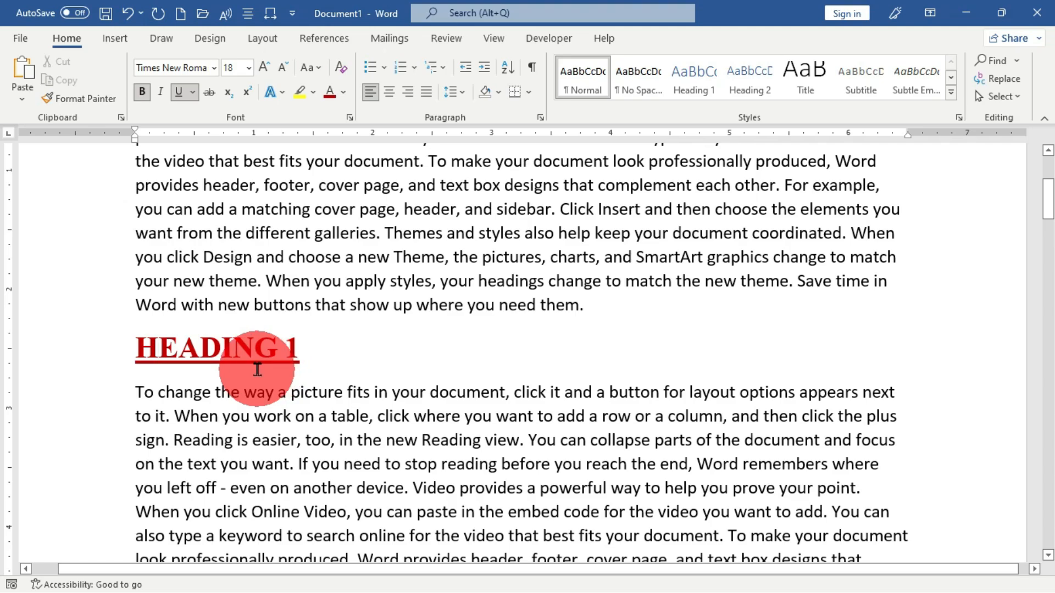
{"action": "scroll", "coordinate": [257, 370], "scroll_direction": "down", "scroll_amount": 10}
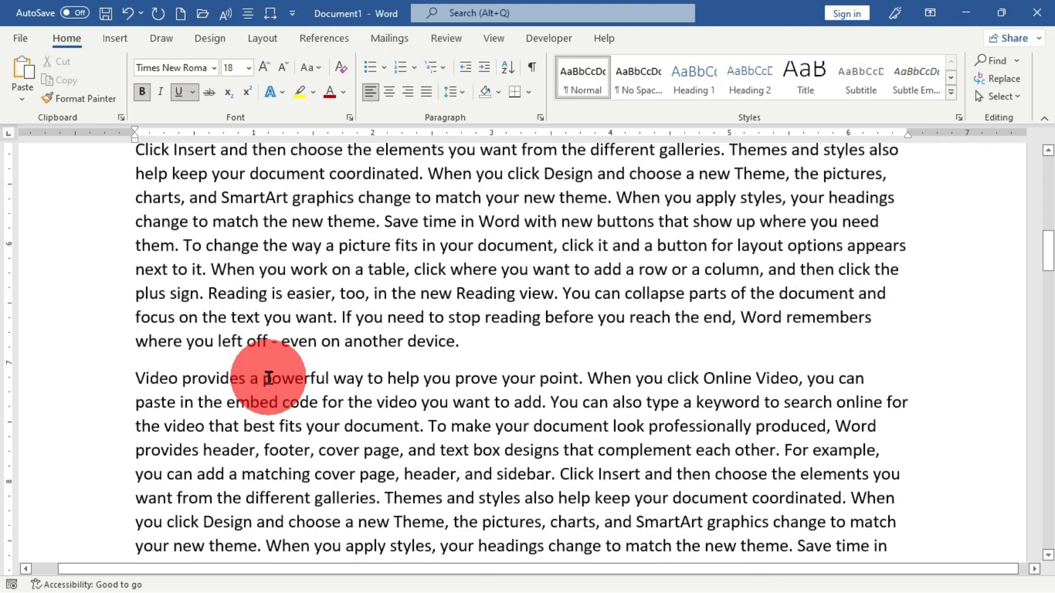
{"action": "scroll", "coordinate": [269, 380], "scroll_direction": "down", "scroll_amount": 2}
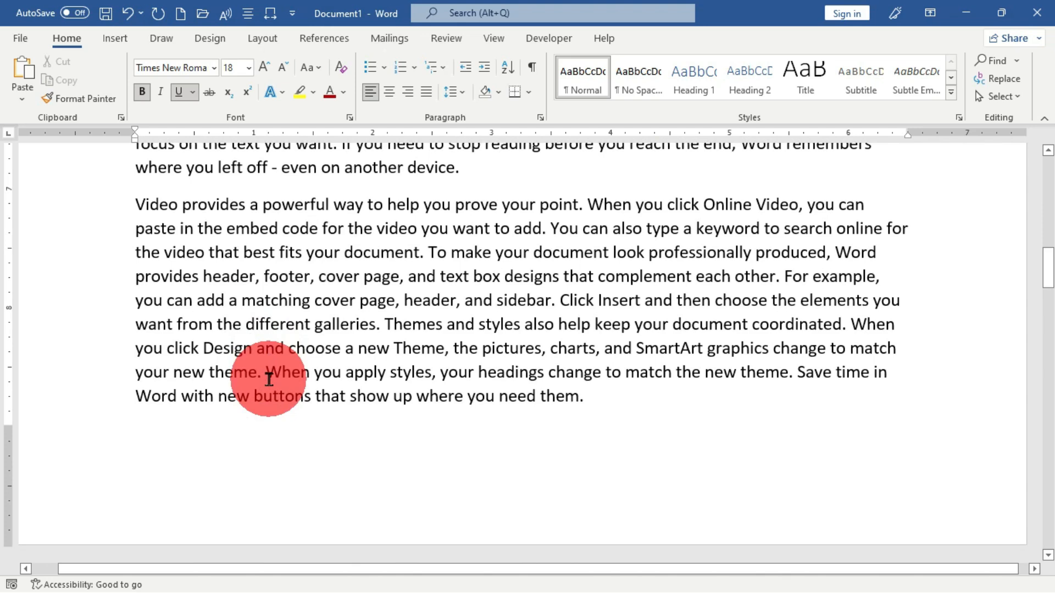
Create a new blank document, enter a first name as its first line, and run the Format macro on that line.
{"action": "key", "text": "ctrl+n"}
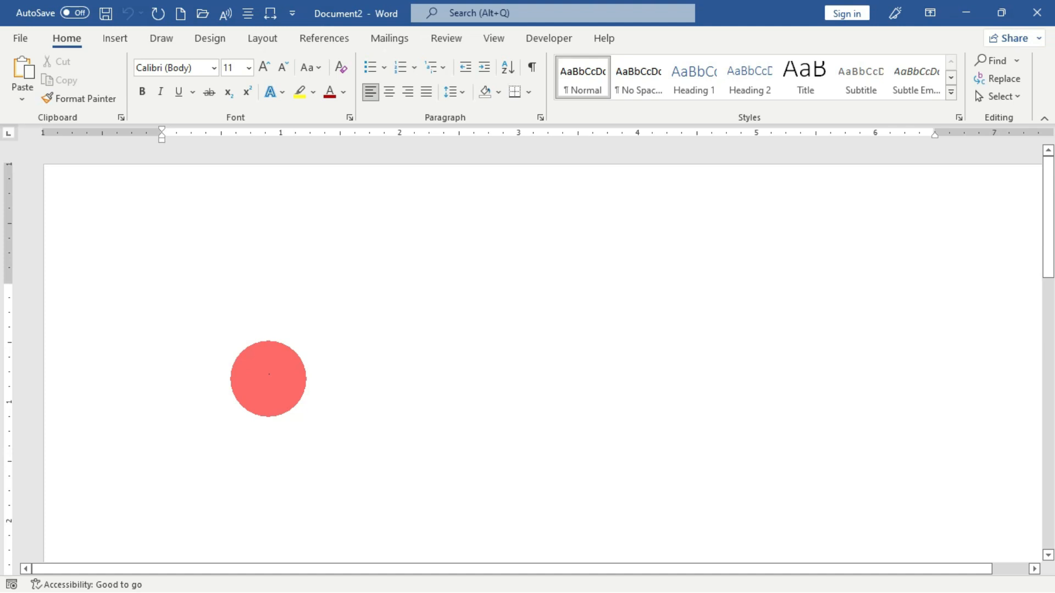
{"action": "type", "text": "jonas"}
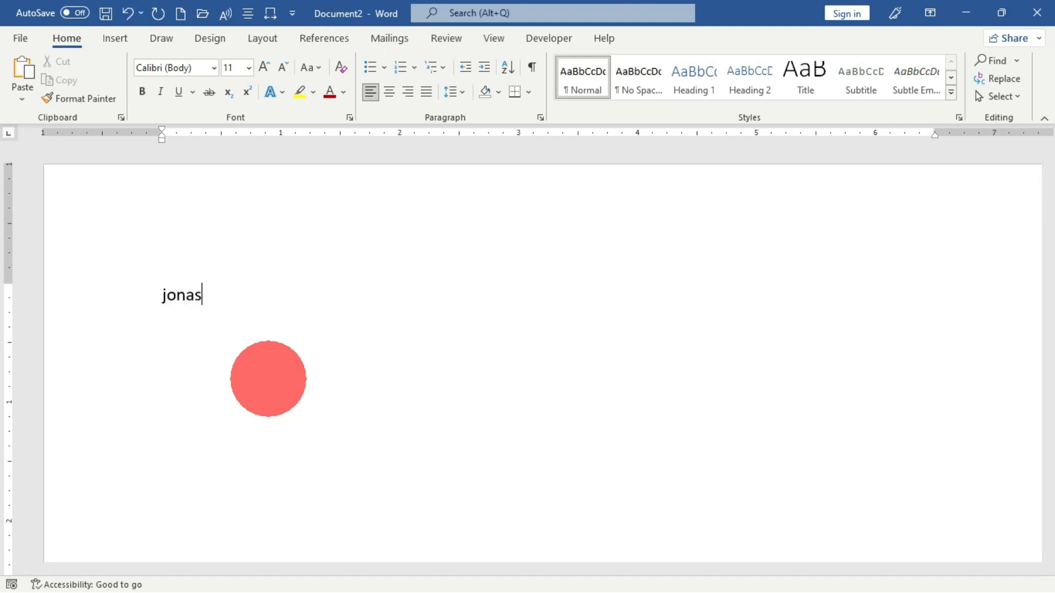
{"action": "key", "text": "Return"}
{"action": "left_click", "coordinate": [123, 308]}
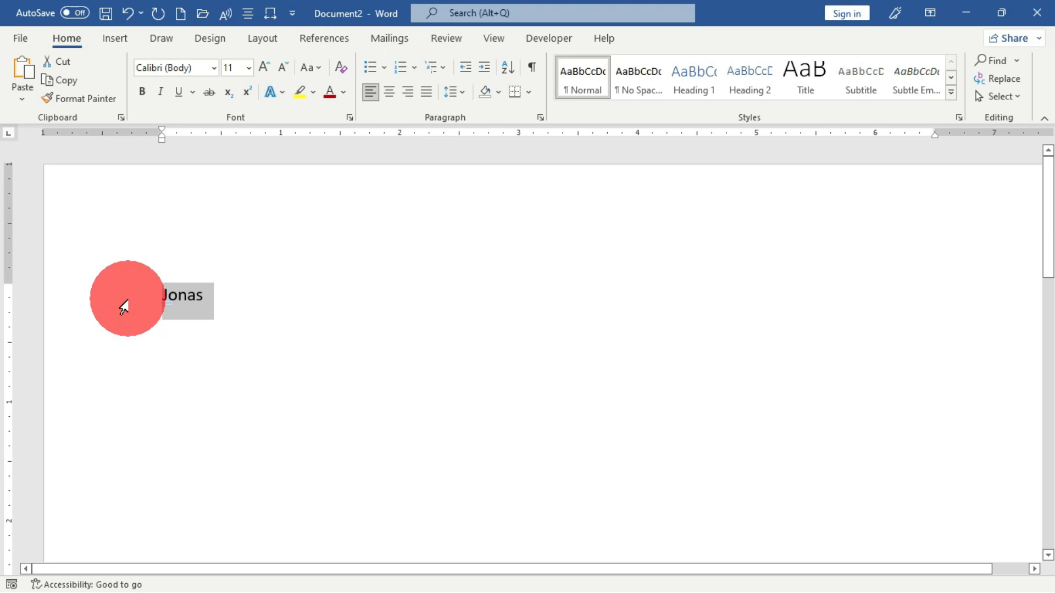
{"action": "key", "text": "ctrl+shift+v"}
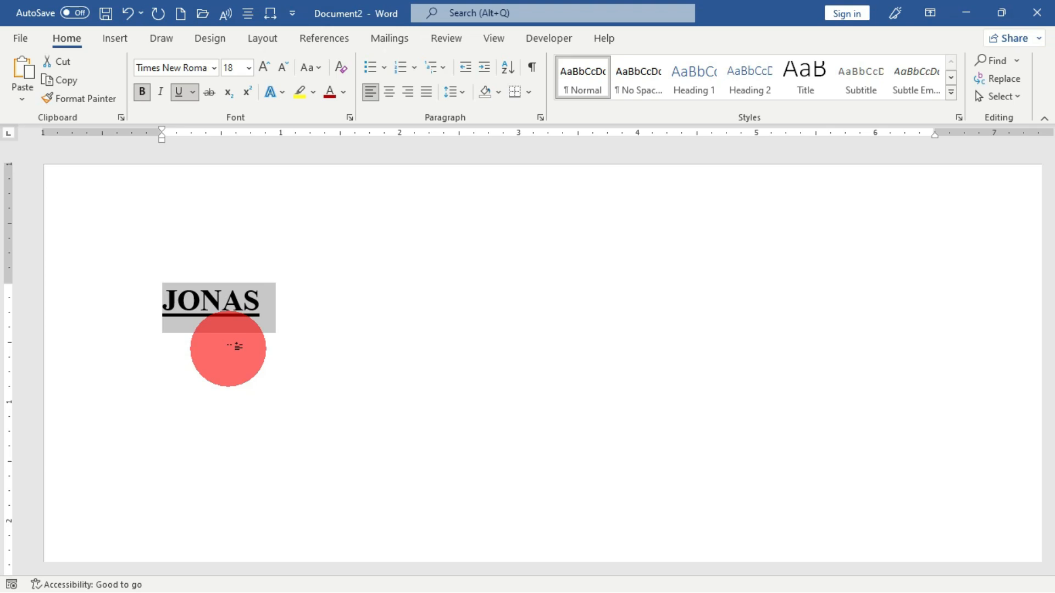
Return to Document1 and insert a table of three columns and two rows on a new line before a "Video provides a powerful way" paragraph.
{"action": "key", "text": "alt+Tab"}
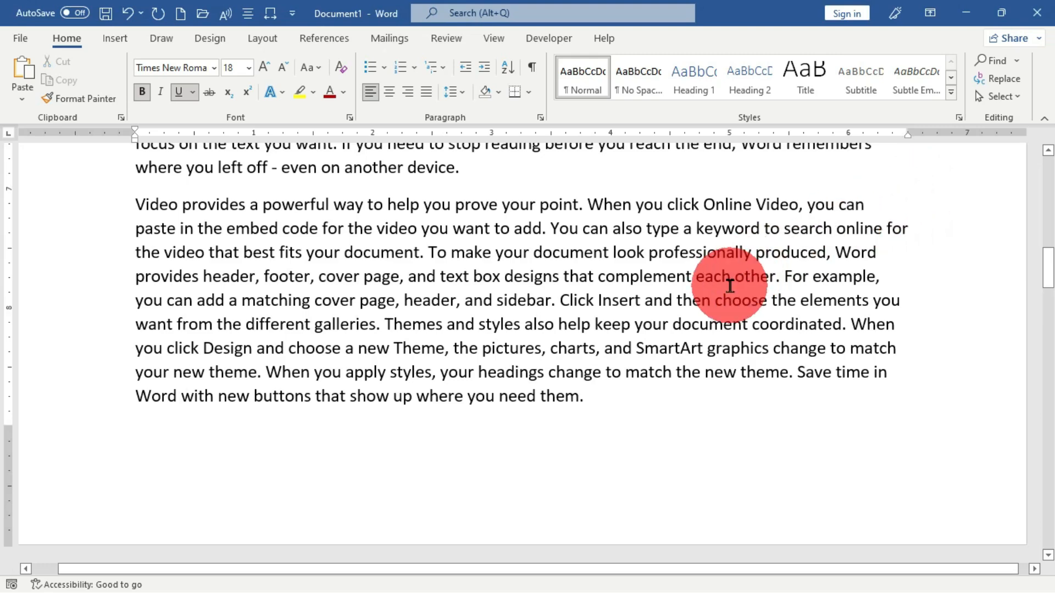
{"action": "scroll", "coordinate": [729, 286], "scroll_direction": "down", "scroll_amount": 5}
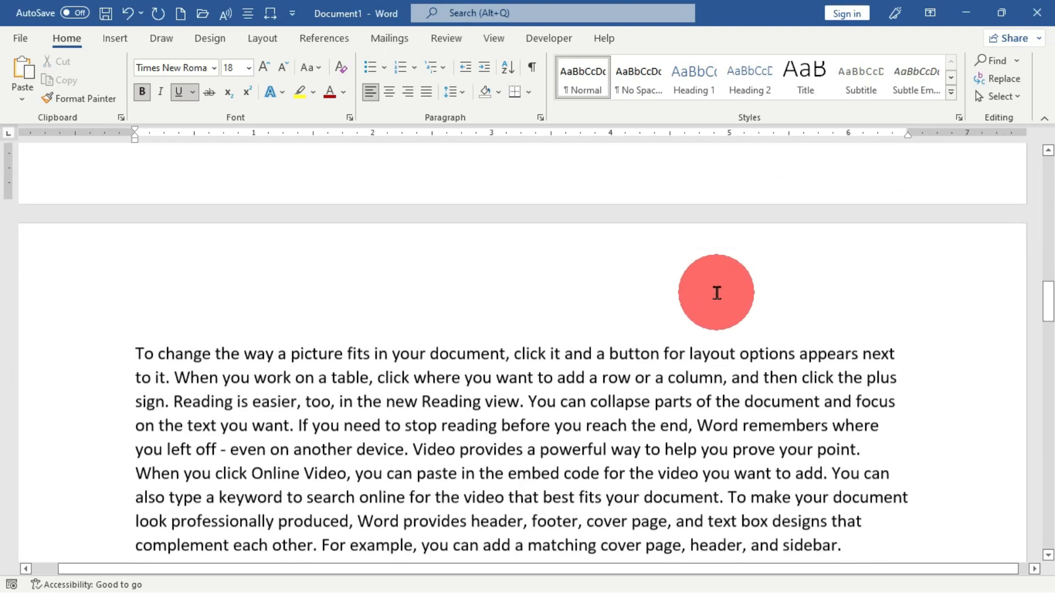
{"action": "scroll", "coordinate": [717, 293], "scroll_direction": "down", "scroll_amount": 15}
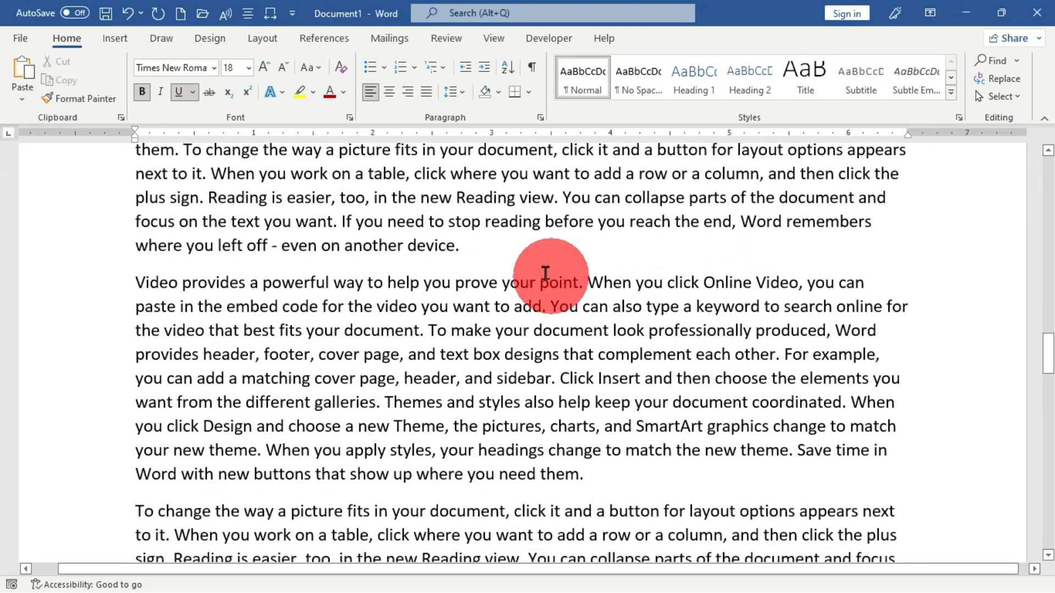
{"action": "left_click", "coordinate": [501, 245]}
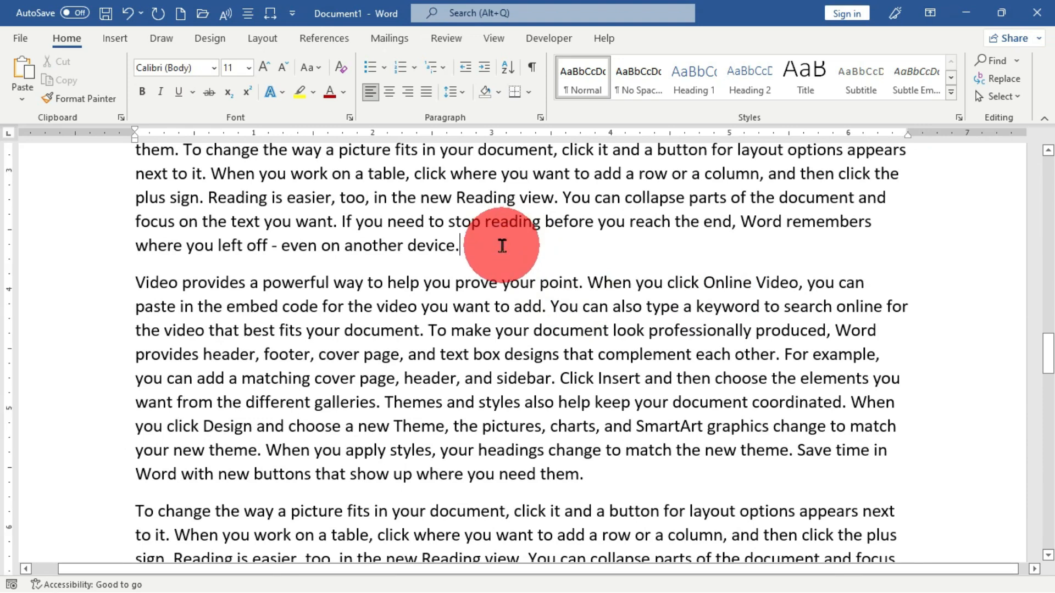
{"action": "key", "text": "Return"}
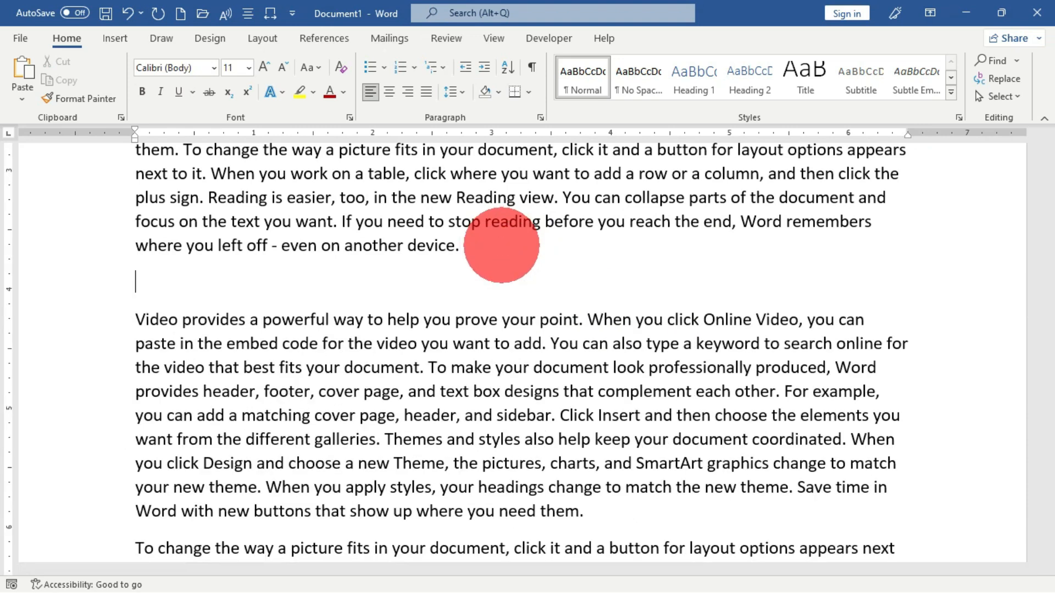
{"action": "left_click", "coordinate": [119, 41]}
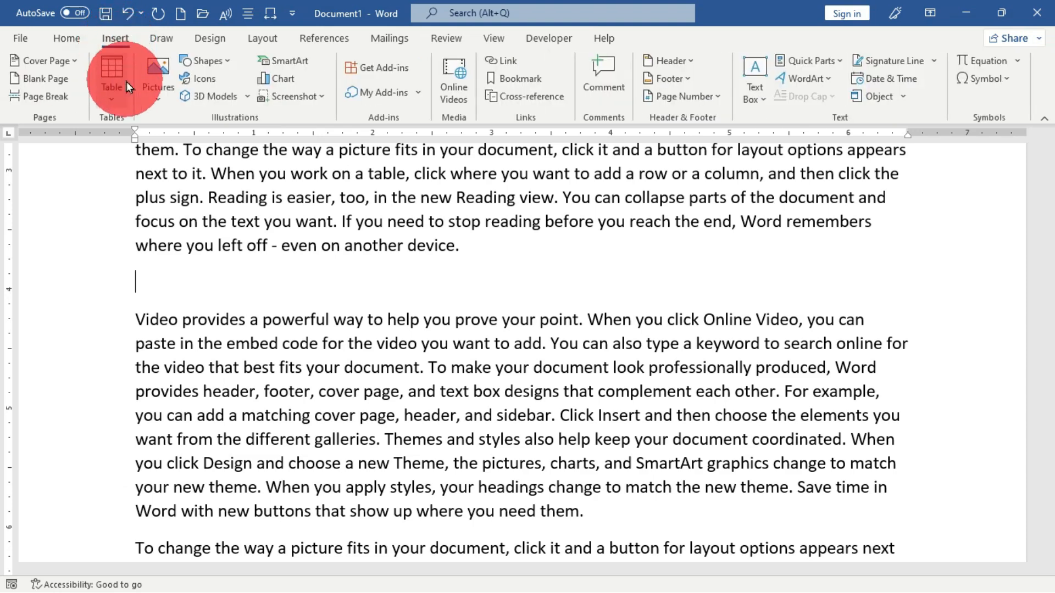
{"action": "left_click", "coordinate": [111, 82]}
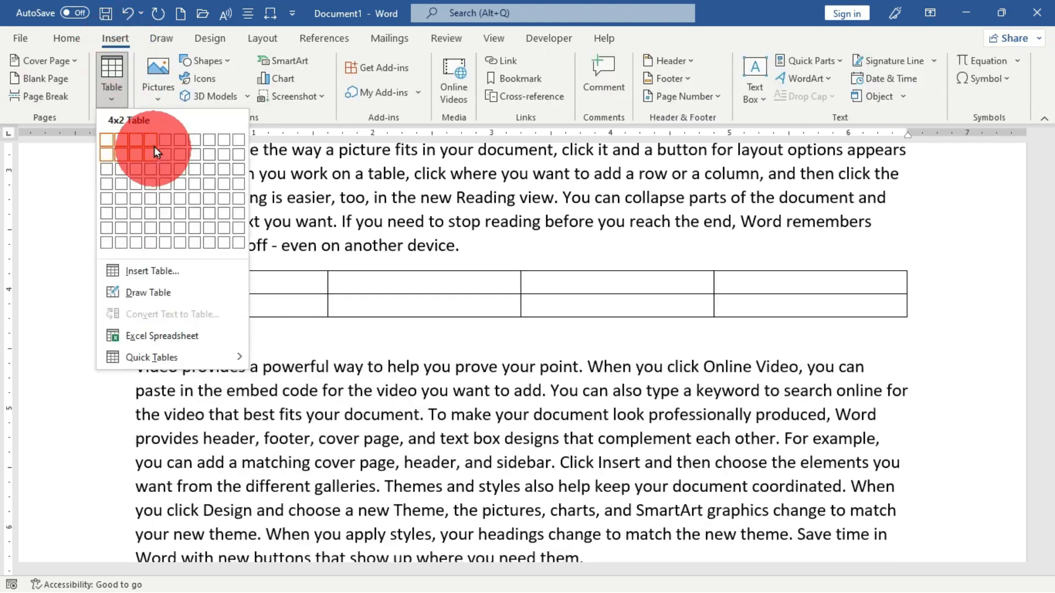
{"action": "left_click", "coordinate": [137, 154]}
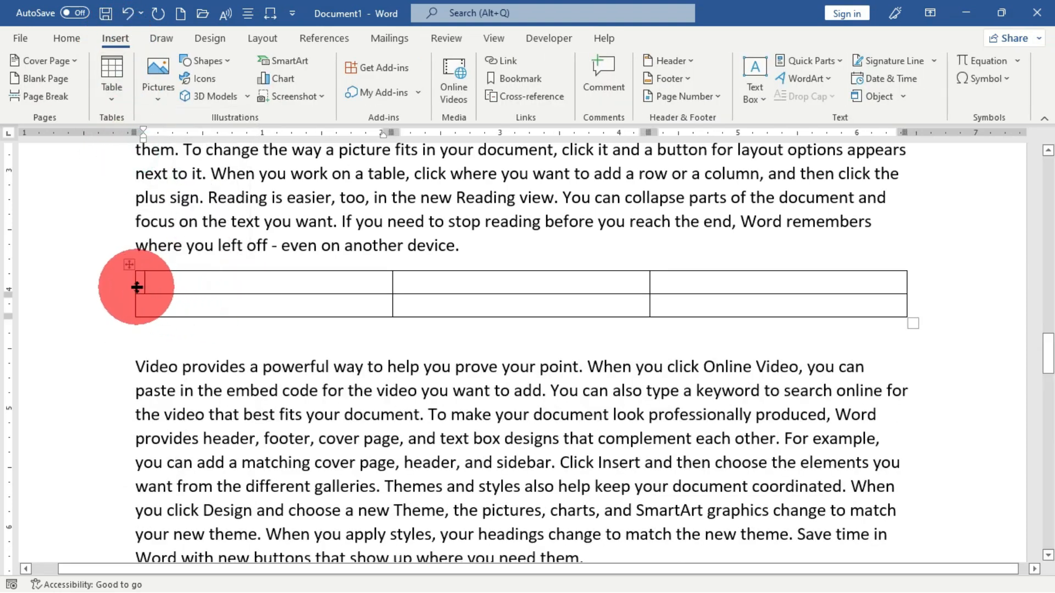
Fill the table's header row with Name, Age and School, and leave the cursor in the first cell of the second row.
{"action": "left_click", "coordinate": [167, 284]}
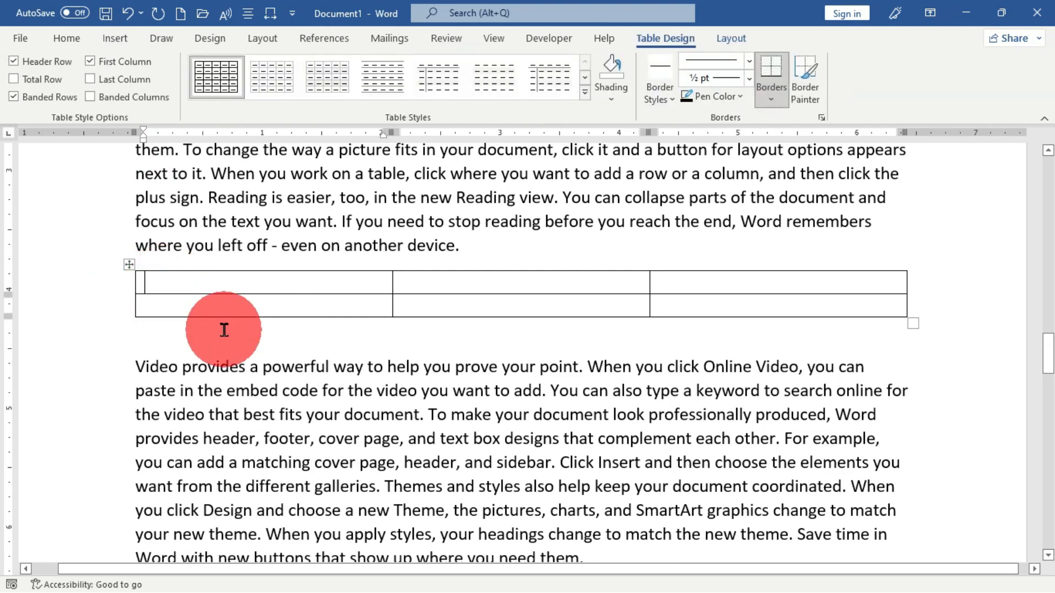
{"action": "type", "text": "Name"}
{"action": "key", "text": "Tab"}
{"action": "type", "text": "age"}
{"action": "key", "text": "Tab"}
{"action": "type", "text": "school"}
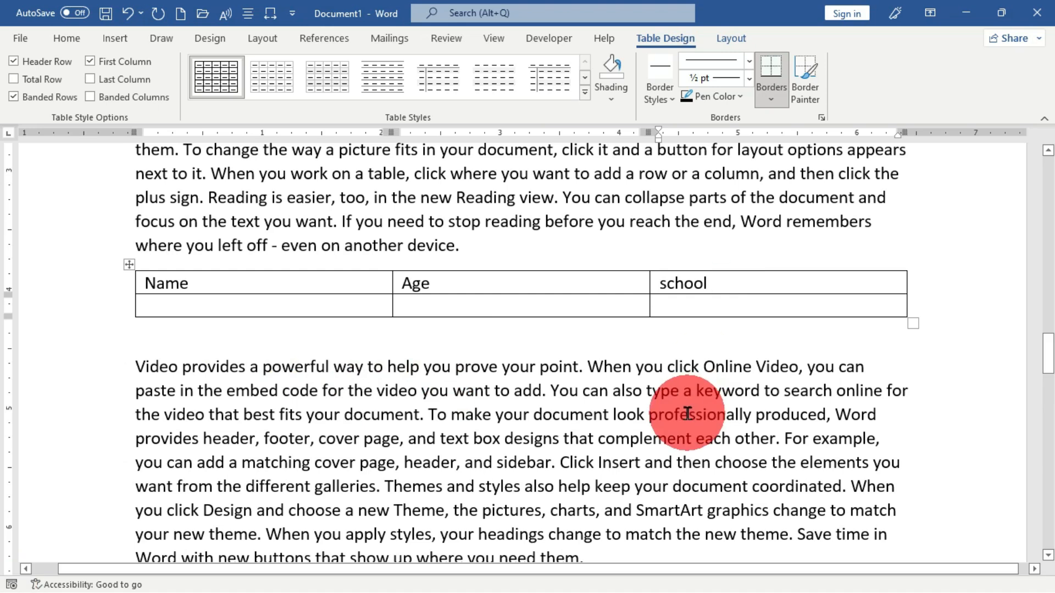
{"action": "key", "text": "Tab"}
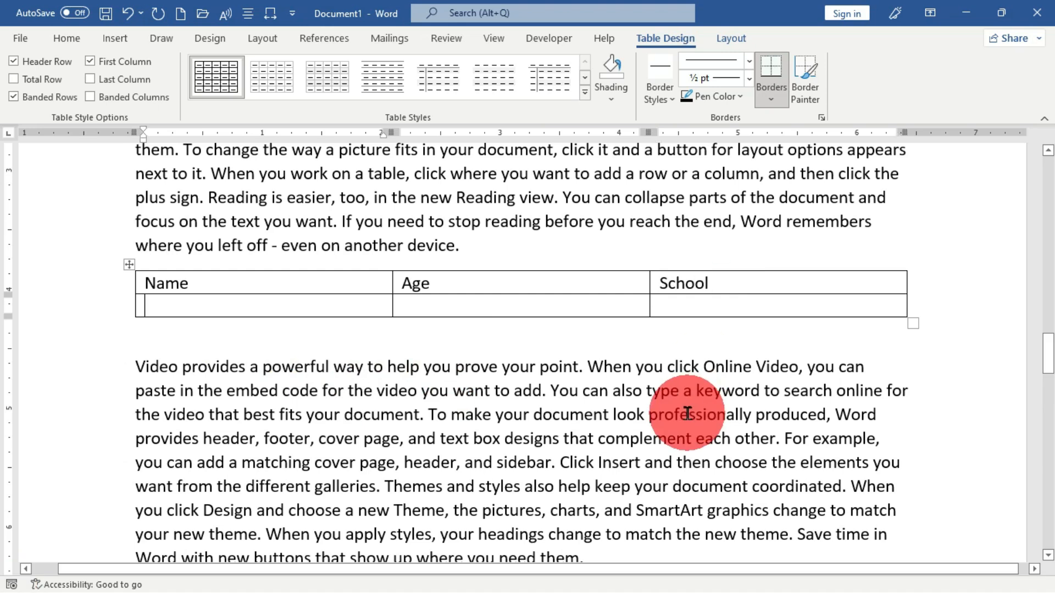
{"action": "left_click", "coordinate": [101, 290]}
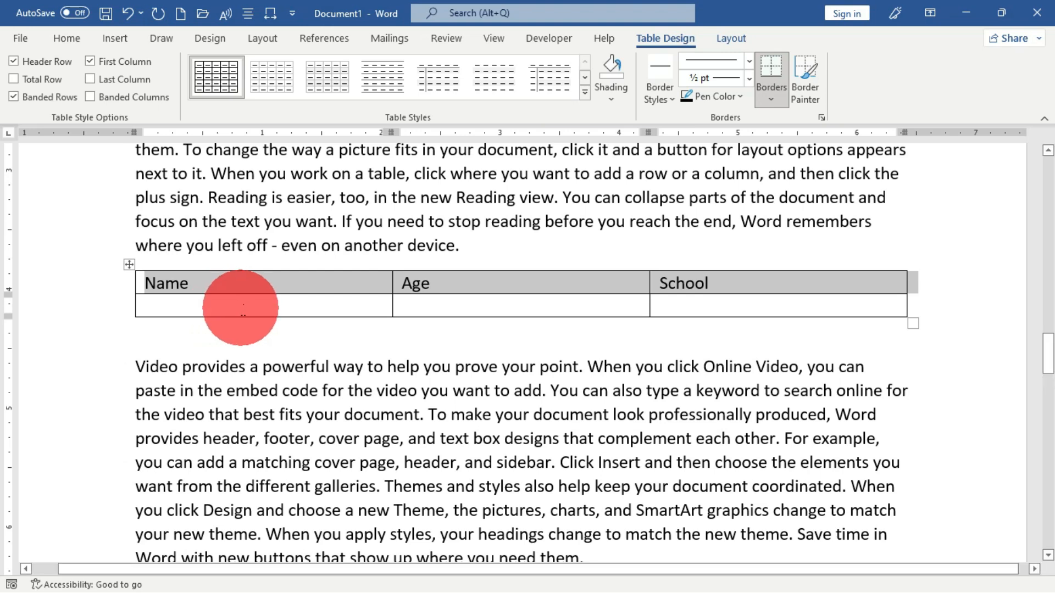
{"action": "left_click", "coordinate": [247, 303]}
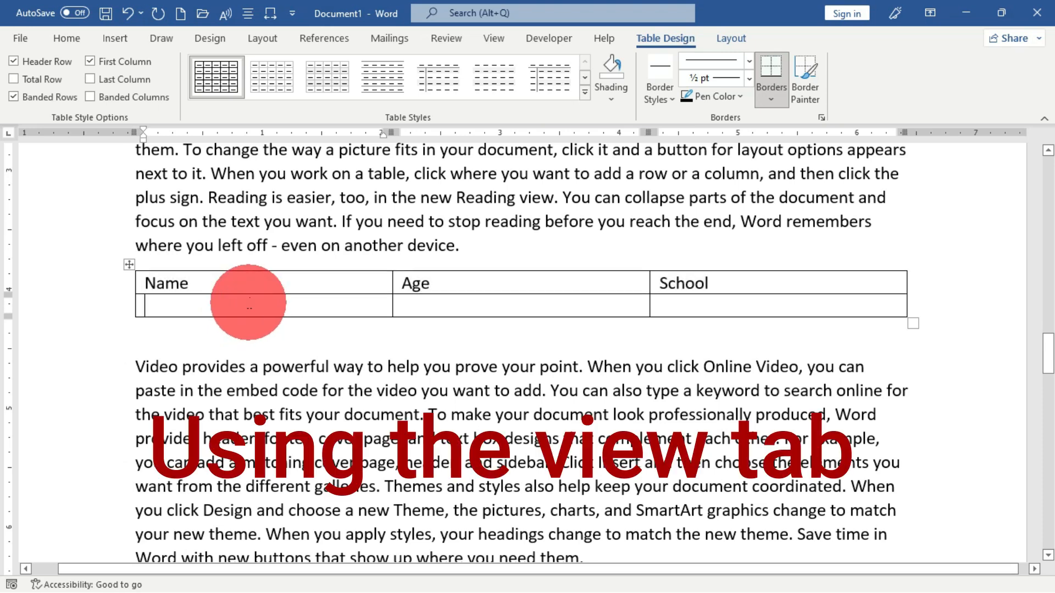
Try to record a button-assigned macro named "Table", stored in All Documents (Normal.dotm) and described as "This is for Table formatting".
{"action": "left_click", "coordinate": [493, 40]}
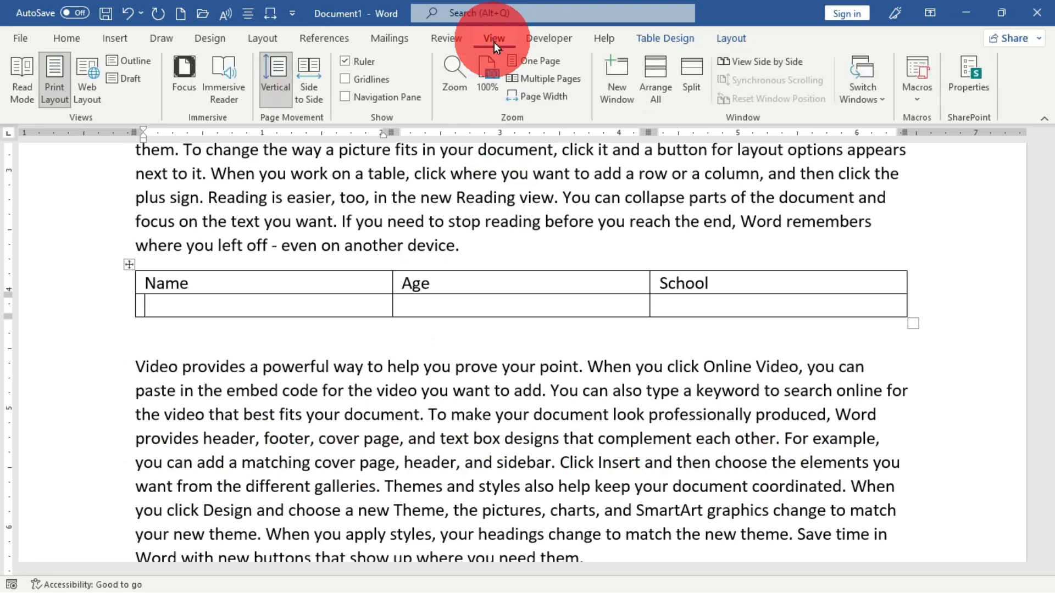
{"action": "left_click", "coordinate": [918, 102]}
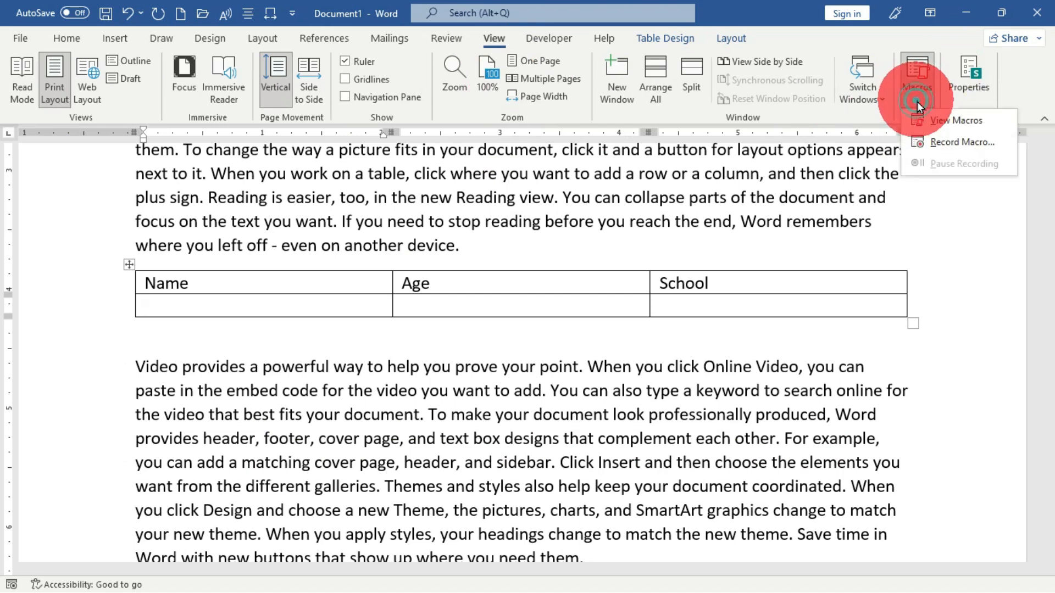
{"action": "left_click", "coordinate": [973, 143]}
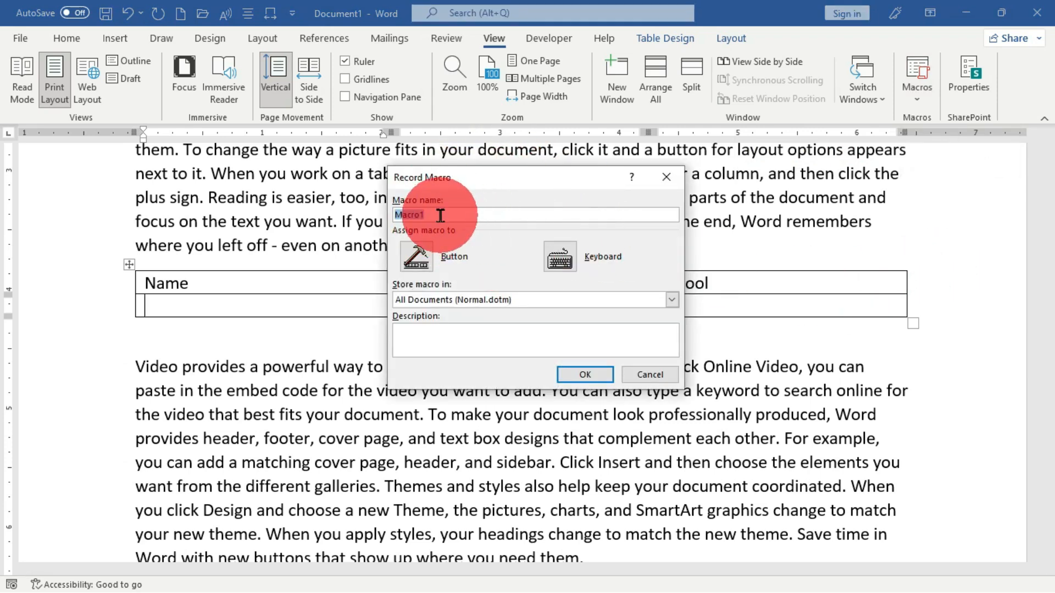
{"action": "type", "text": "Table"}
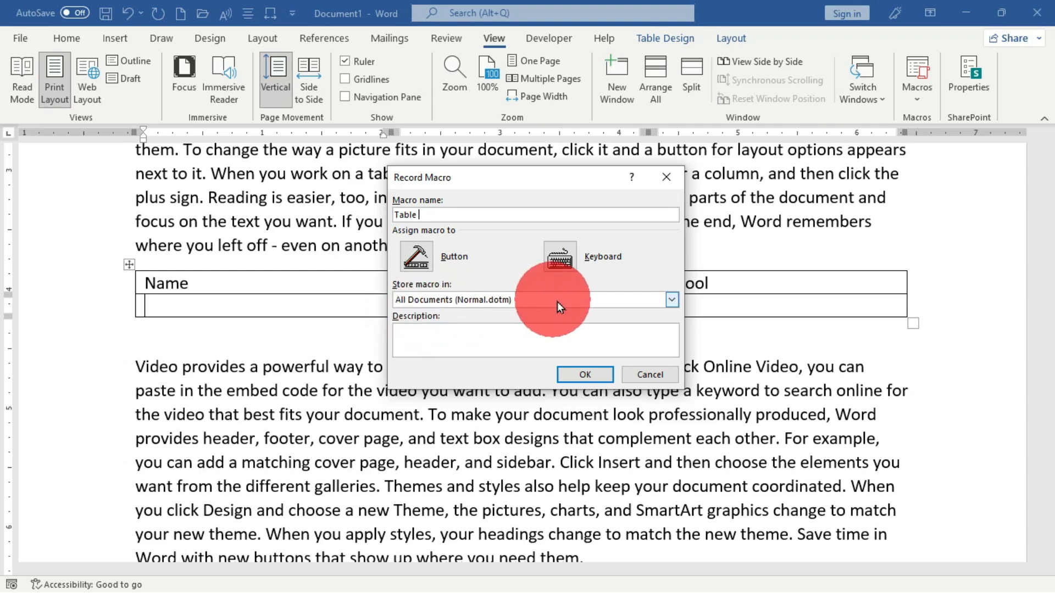
{"action": "left_click", "coordinate": [671, 300]}
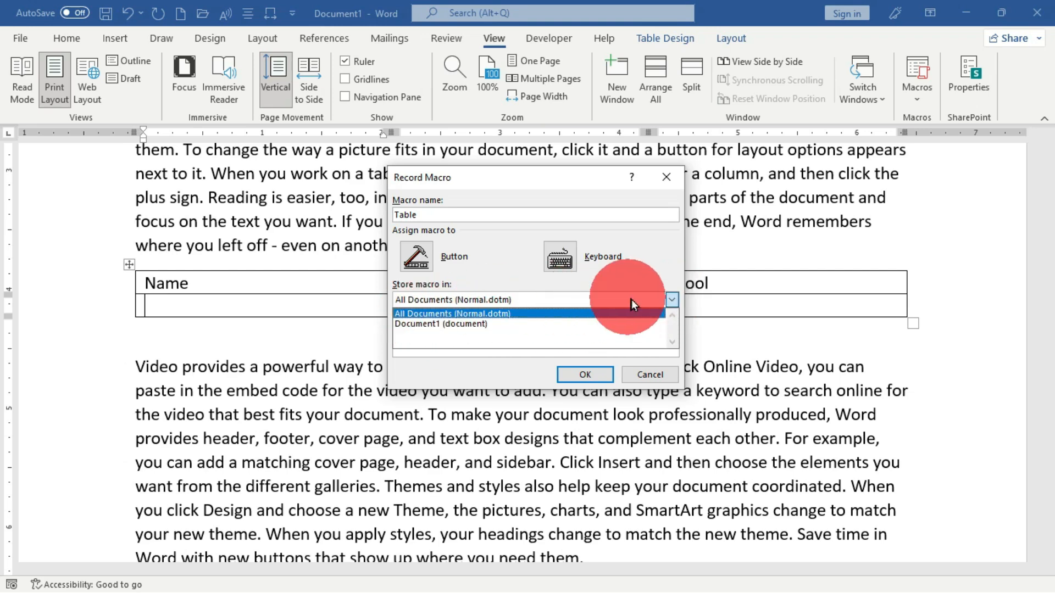
{"action": "left_click", "coordinate": [601, 314]}
{"action": "left_click", "coordinate": [451, 337]}
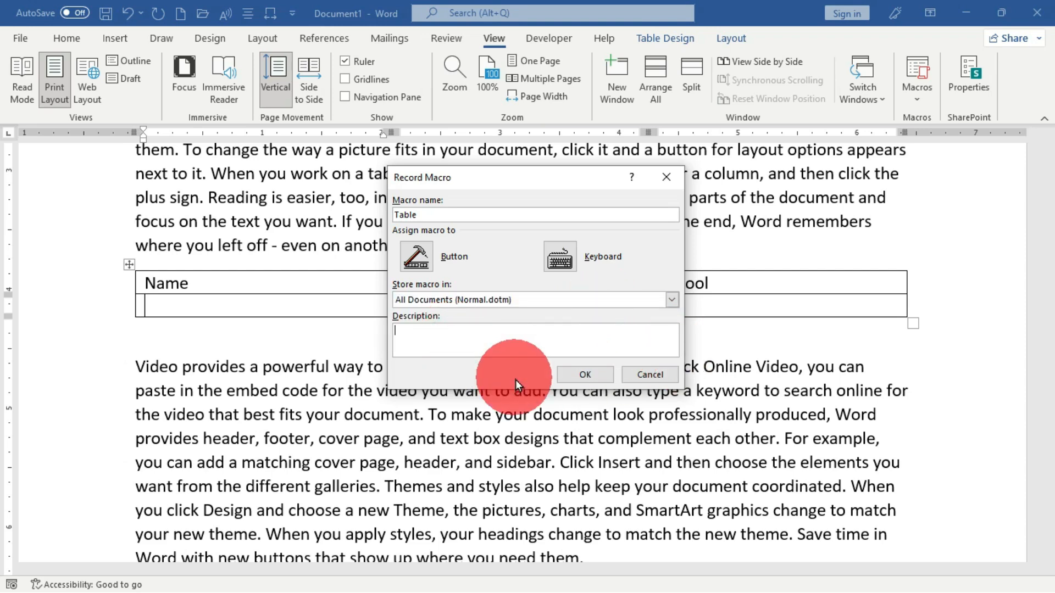
{"action": "type", "text": "This is for Table formatting"}
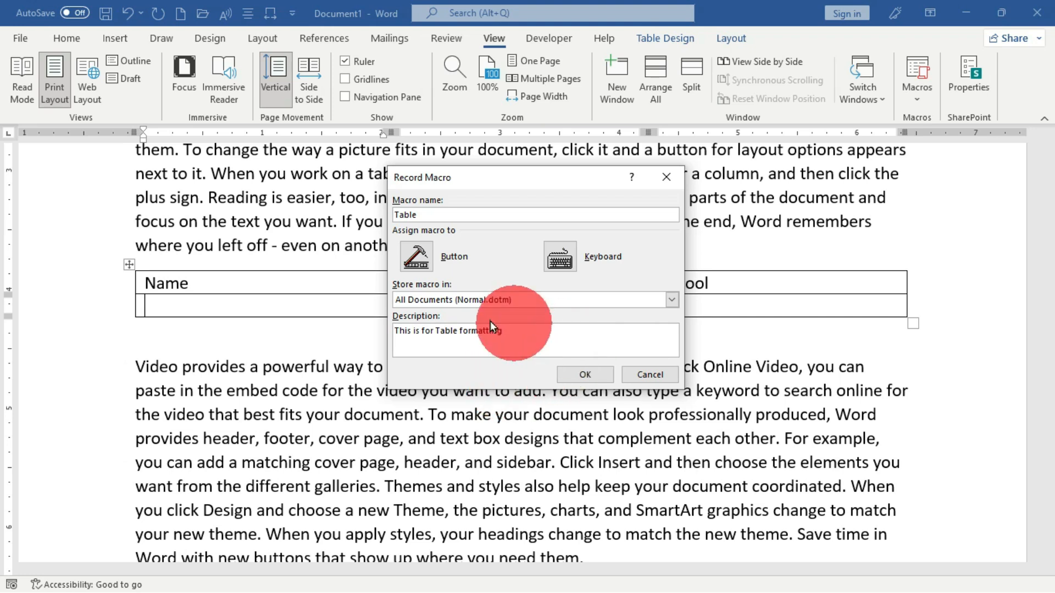
{"action": "left_click", "coordinate": [430, 259]}
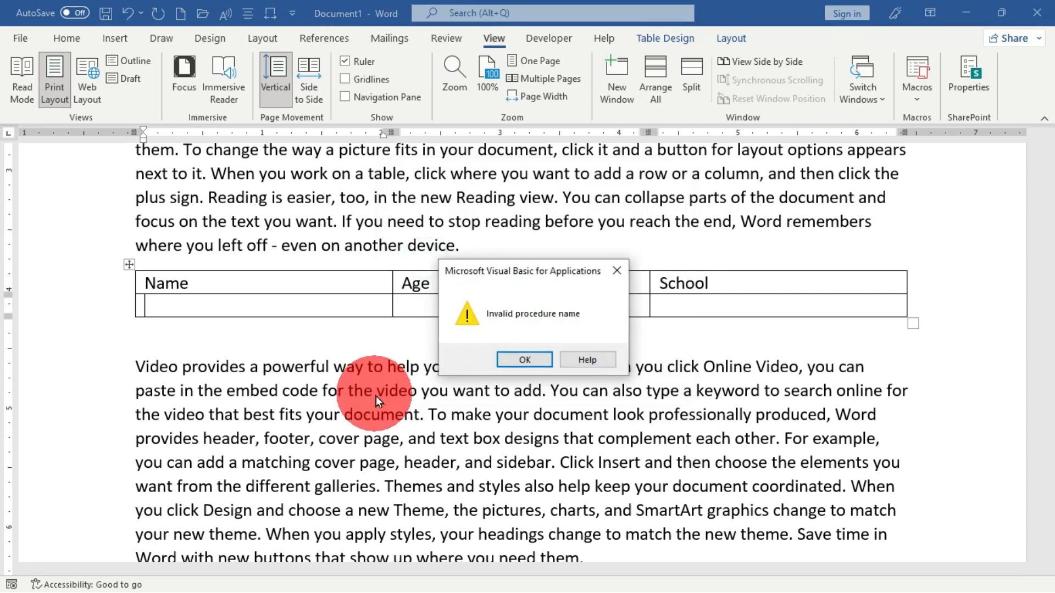
{"action": "left_click", "coordinate": [506, 359]}
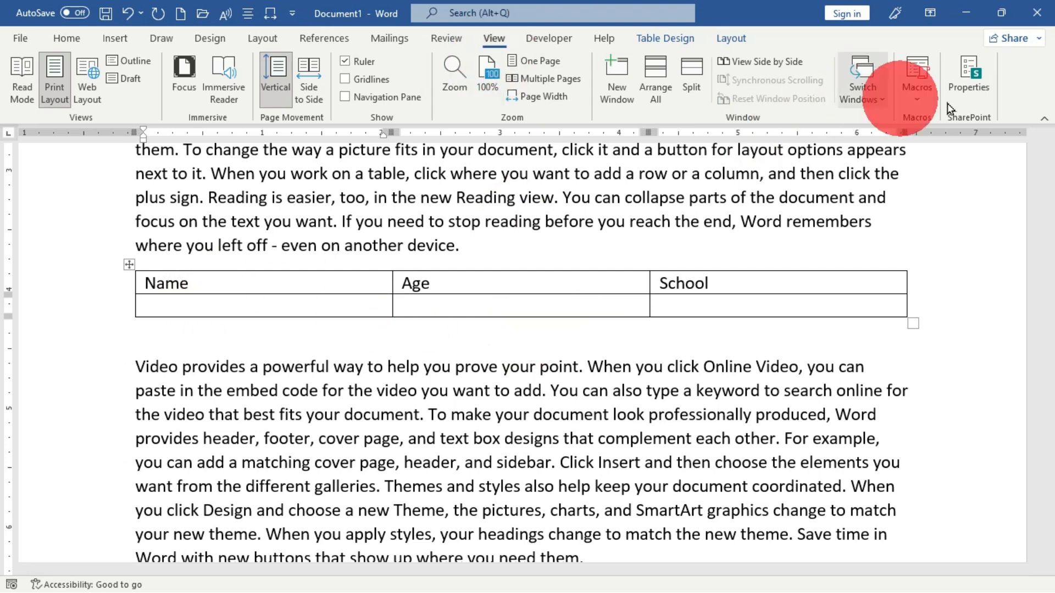
Start recording a macro named "Table" with the description "This is table formatting".
{"action": "left_click", "coordinate": [923, 102]}
{"action": "left_click", "coordinate": [954, 143]}
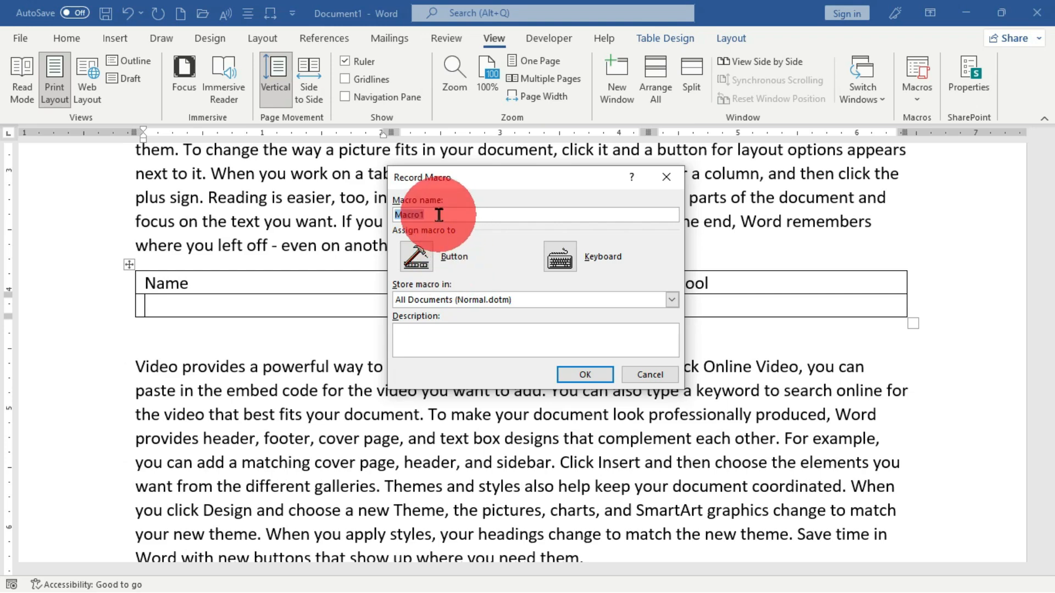
{"action": "type", "text": "Table"}
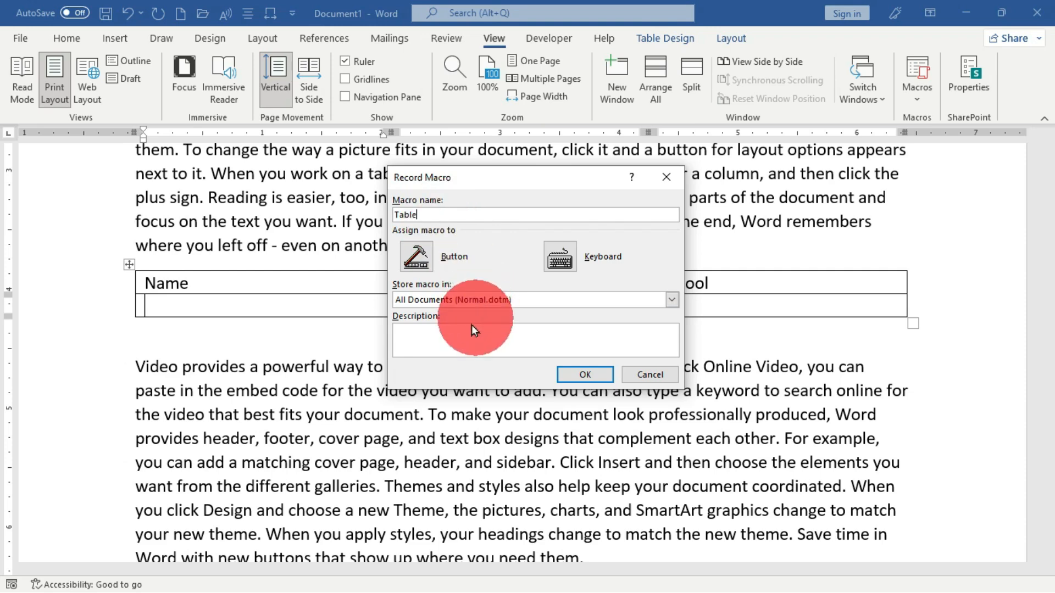
{"action": "left_click", "coordinate": [453, 342]}
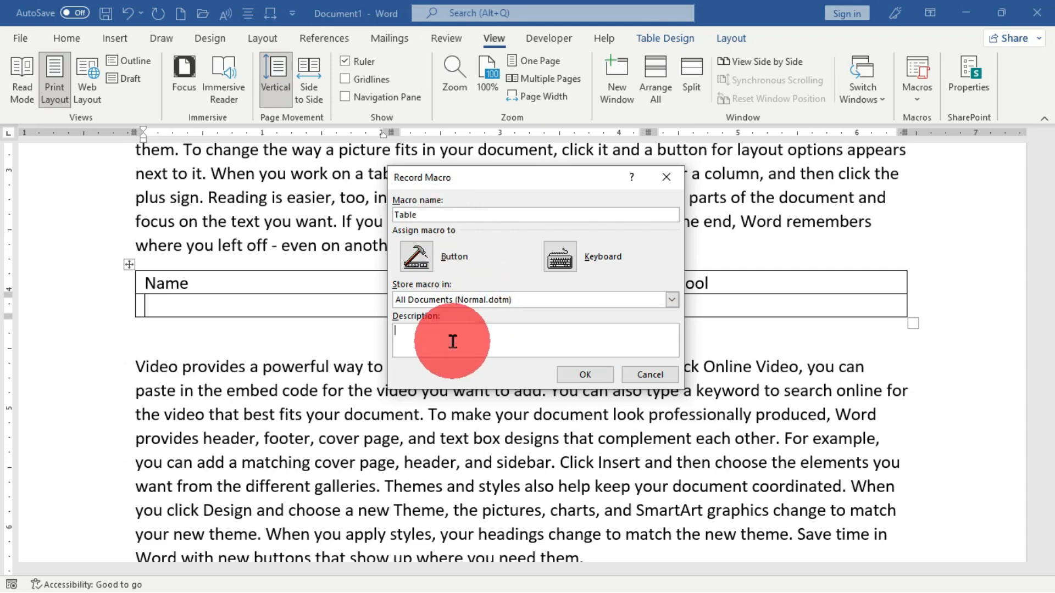
{"action": "type", "text": "This is table formatting"}
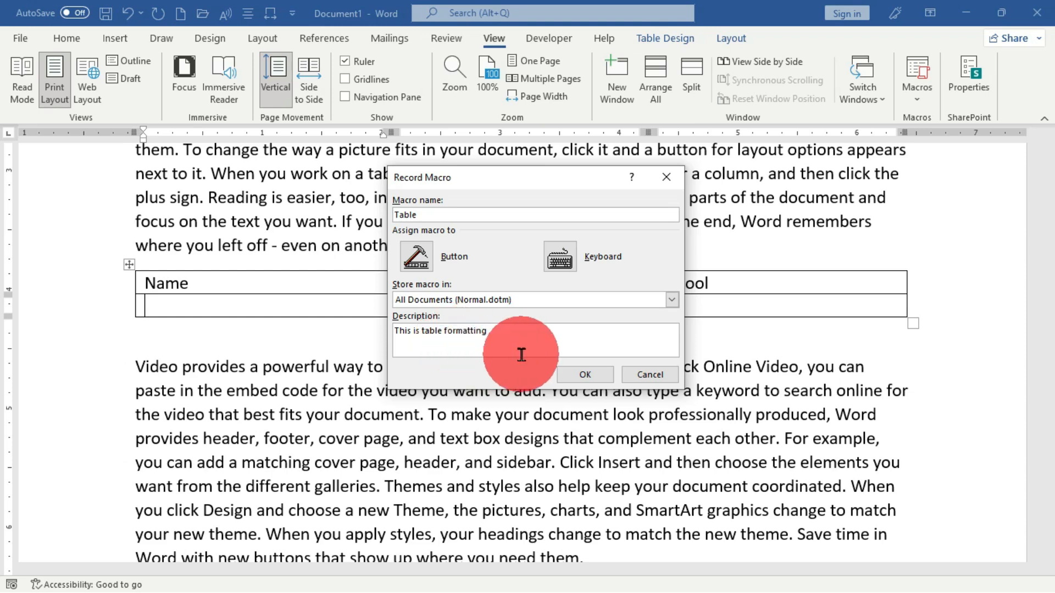
{"action": "left_click", "coordinate": [582, 374]}
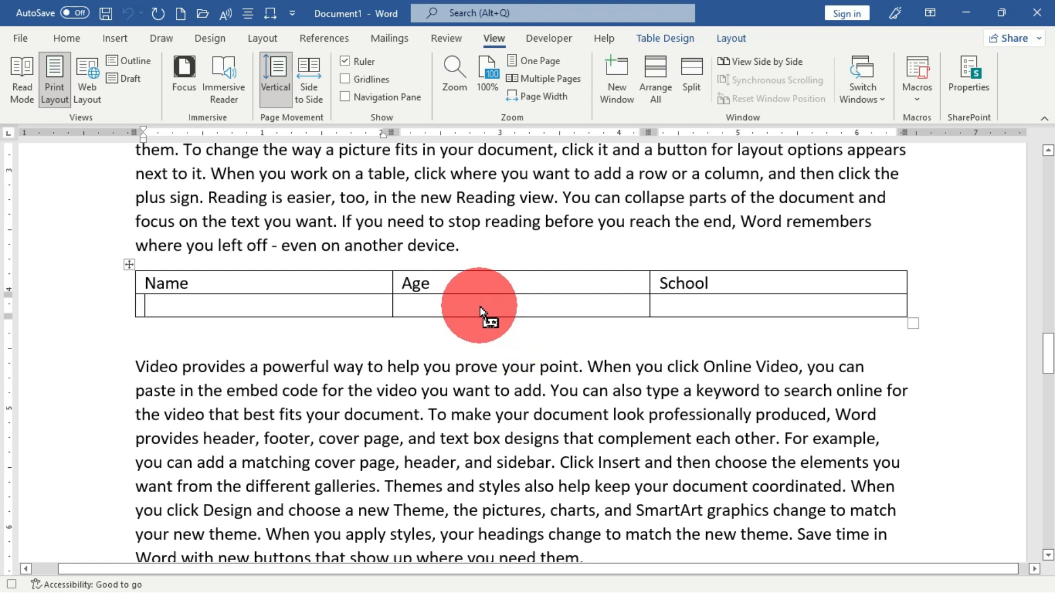
Highlight the text of the table's header row in yellow.
{"action": "left_click", "coordinate": [131, 281]}
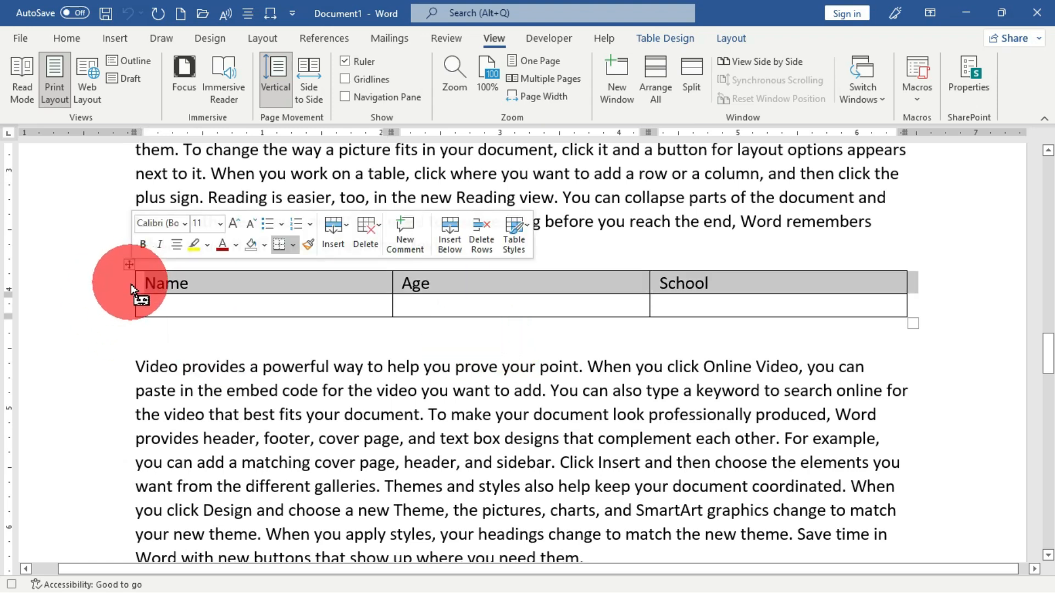
{"action": "left_click", "coordinate": [62, 40]}
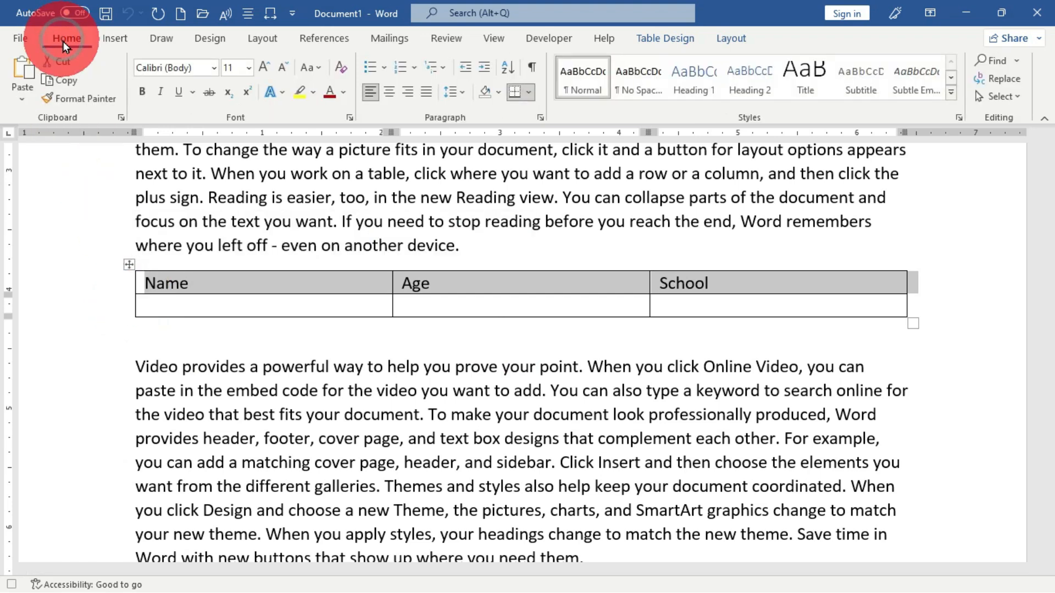
{"action": "left_click", "coordinate": [313, 95]}
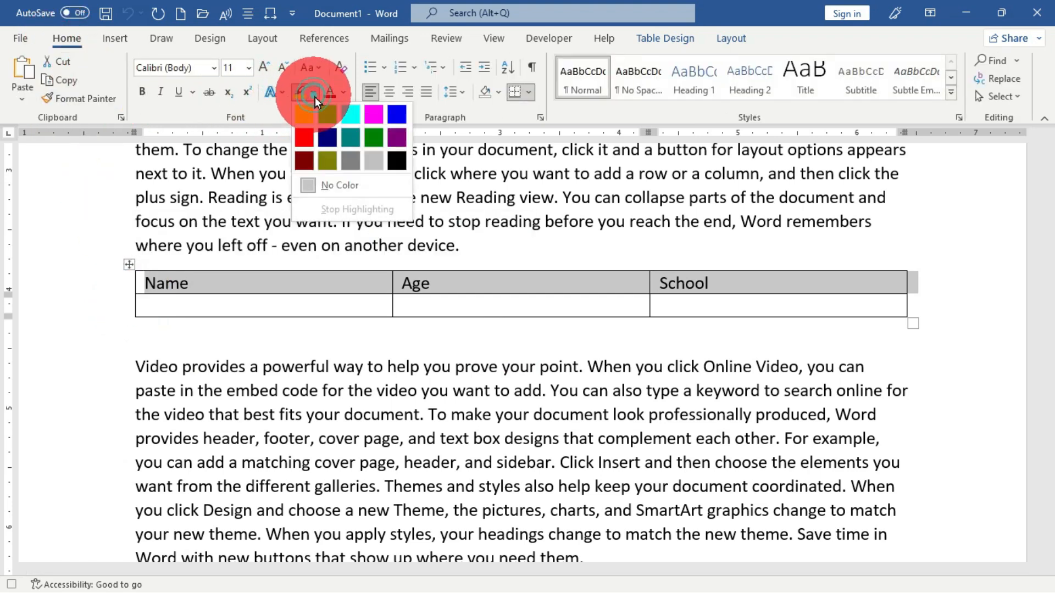
{"action": "left_click", "coordinate": [306, 124]}
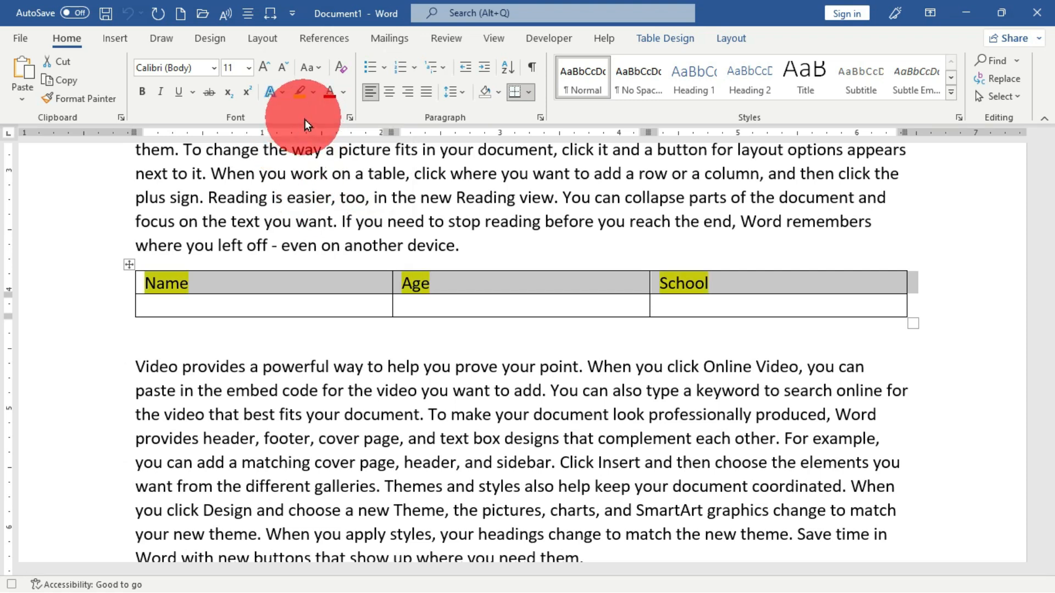
Shade the table's header row orange.
{"action": "left_click", "coordinate": [730, 41]}
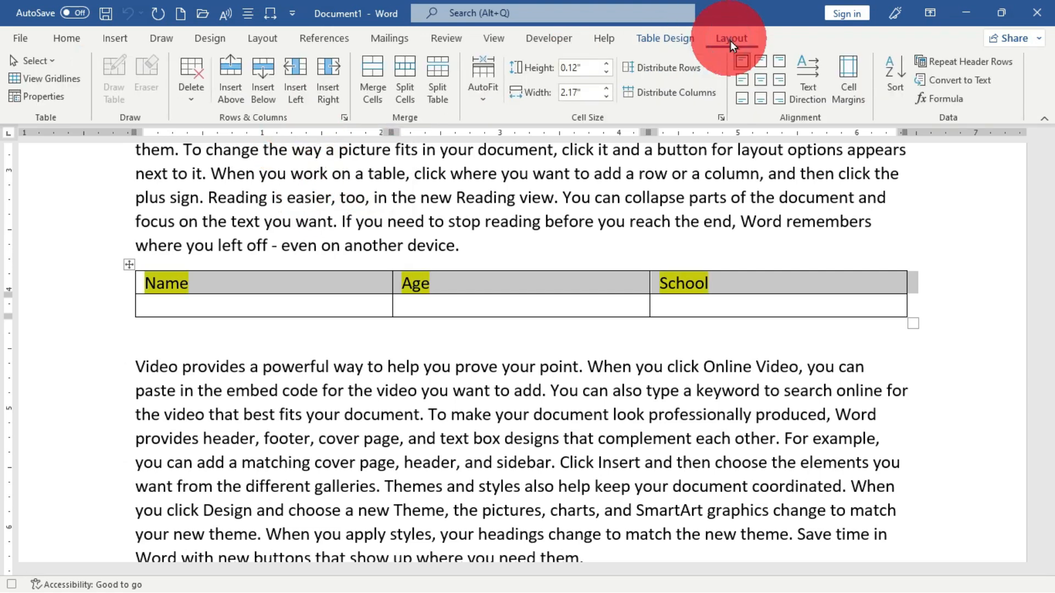
{"action": "left_click", "coordinate": [662, 36]}
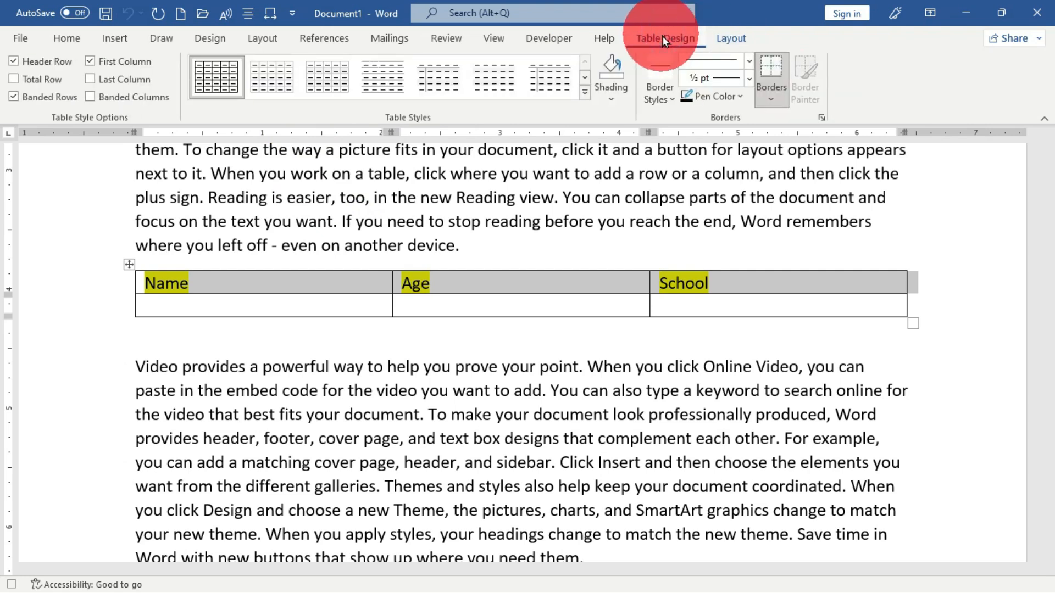
{"action": "left_click", "coordinate": [611, 99]}
{"action": "left_click", "coordinate": [664, 140]}
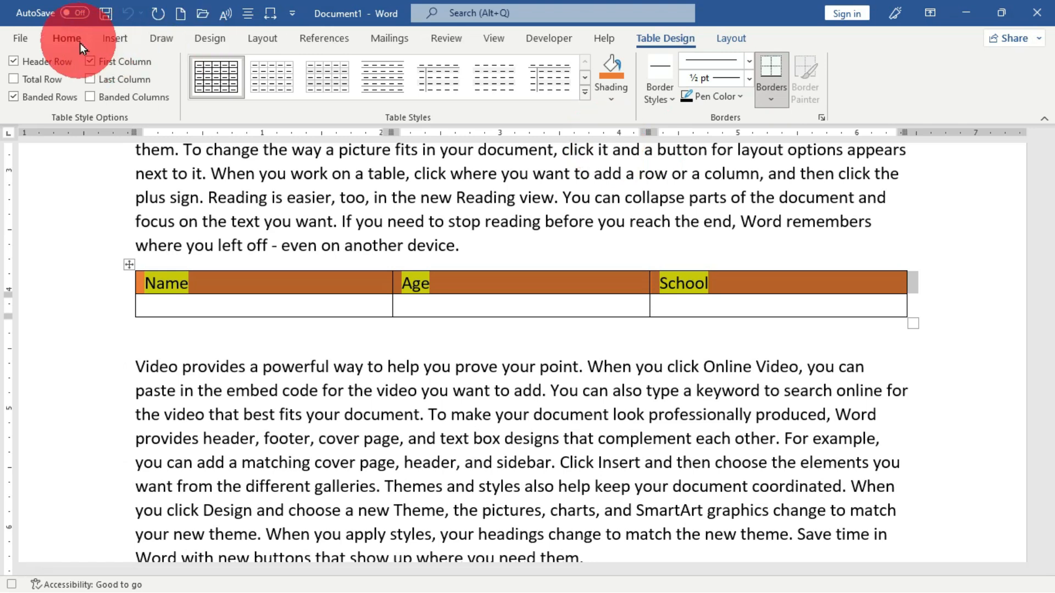
Remove the highlight colour from the table's header row text.
{"action": "left_click", "coordinate": [67, 38]}
{"action": "left_click", "coordinate": [315, 94]}
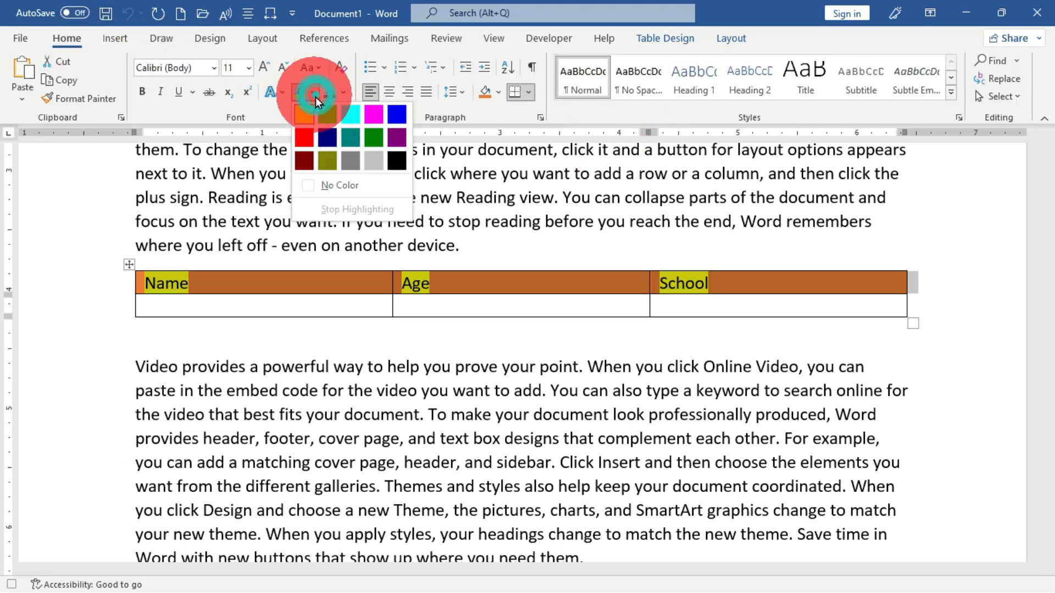
{"action": "left_click", "coordinate": [331, 190]}
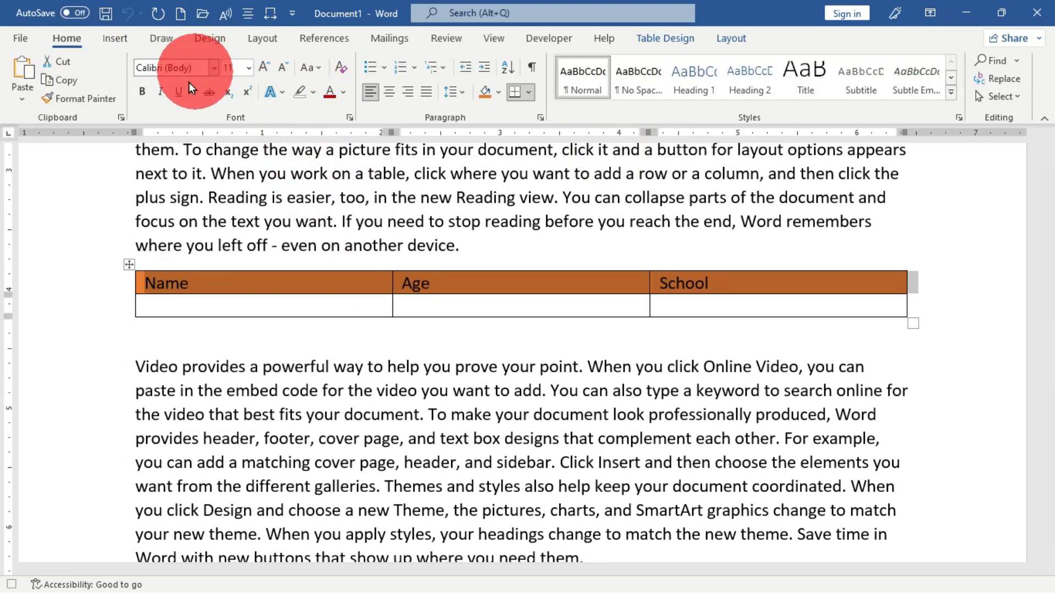
Make the table's header row text bold and set its font colour to black.
{"action": "left_click", "coordinate": [142, 92]}
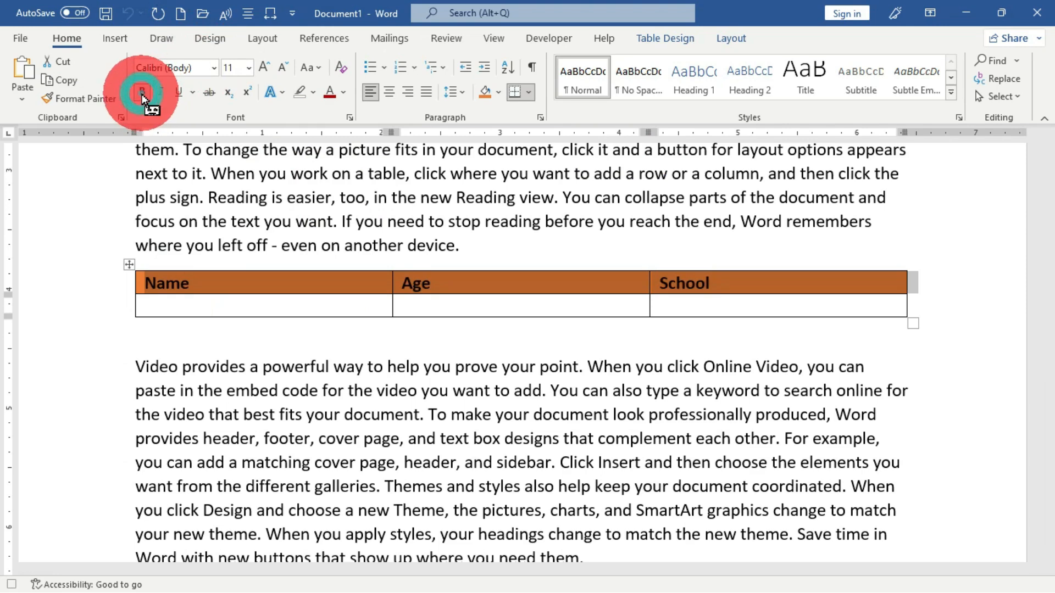
{"action": "left_click", "coordinate": [343, 93]}
{"action": "left_click", "coordinate": [330, 156]}
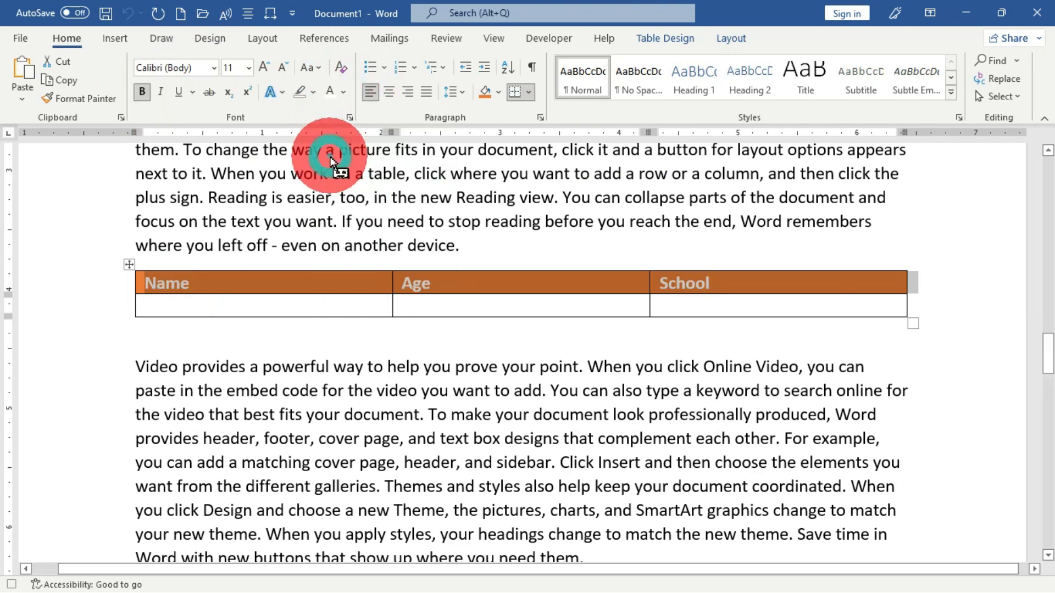
{"action": "left_click", "coordinate": [344, 96]}
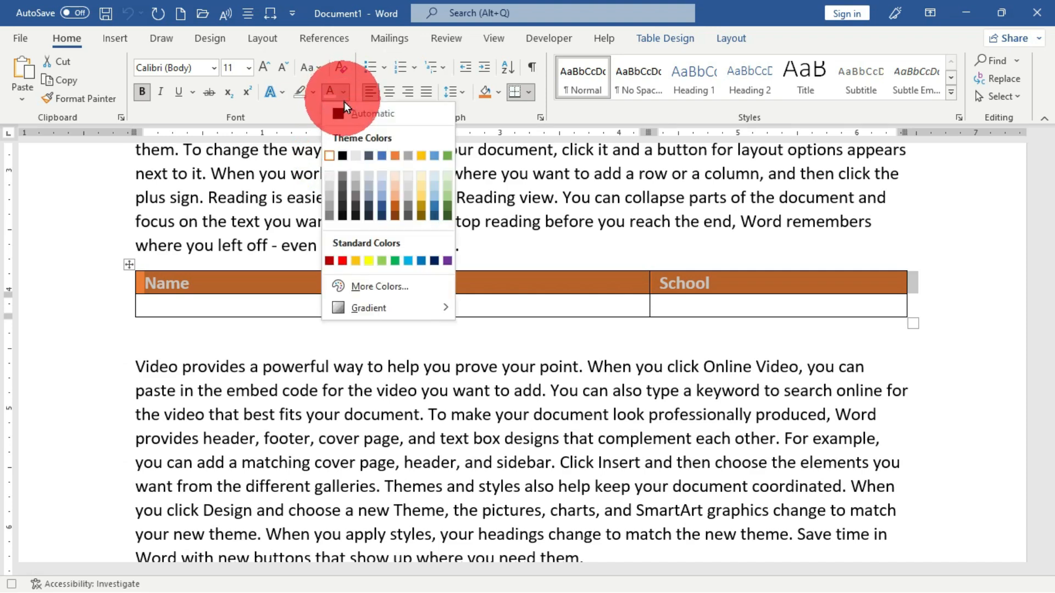
{"action": "left_click", "coordinate": [345, 158]}
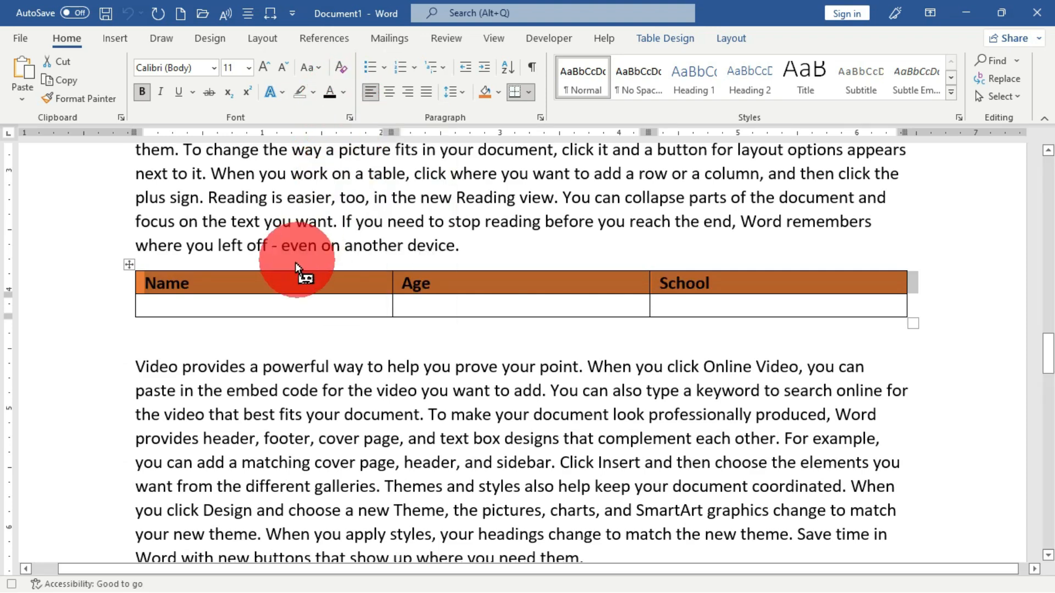
Change the shading of the table's header row to gold.
{"action": "left_click", "coordinate": [728, 38]}
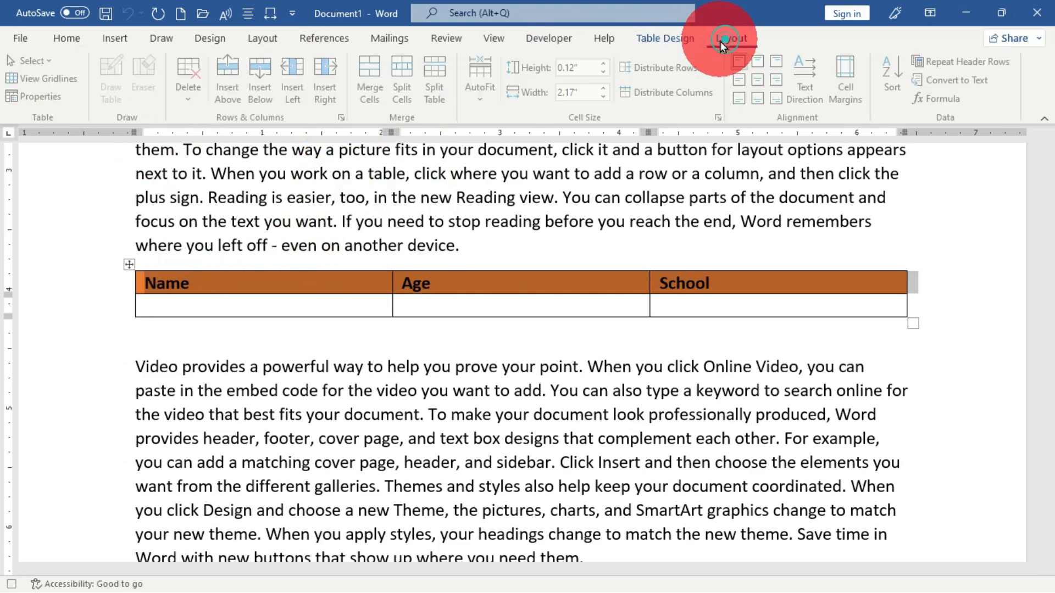
{"action": "left_click", "coordinate": [690, 43]}
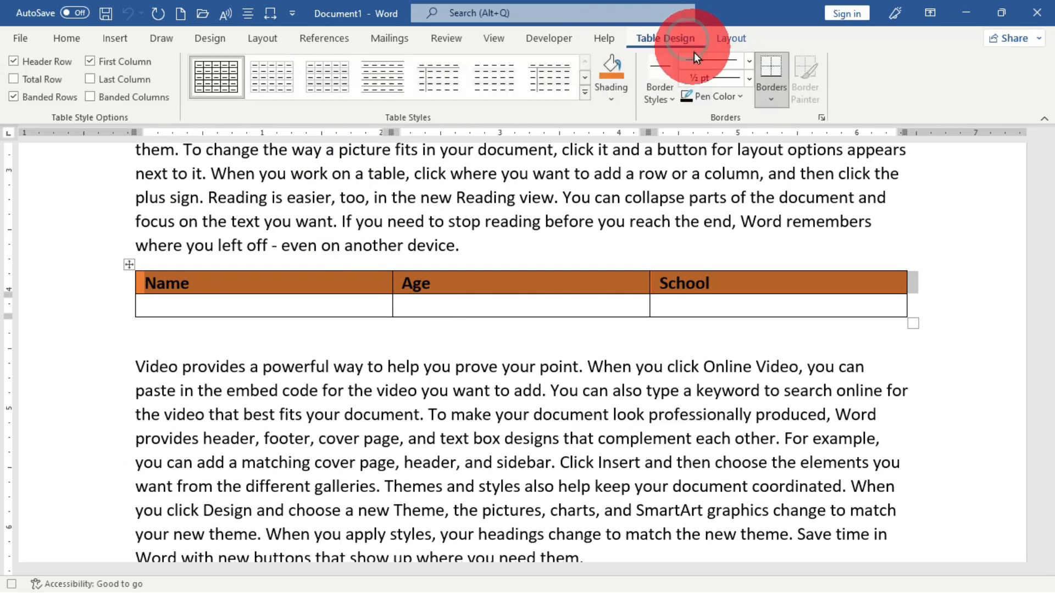
{"action": "left_click", "coordinate": [611, 100]}
{"action": "left_click", "coordinate": [695, 141]}
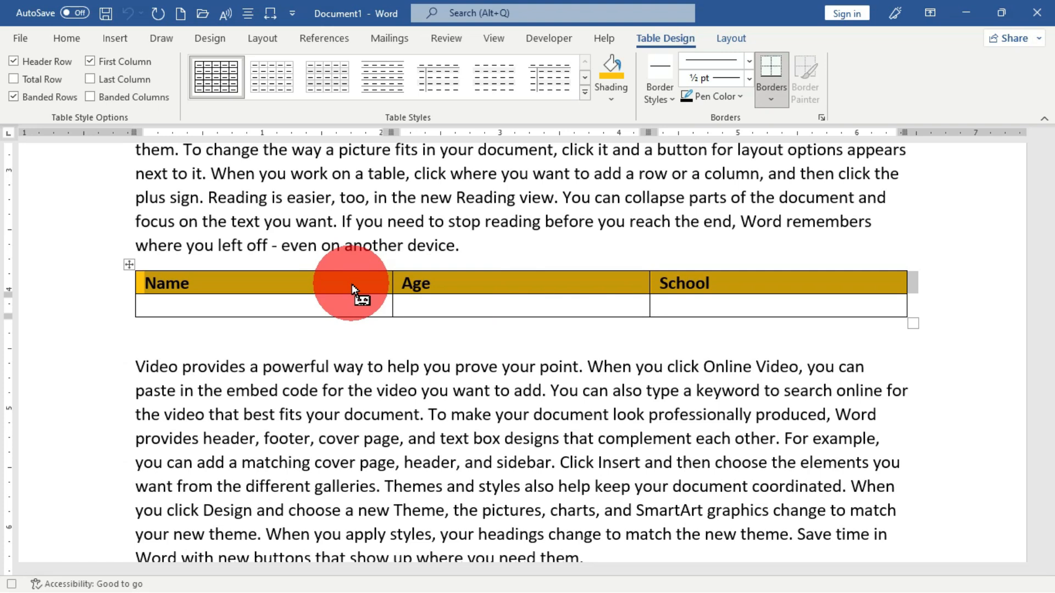
{"action": "left_click_drag", "start_coordinate": [352, 285], "coordinate": [573, 259]}
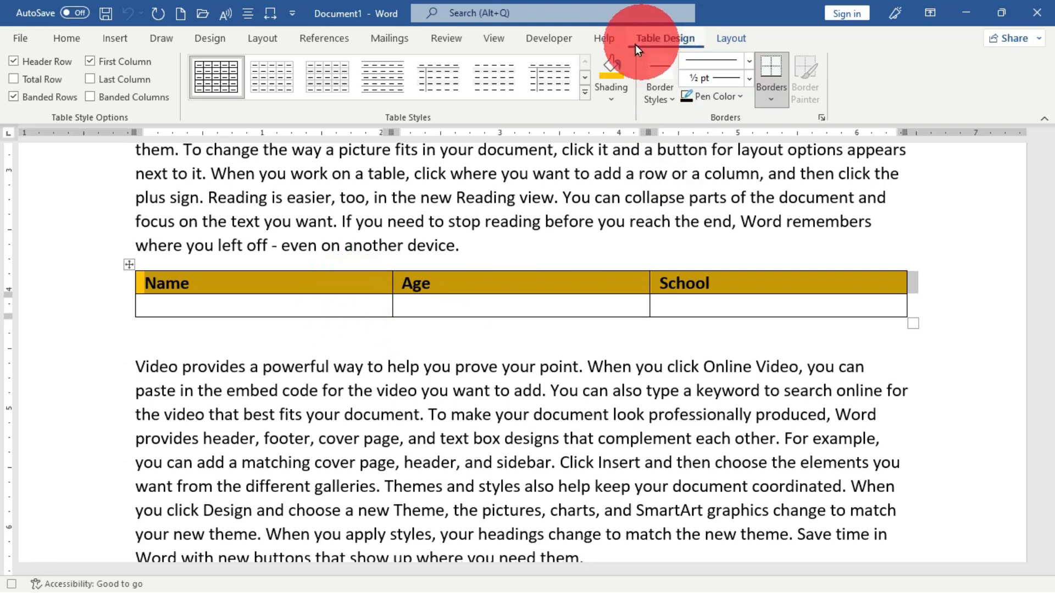
Stop recording the Table macro.
{"action": "left_click", "coordinate": [494, 39]}
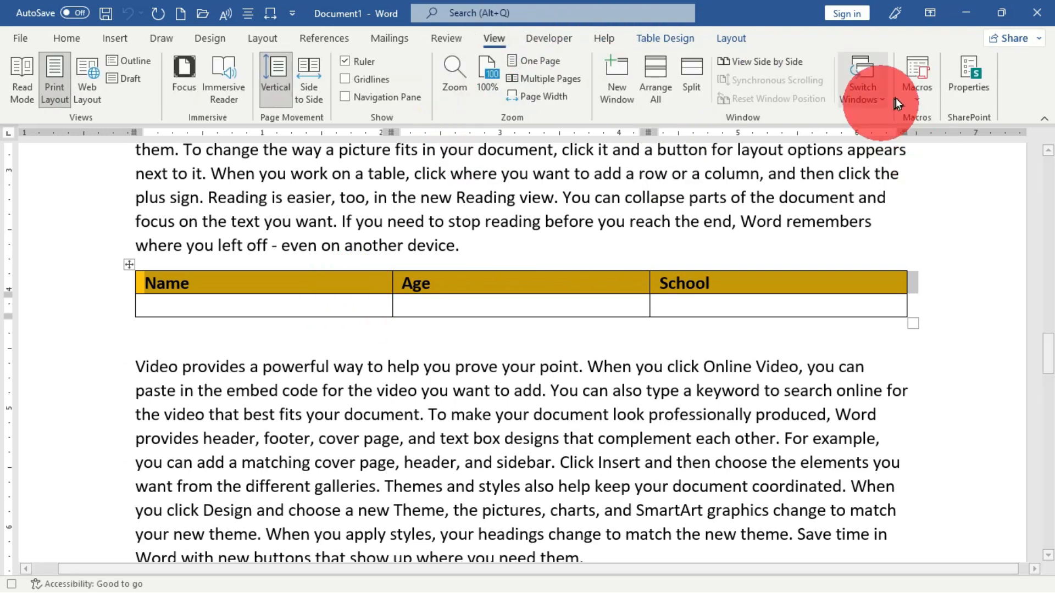
{"action": "left_click", "coordinate": [915, 98]}
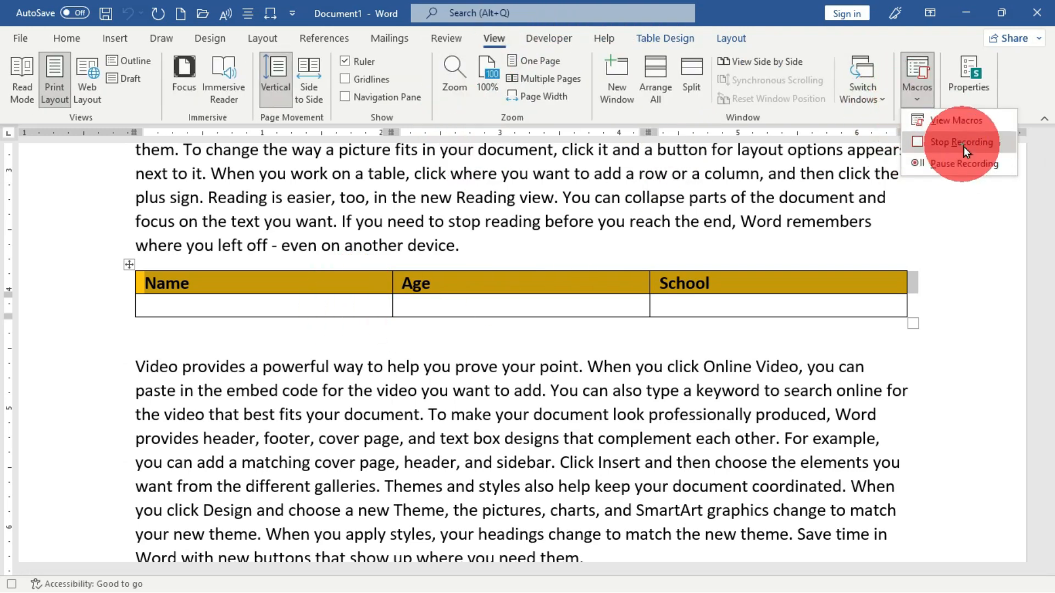
{"action": "left_click", "coordinate": [964, 145]}
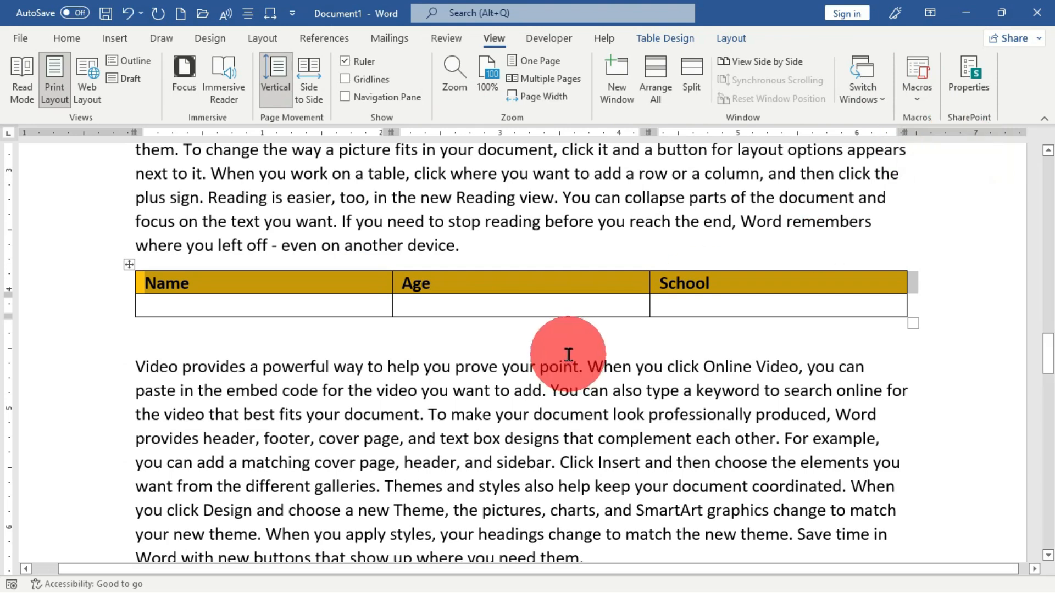
Examine the saved Format and Table macros and compare their descriptions in the macro list.
{"action": "key", "text": "alt+F8"}
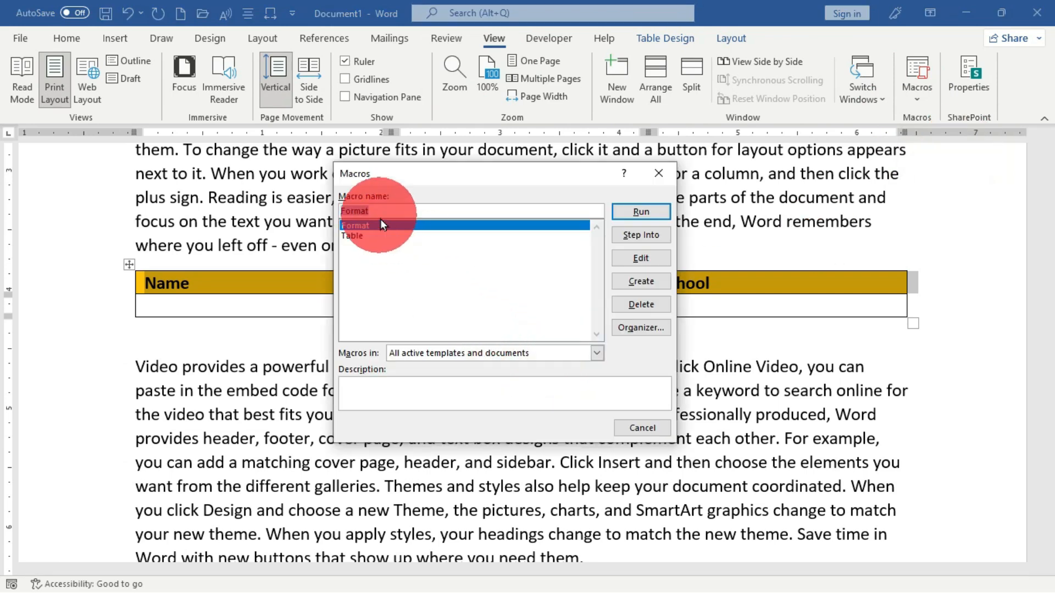
{"action": "left_click", "coordinate": [364, 237]}
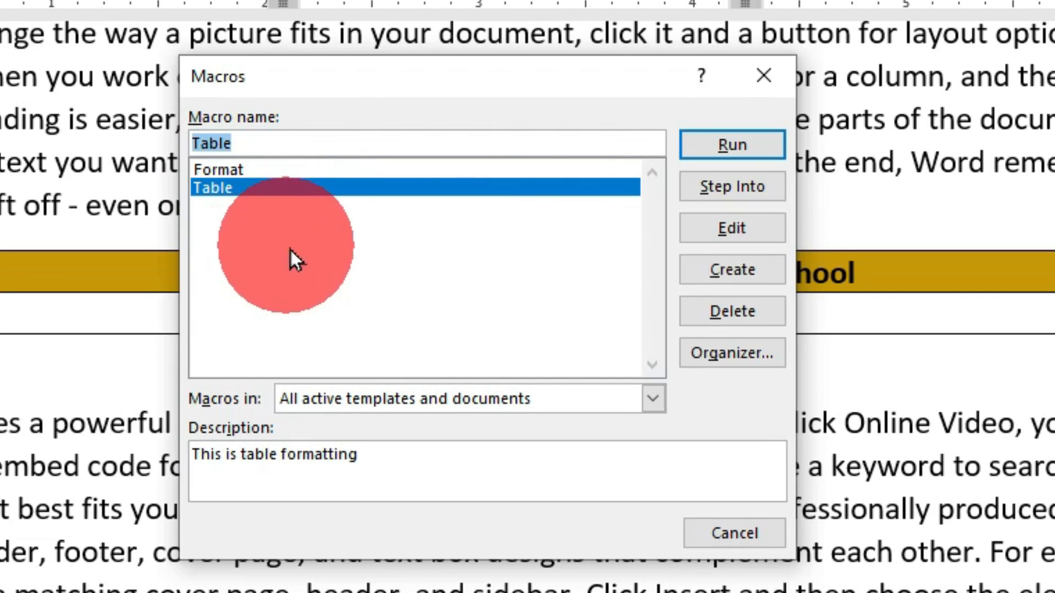
{"action": "left_click", "coordinate": [259, 170]}
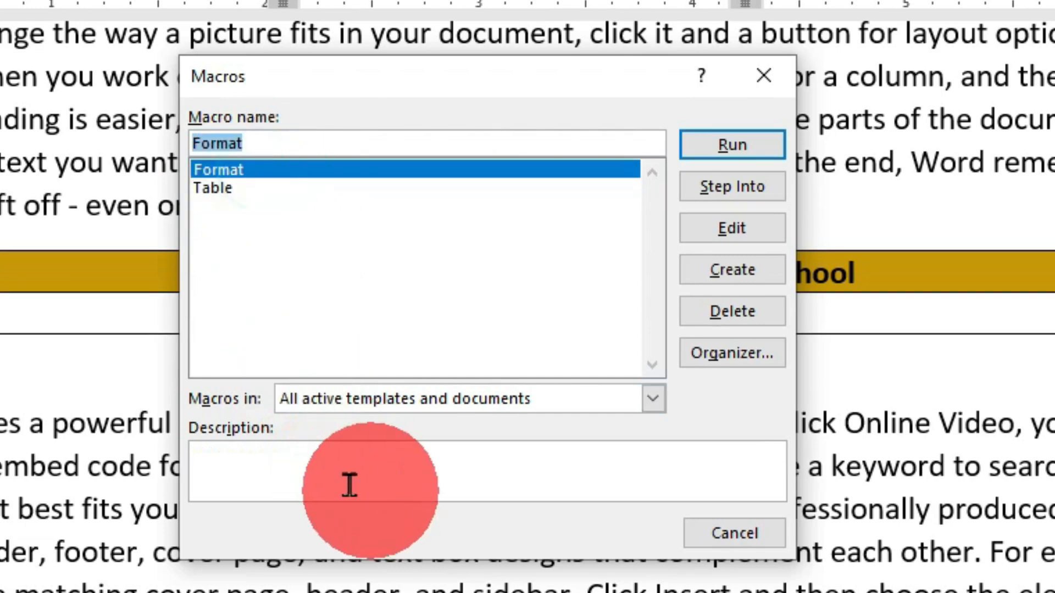
{"action": "left_click", "coordinate": [331, 475]}
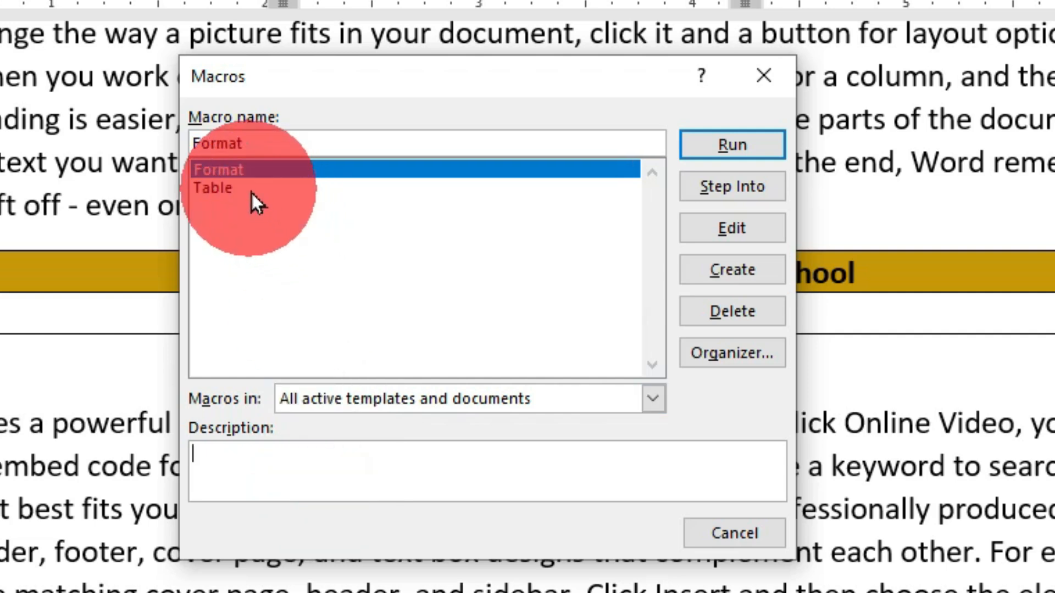
{"action": "left_click", "coordinate": [252, 189]}
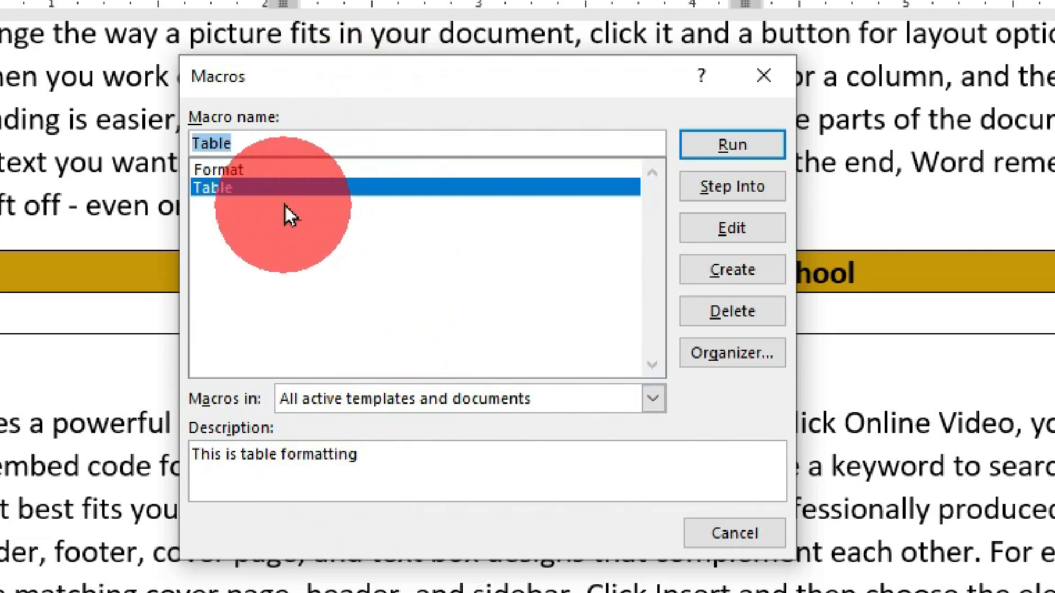
{"action": "left_click", "coordinate": [273, 176]}
{"action": "left_click", "coordinate": [264, 190]}
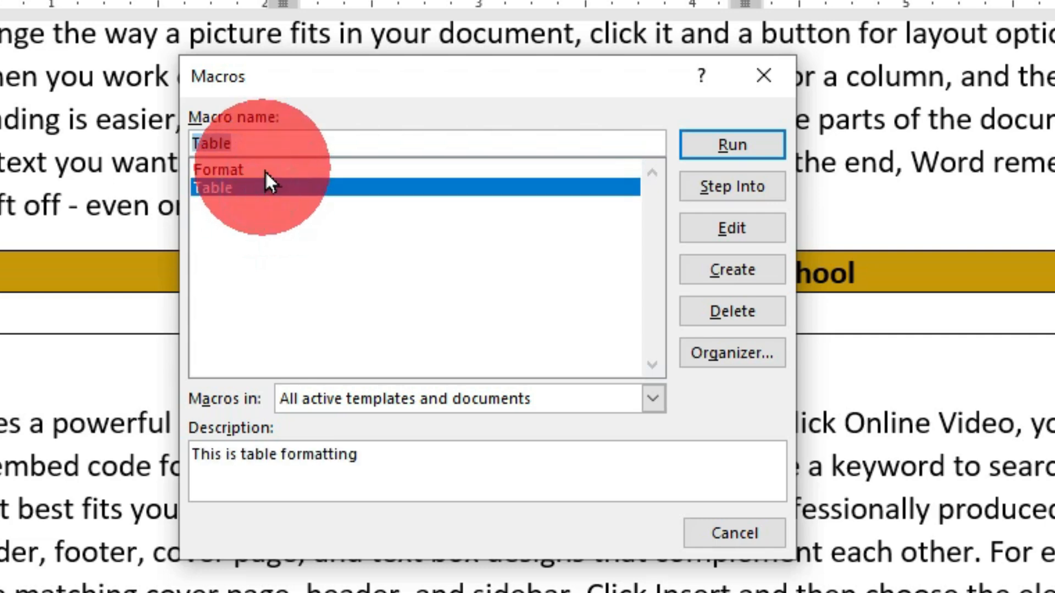
{"action": "left_click", "coordinate": [266, 171]}
{"action": "left_click", "coordinate": [252, 189]}
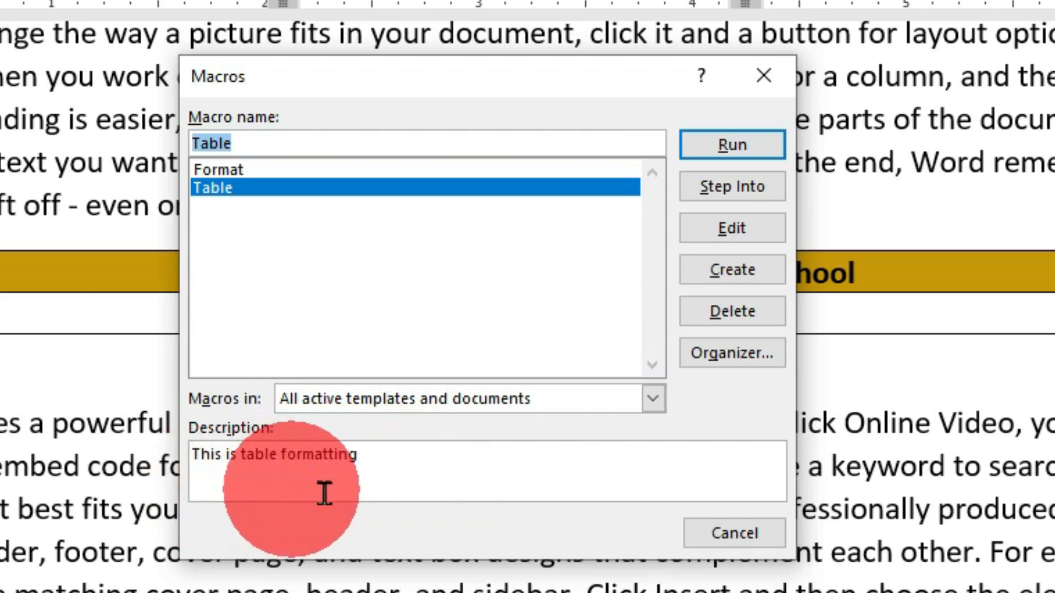
{"action": "left_click", "coordinate": [776, 84]}
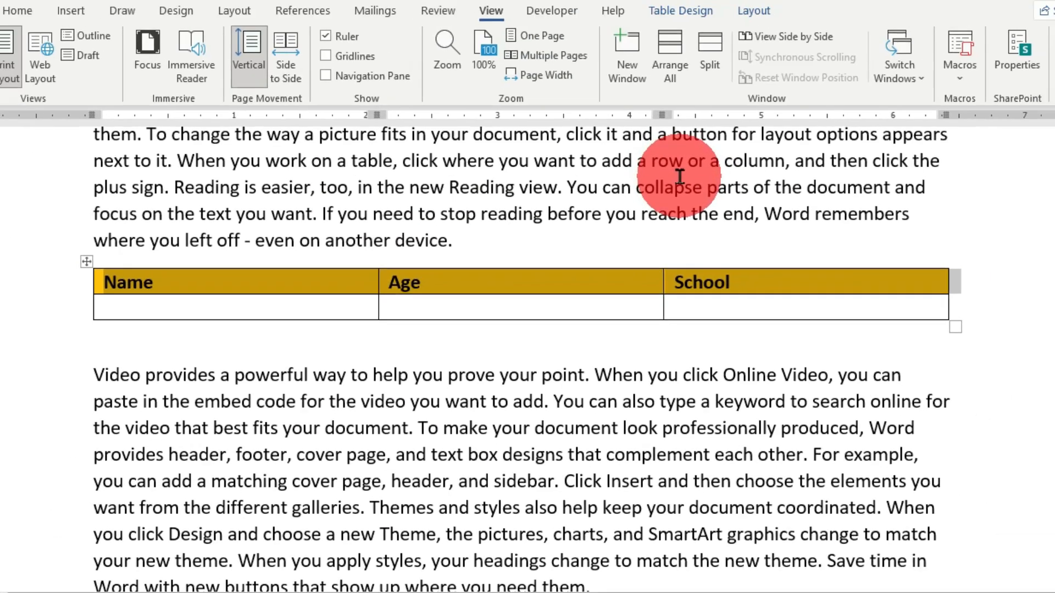
In Document2, insert a table of four columns and three rows below the heading.
{"action": "key", "text": "alt+Tab"}
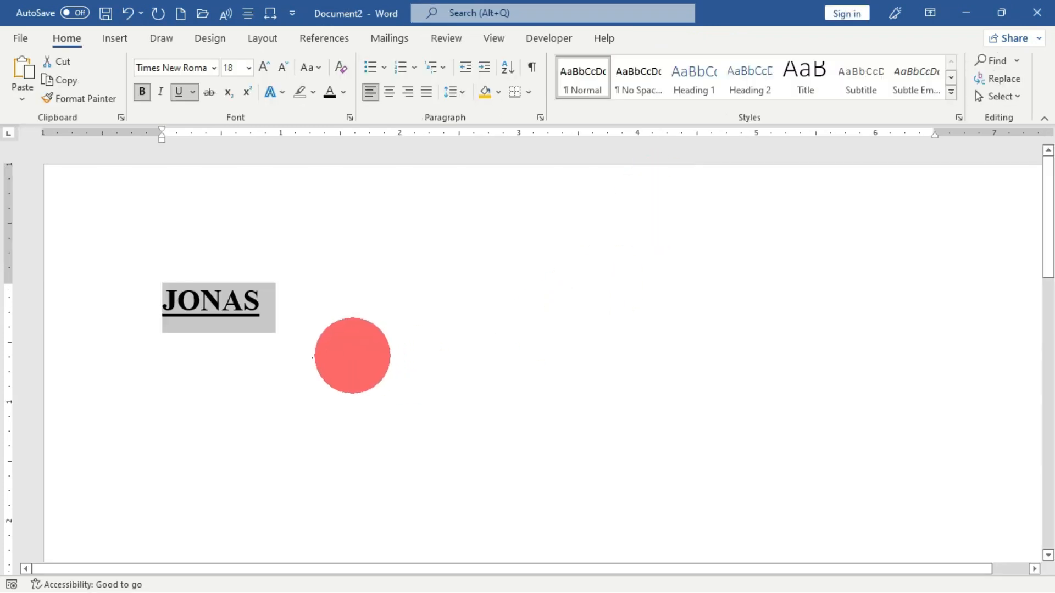
{"action": "left_click", "coordinate": [224, 377]}
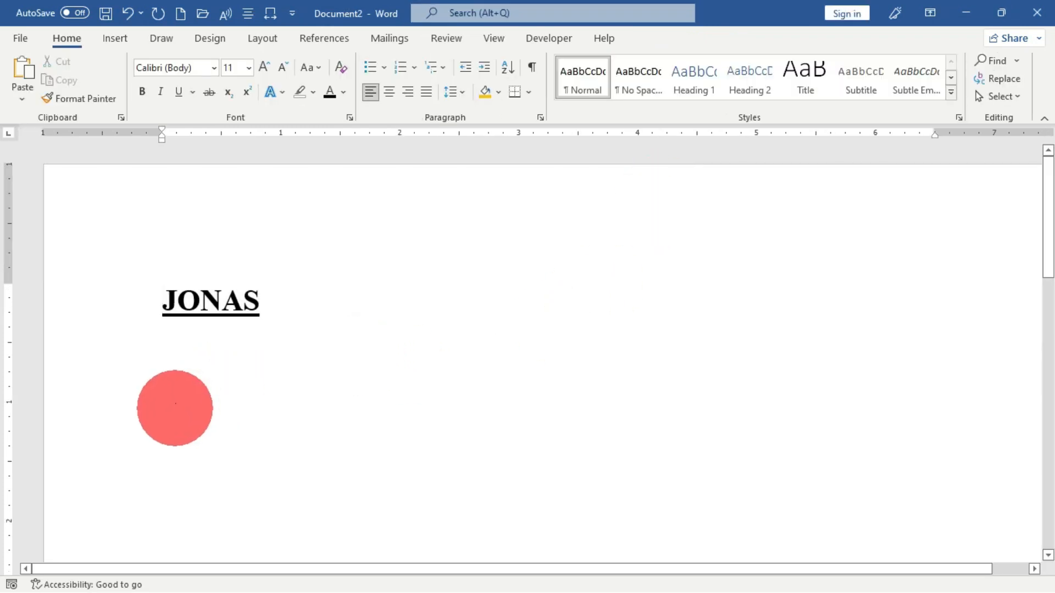
{"action": "left_click", "coordinate": [116, 39]}
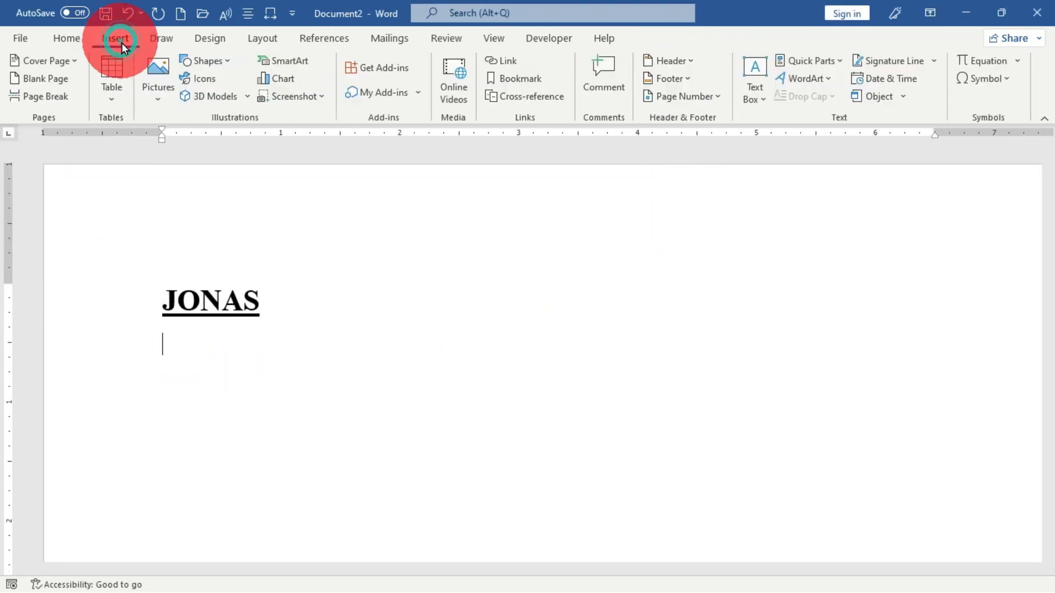
{"action": "left_click", "coordinate": [114, 76]}
{"action": "left_click", "coordinate": [152, 170]}
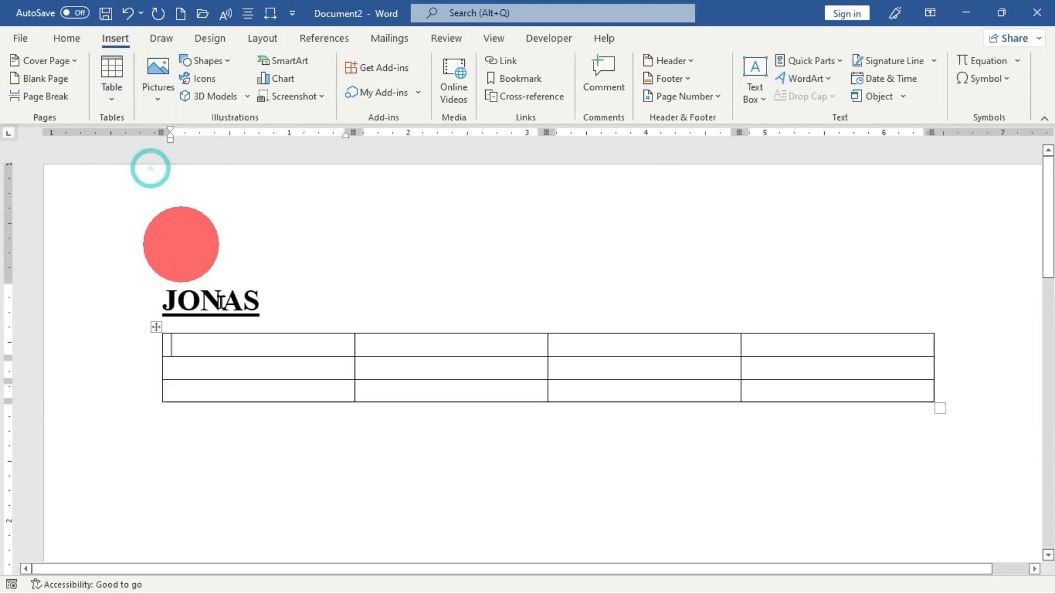
Run the Table macro on the first row of the new table.
{"action": "left_click", "coordinate": [149, 346]}
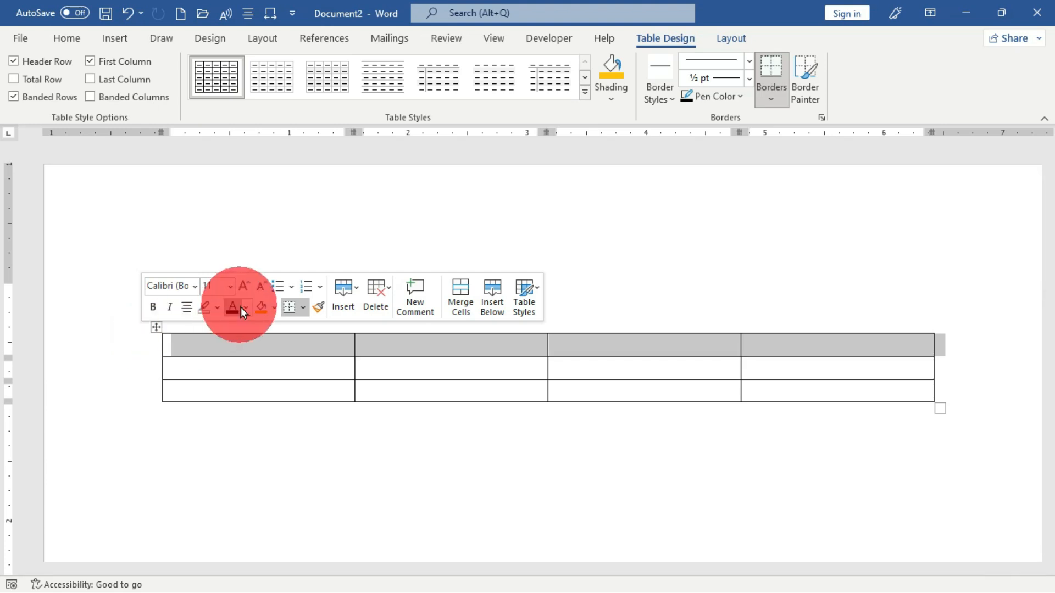
{"action": "left_click", "coordinate": [502, 40]}
{"action": "left_click", "coordinate": [918, 98]}
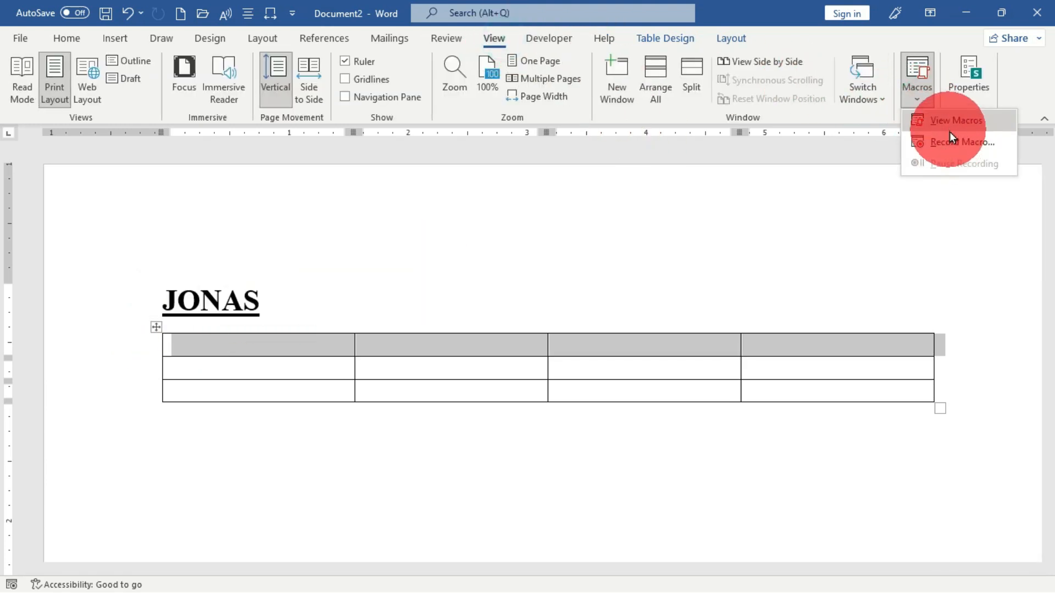
{"action": "left_click", "coordinate": [950, 121]}
{"action": "left_click", "coordinate": [369, 236]}
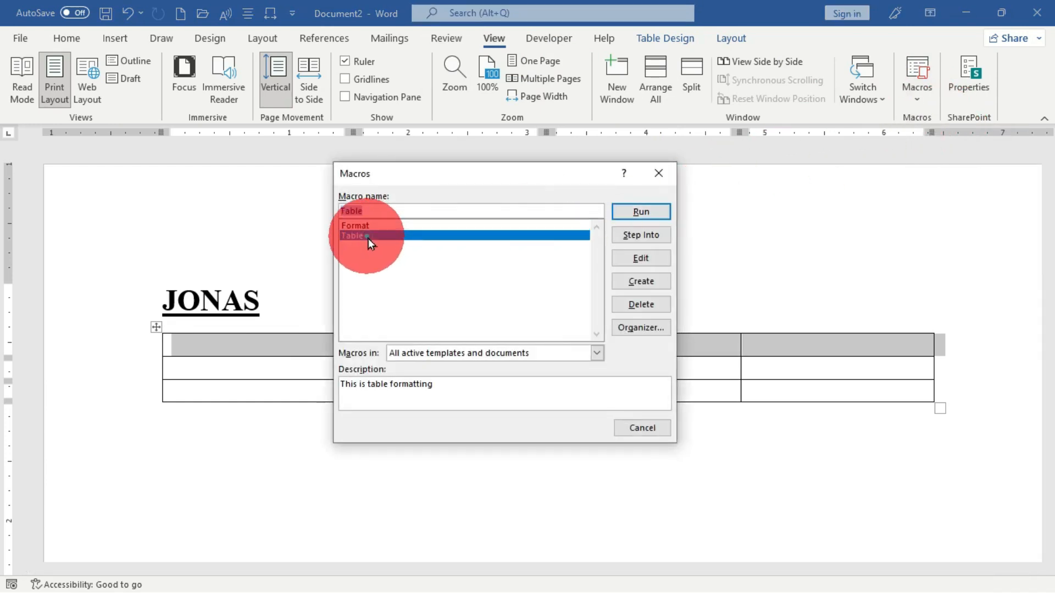
{"action": "left_click", "coordinate": [640, 212]}
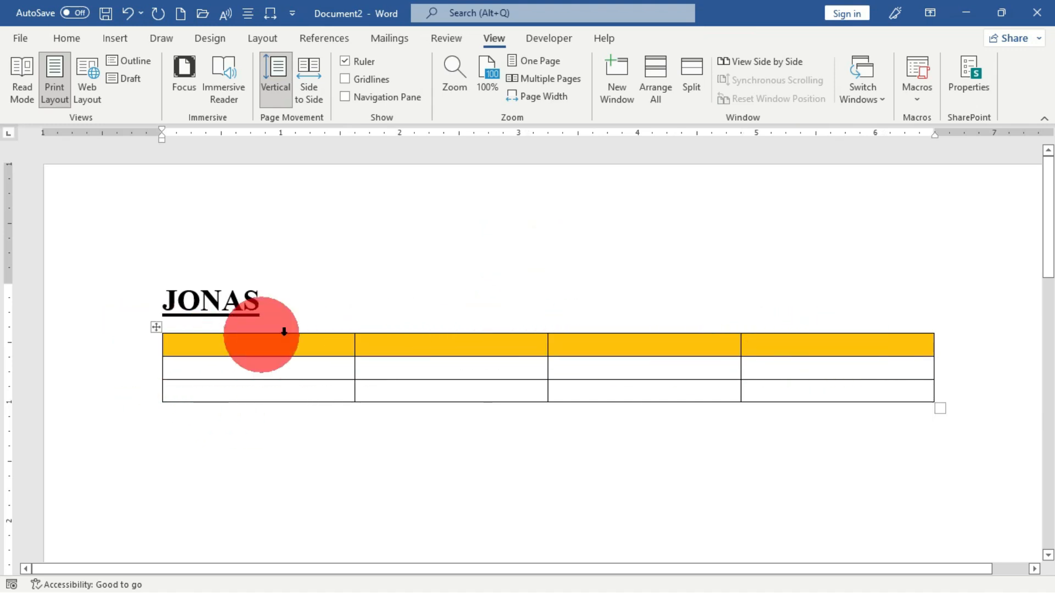
Enter Name, Age and School in the first three header cells and leave the cursor in the fourth.
{"action": "left_click", "coordinate": [209, 345]}
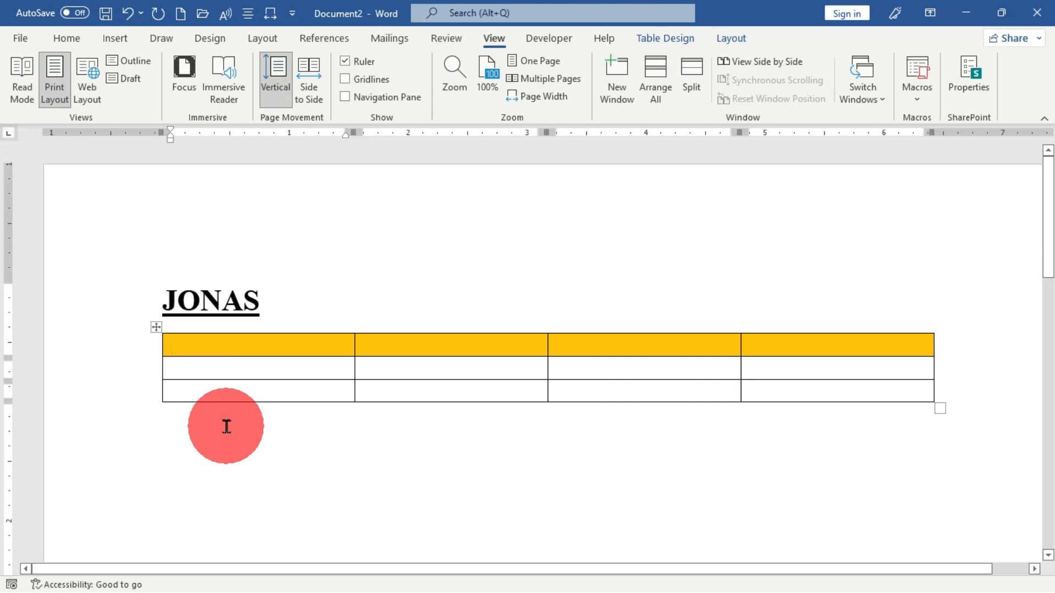
{"action": "type", "text": "Name"}
{"action": "key", "text": "Tab"}
{"action": "type", "text": "a"}
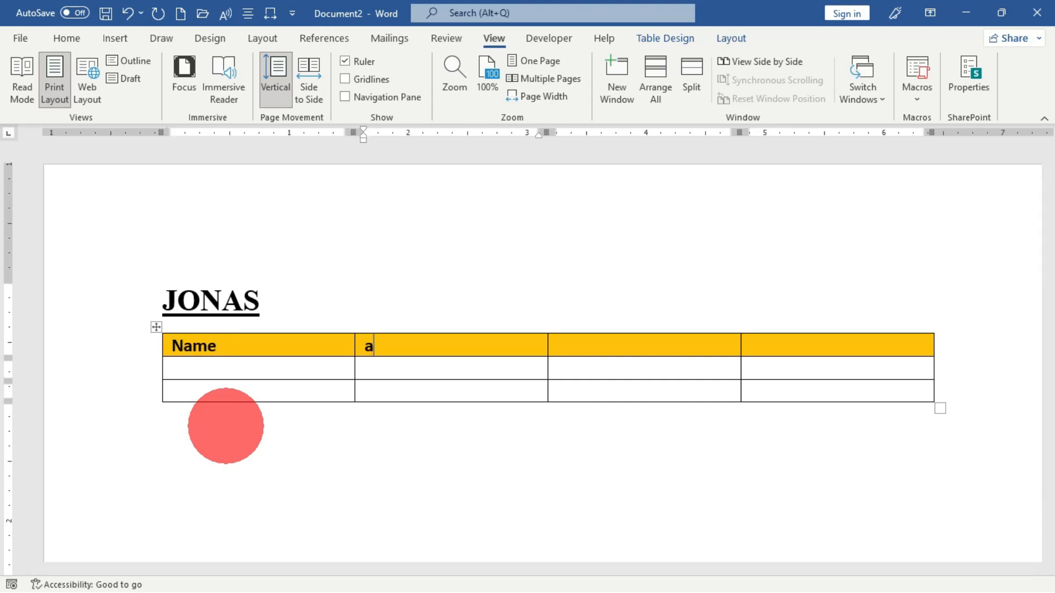
{"action": "type", "text": "ge"}
{"action": "key", "text": "Tab"}
{"action": "type", "text": "school"}
{"action": "key", "text": "Tab"}
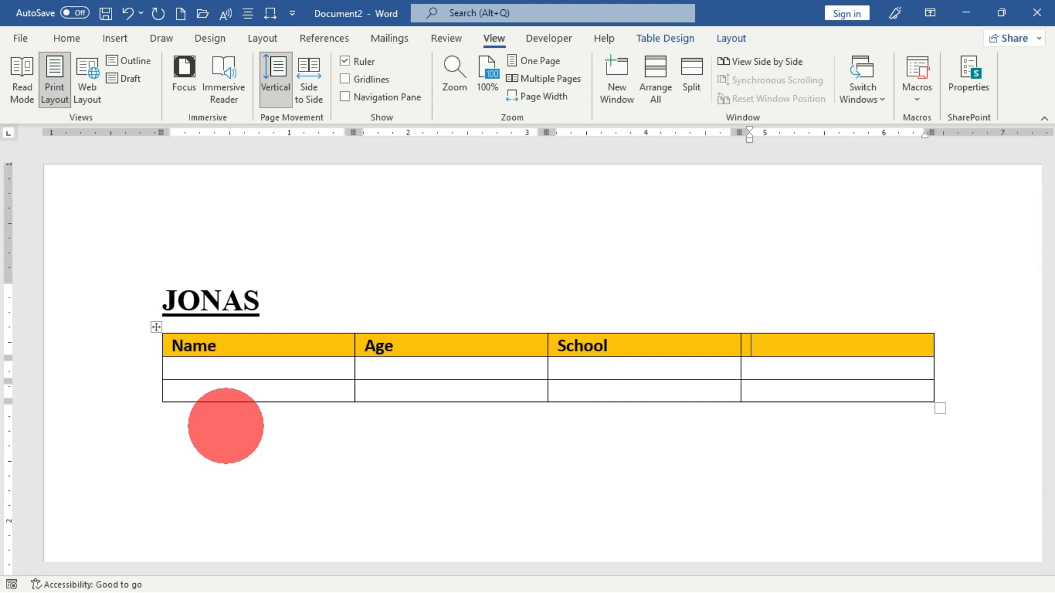
Enter Class as the fourth header and fill the first data row with the student's name, 45, Alpha Hill and Basic 3.
{"action": "type", "text": "class"}
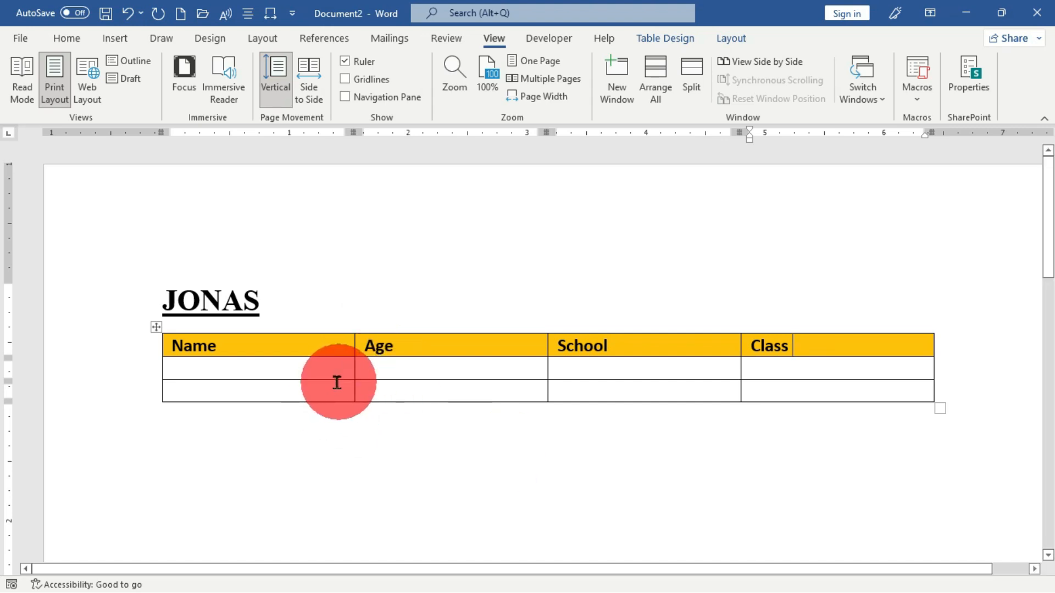
{"action": "left_click", "coordinate": [286, 374]}
{"action": "type", "text": "jjjjj"}
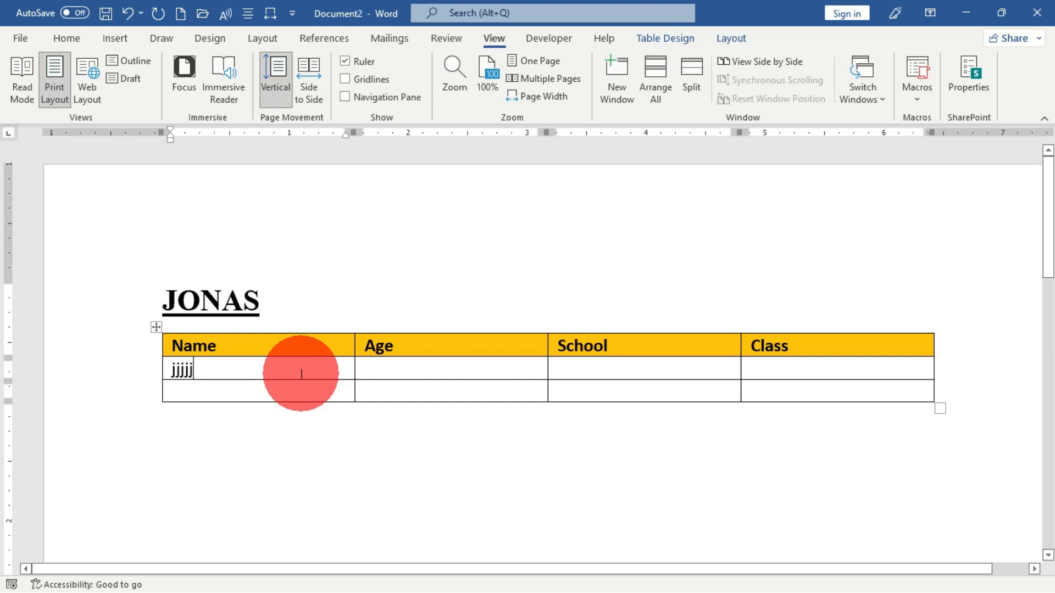
{"action": "key", "text": "BackSpace"}
{"action": "key", "text": "BackSpace"}
{"action": "key", "text": "BackSpace"}
{"action": "key", "text": "BackSpace"}
{"action": "type", "text": "jonas"}
{"action": "key", "text": "Tab"}
{"action": "type", "text": "45"}
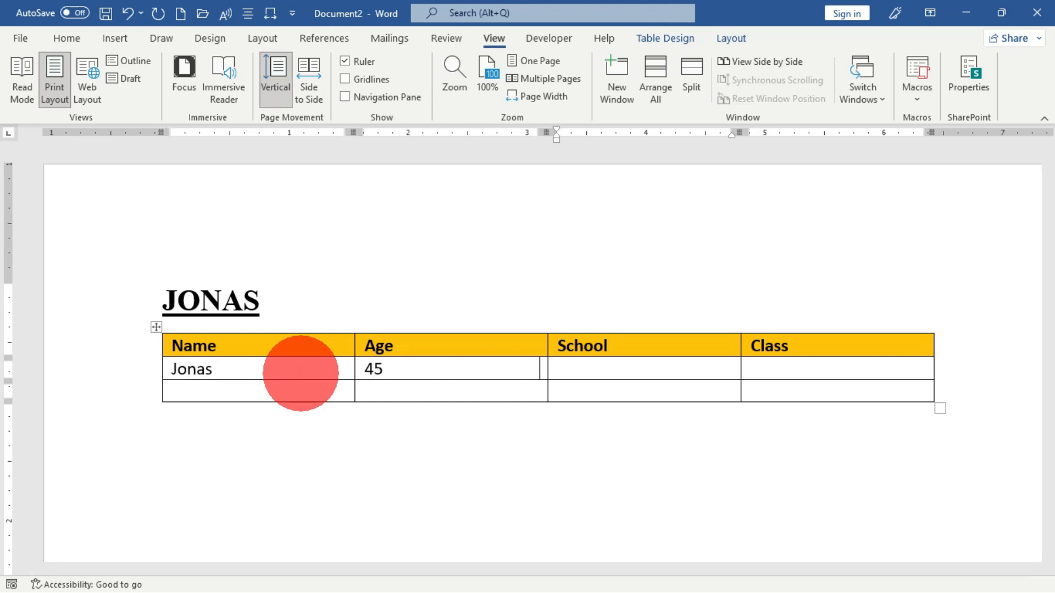
{"action": "key", "text": "Tab"}
{"action": "type", "text": "alpha Hill"}
{"action": "key", "text": "Tab"}
{"action": "type", "text": "basic"}
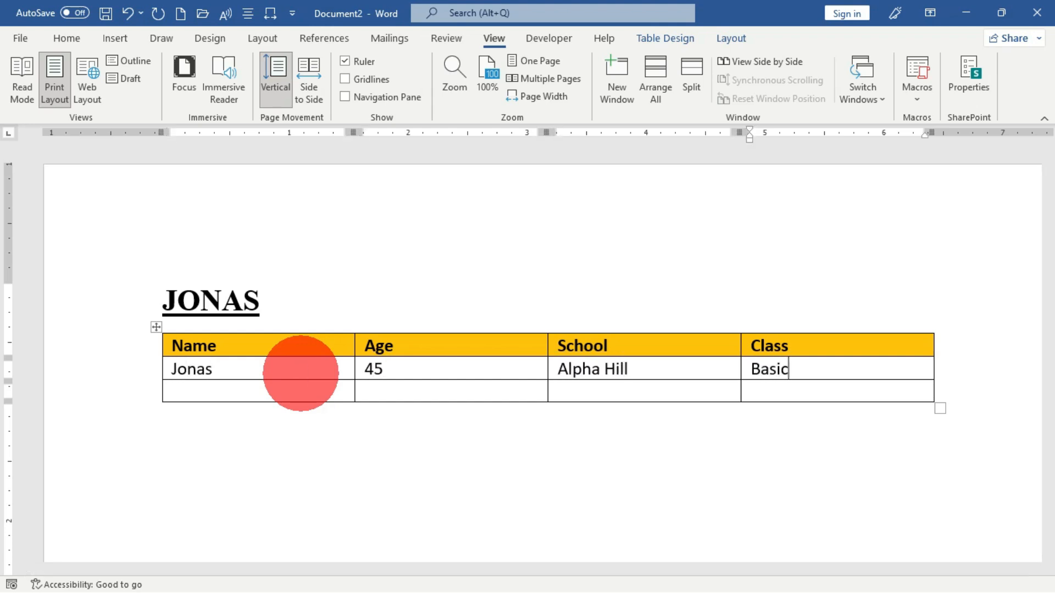
{"action": "type", "text": " 3"}
Fill the second data row with the student's name, 42, Peace Prep. and Basic 5.
{"action": "key", "text": "Tab"}
{"action": "type", "text": "James"}
{"action": "key", "text": "Tab"}
{"action": "type", "text": "42 "}
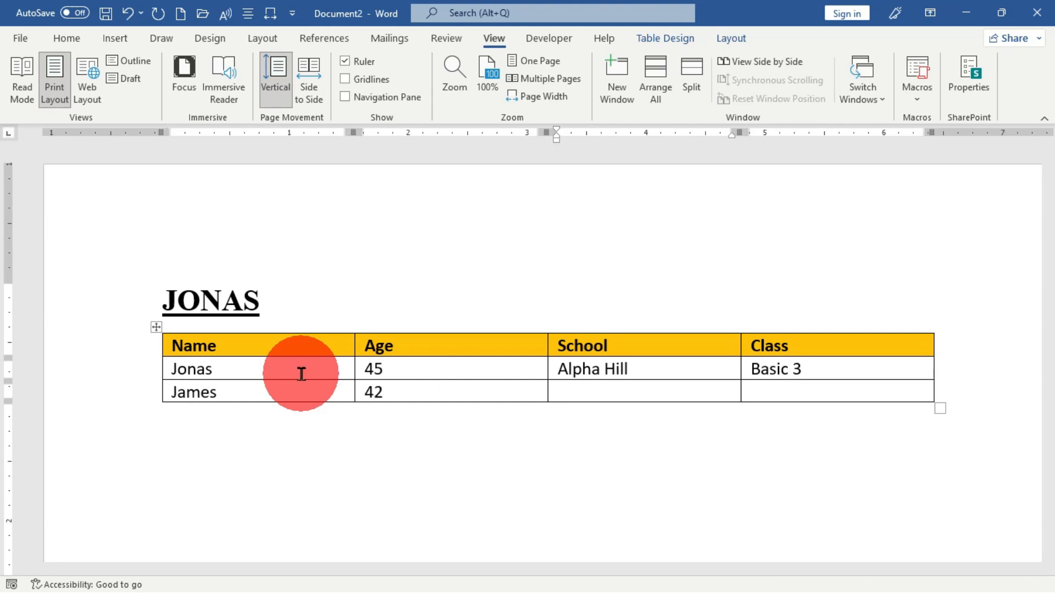
{"action": "type", "text": "Peace Prep."}
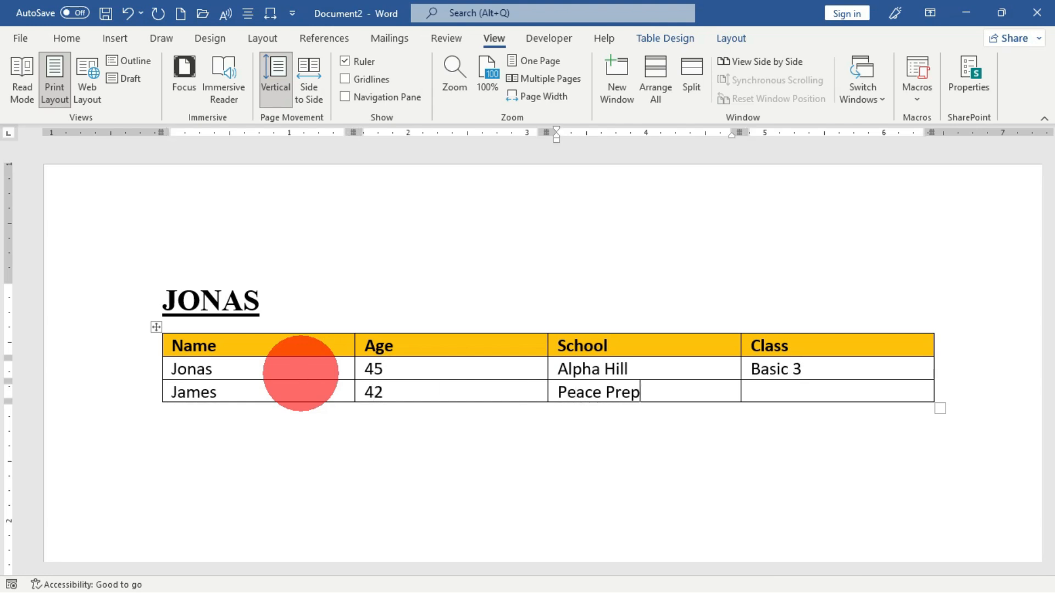
{"action": "key", "text": "Tab"}
{"action": "type", "text": "basic 5"}
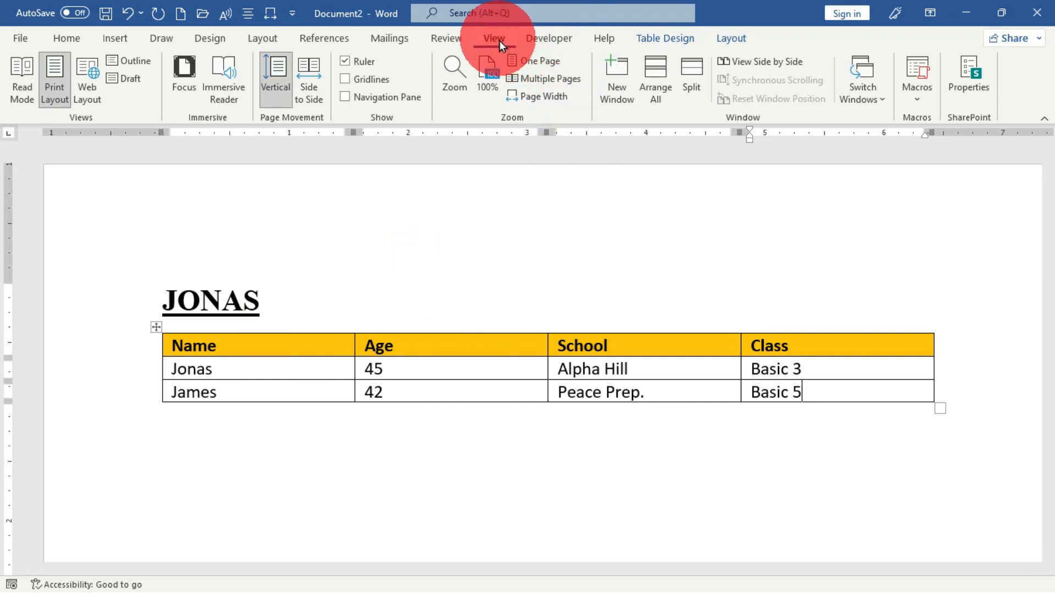
Set up a new macro recording named Logo with the description "Please insert the company logo".
{"action": "left_click", "coordinate": [914, 99]}
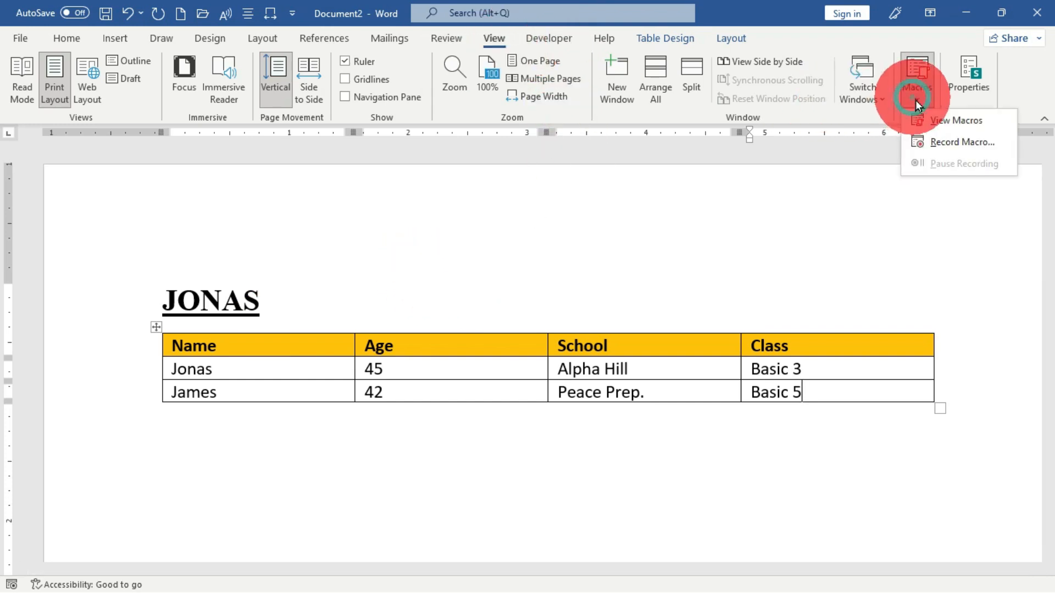
{"action": "left_click", "coordinate": [957, 142]}
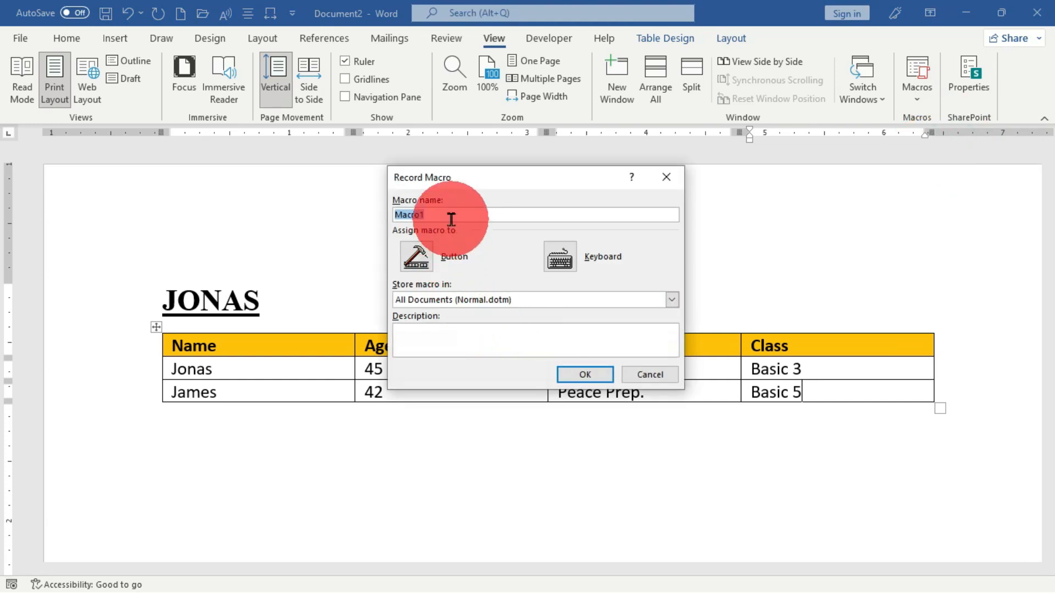
{"action": "type", "text": "Logo"}
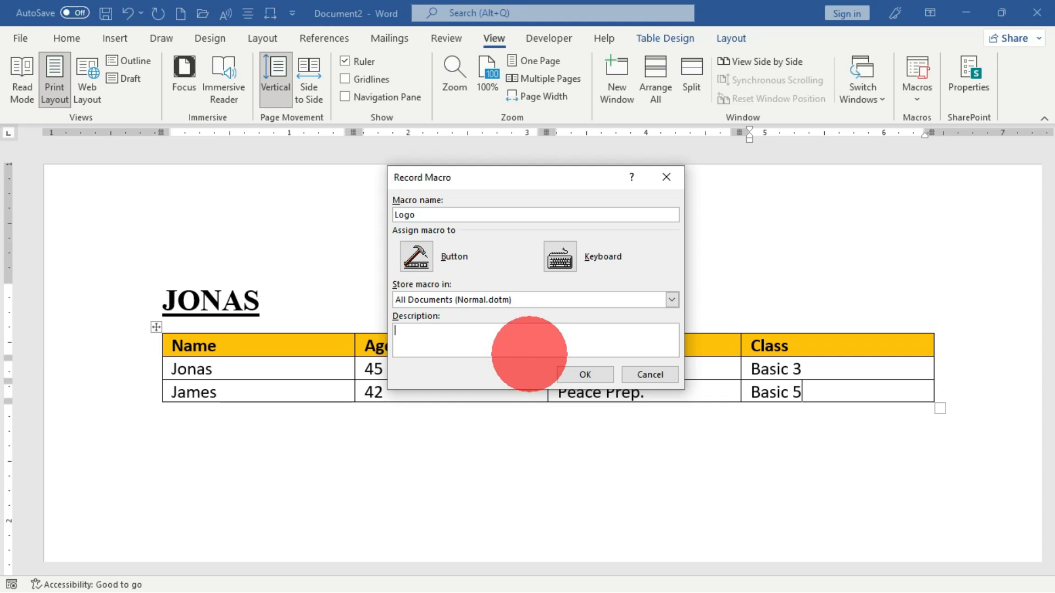
{"action": "type", "text": "Please insert the com"}
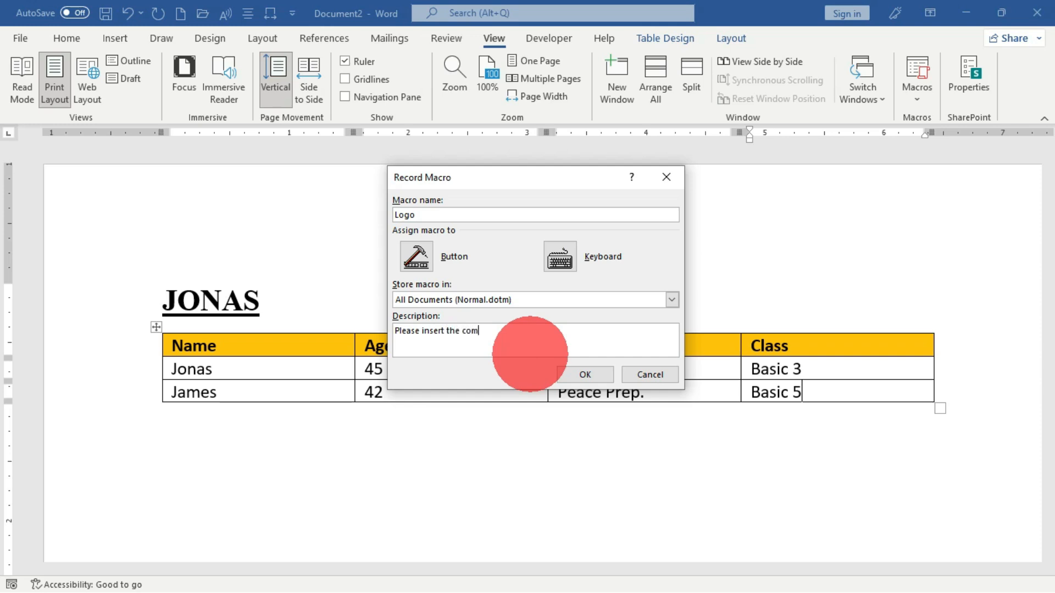
{"action": "type", "text": "pany logo"}
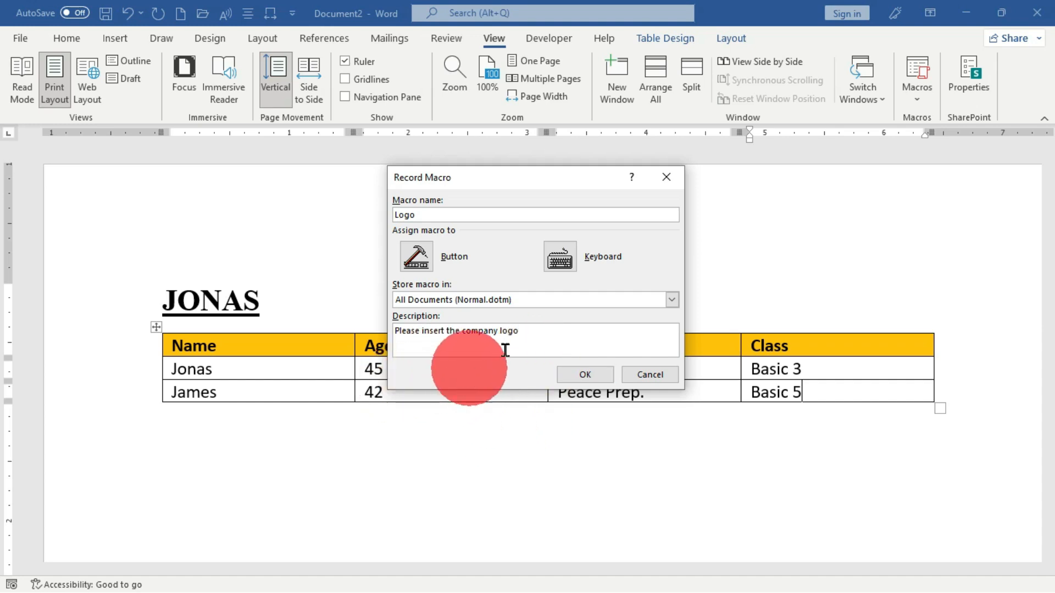
Assign the key combination Alt+Ctrl+P to the Logo macro and start recording.
{"action": "left_click", "coordinate": [596, 267]}
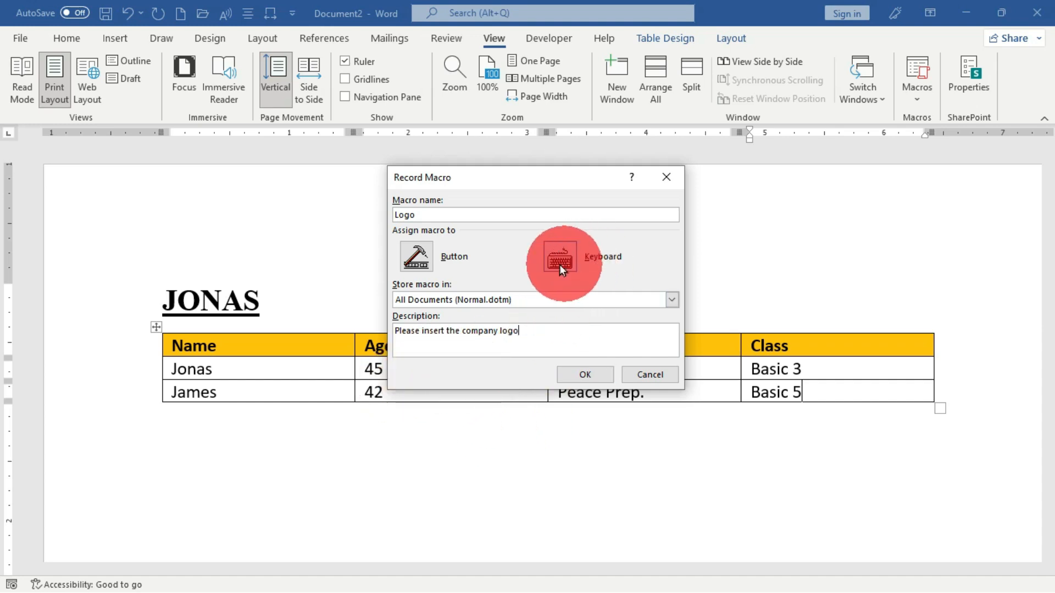
{"action": "left_click", "coordinate": [569, 269]}
{"action": "left_click", "coordinate": [542, 276]}
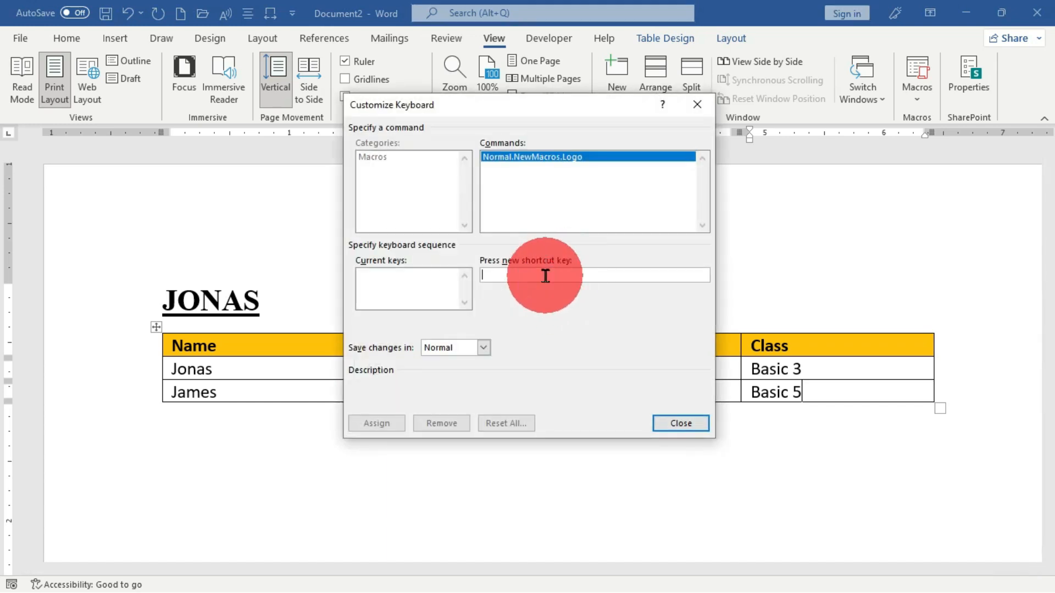
{"action": "key", "text": "ctrl+alt+p"}
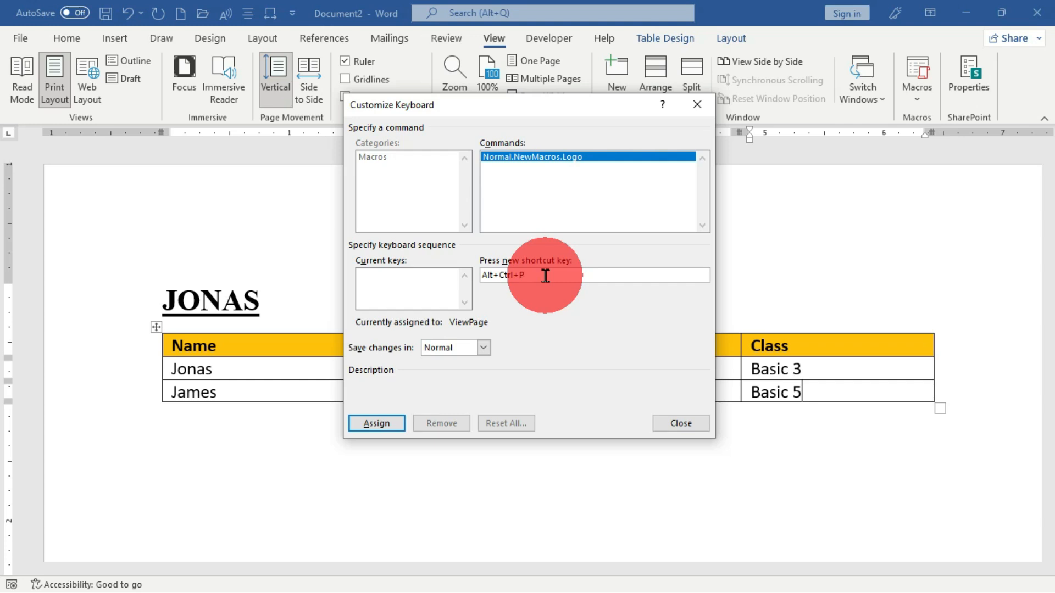
{"action": "left_click", "coordinate": [379, 420]}
{"action": "left_click", "coordinate": [673, 424]}
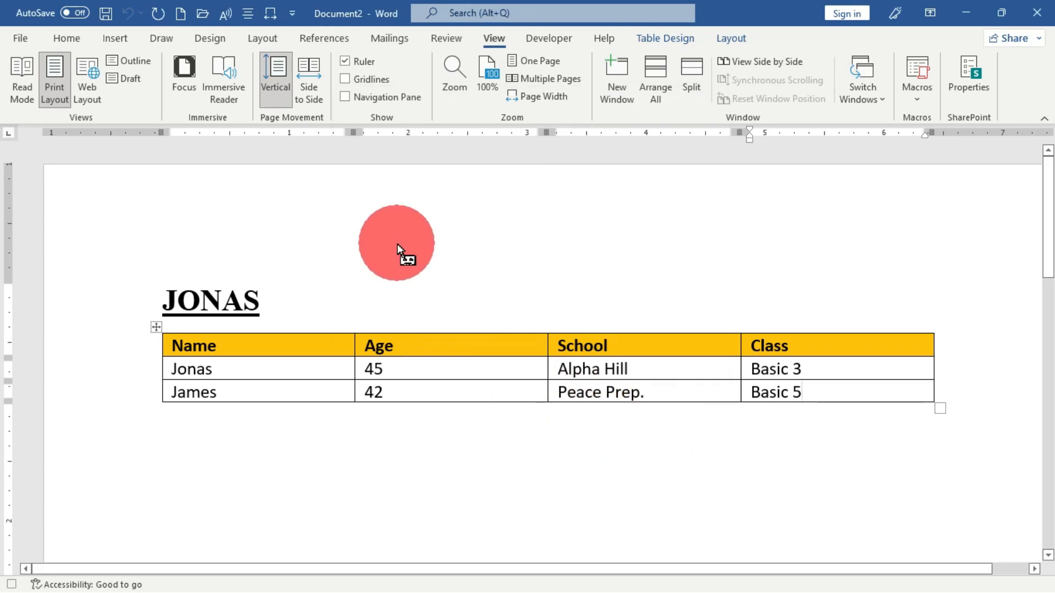
Insert the BTC Logo picture from the Desktop folder into the document while the macro records.
{"action": "left_click", "coordinate": [120, 40]}
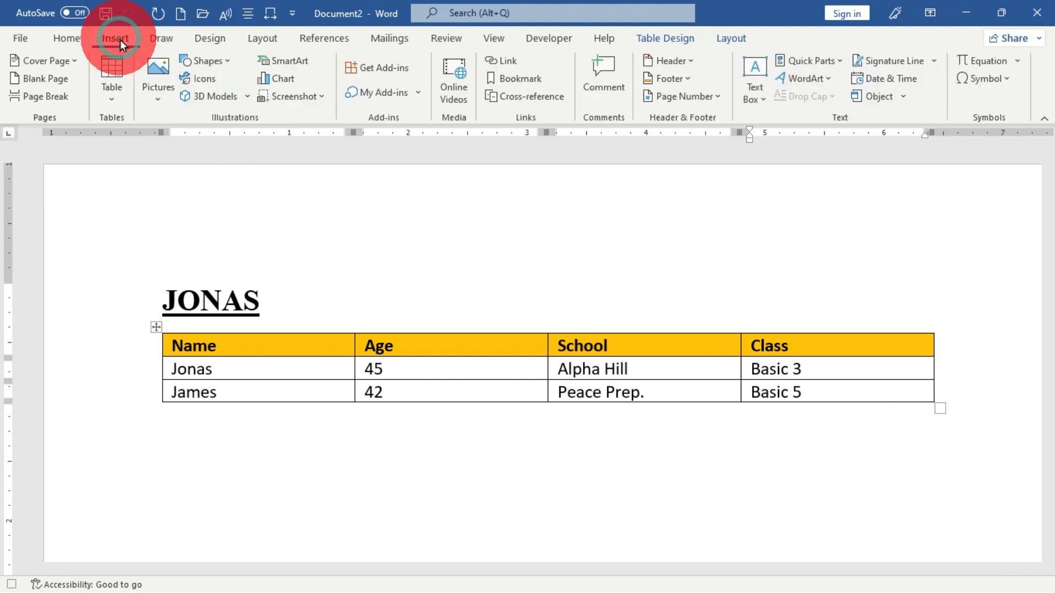
{"action": "left_click", "coordinate": [156, 95]}
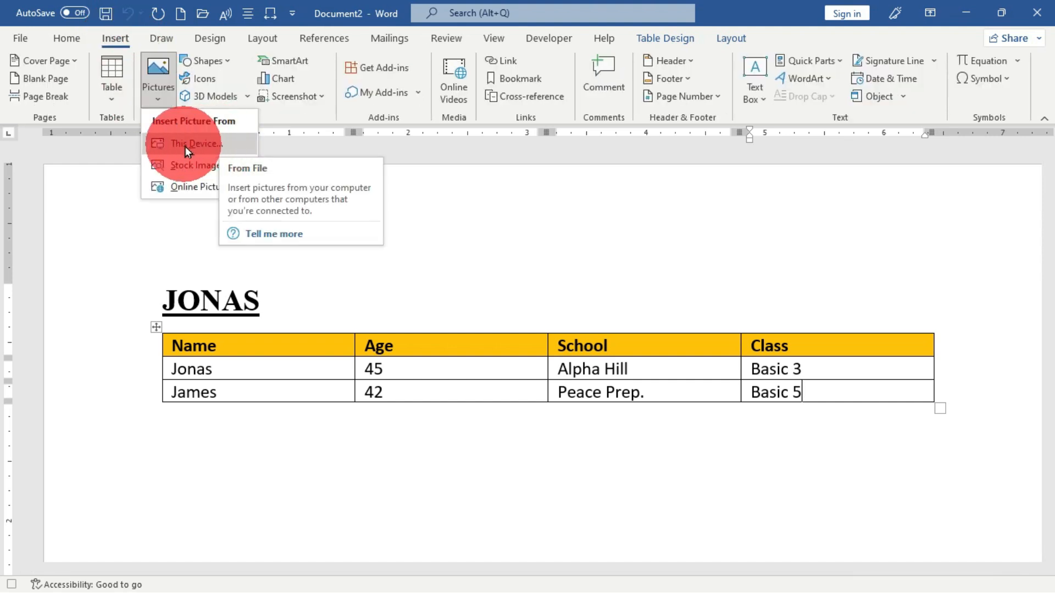
{"action": "left_click", "coordinate": [226, 145]}
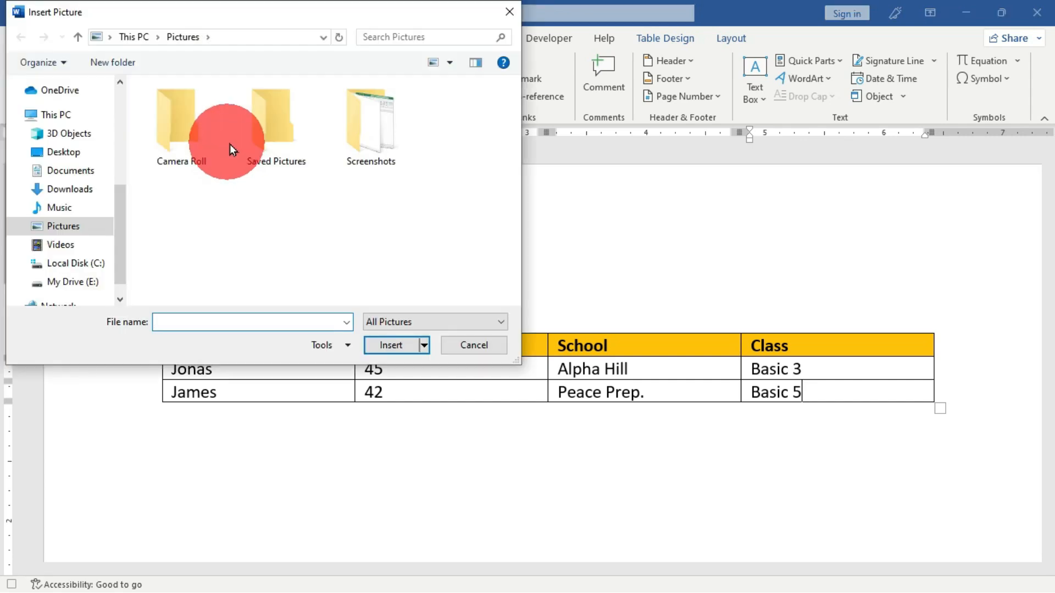
{"action": "left_click", "coordinate": [64, 154]}
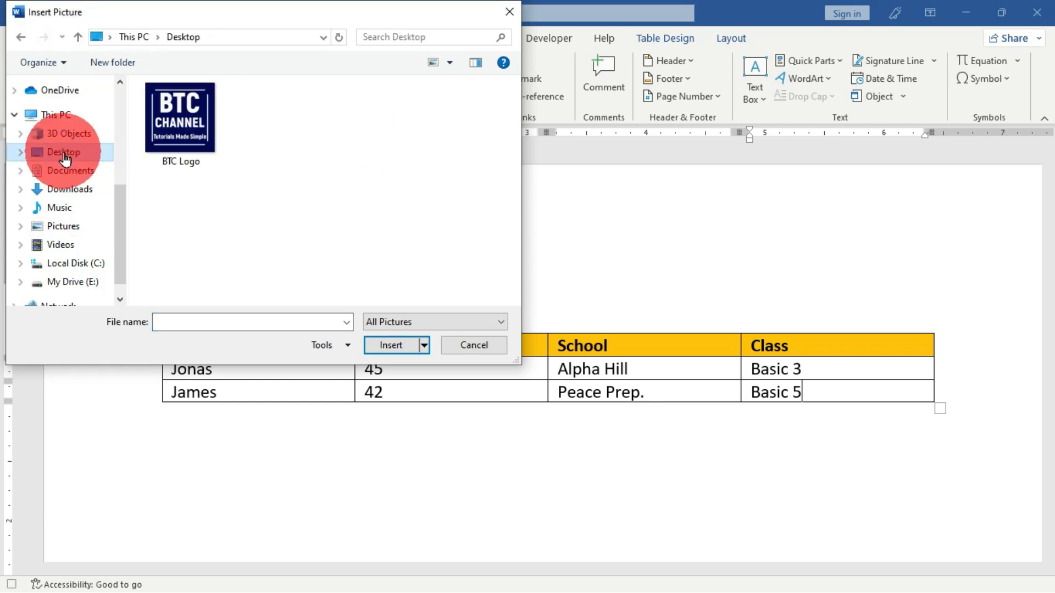
{"action": "left_click", "coordinate": [180, 117]}
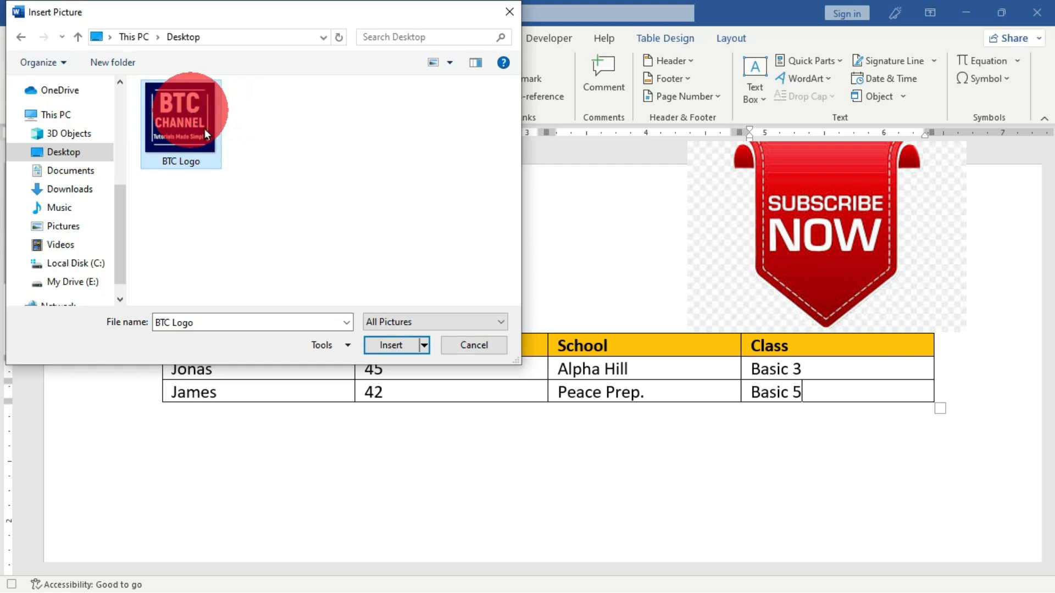
{"action": "left_click", "coordinate": [384, 349]}
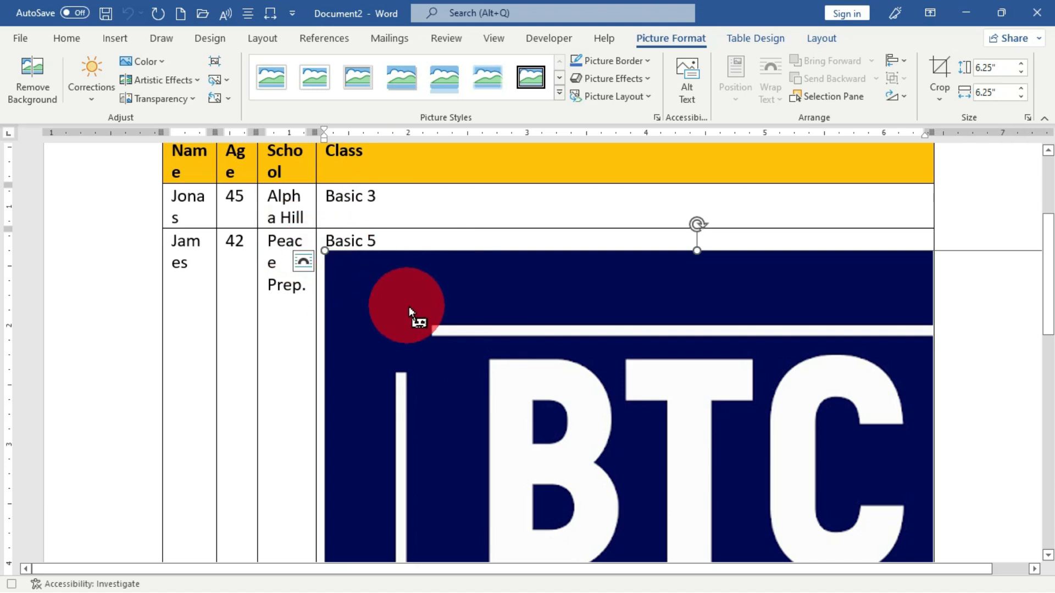
{"action": "scroll", "coordinate": [414, 305], "scroll_direction": "down", "scroll_amount": 1}
{"action": "scroll", "coordinate": [416, 308], "scroll_direction": "down", "scroll_amount": 5}
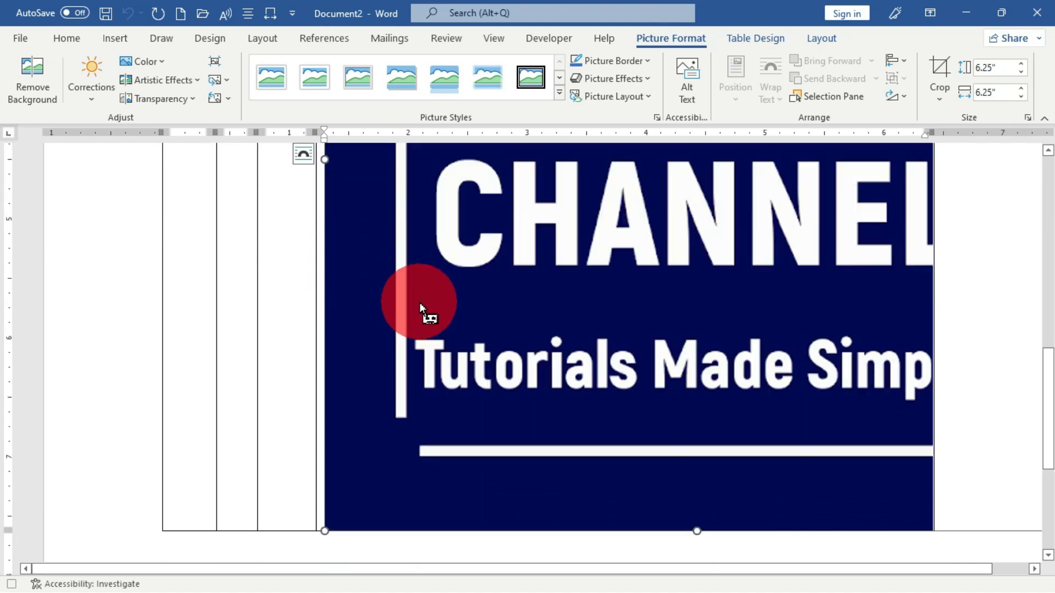
{"action": "scroll", "coordinate": [420, 304], "scroll_direction": "up", "scroll_amount": 1}
{"action": "scroll", "coordinate": [420, 302], "scroll_direction": "up", "scroll_amount": 1}
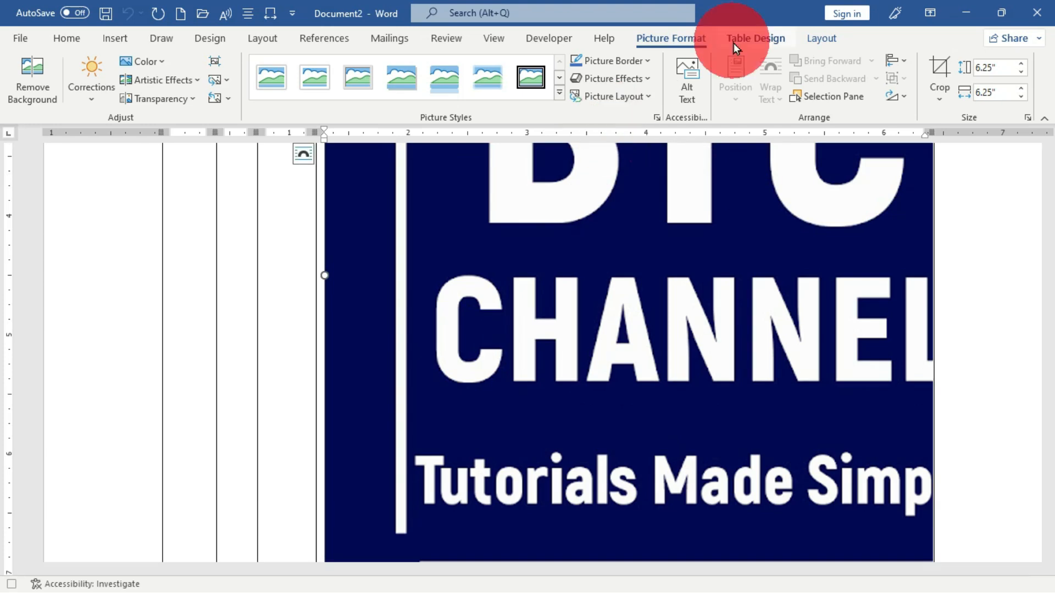
Stop recording the Logo macro.
{"action": "left_click", "coordinate": [501, 41]}
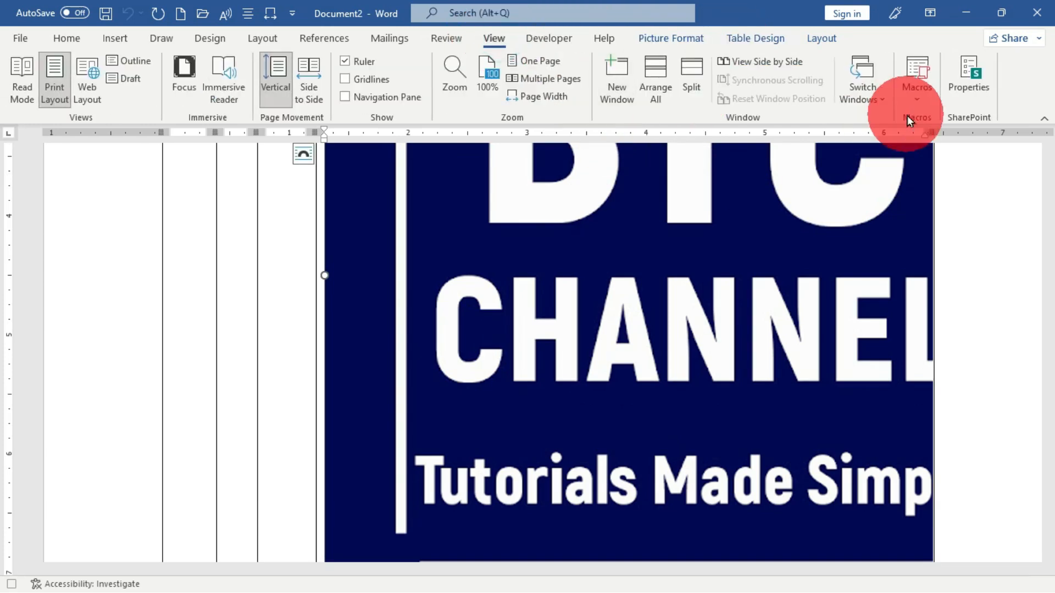
{"action": "left_click", "coordinate": [919, 100]}
{"action": "left_click", "coordinate": [960, 141]}
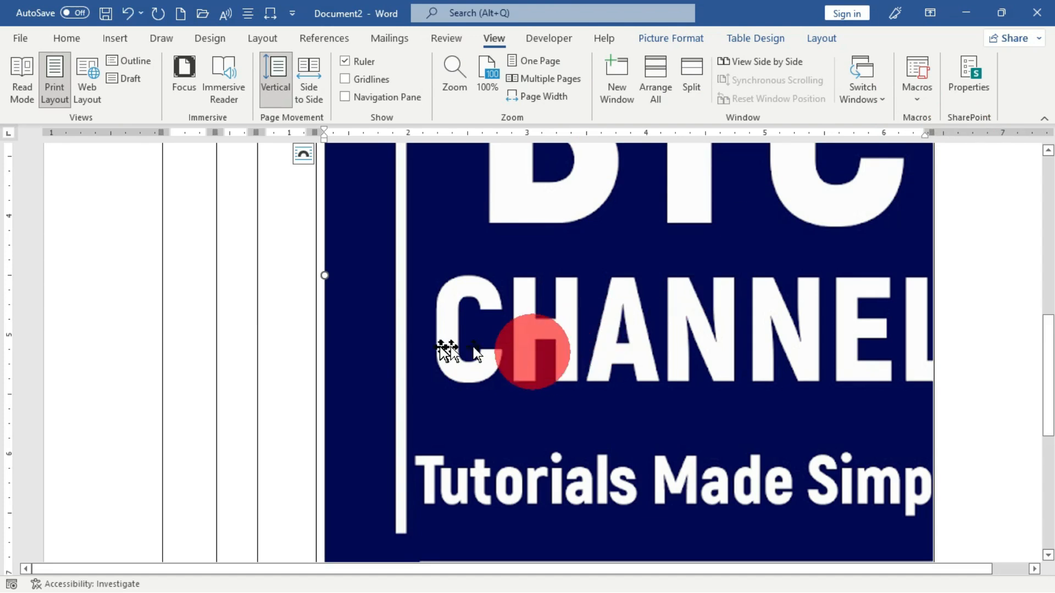
{"action": "scroll", "coordinate": [439, 344], "scroll_direction": "up", "scroll_amount": 8}
{"action": "scroll", "coordinate": [439, 342], "scroll_direction": "down", "scroll_amount": 4}
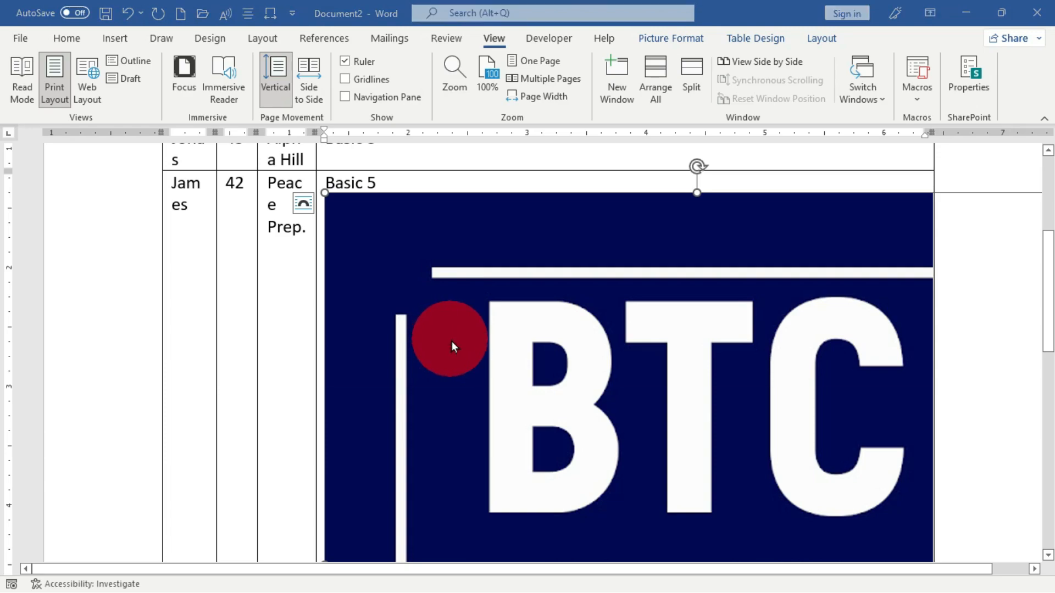
Switch to Document1 and run the Logo macro in the empty space below the last paragraph.
{"action": "key", "text": "alt+Tab"}
{"action": "scroll", "coordinate": [451, 343], "scroll_direction": "down", "scroll_amount": 10}
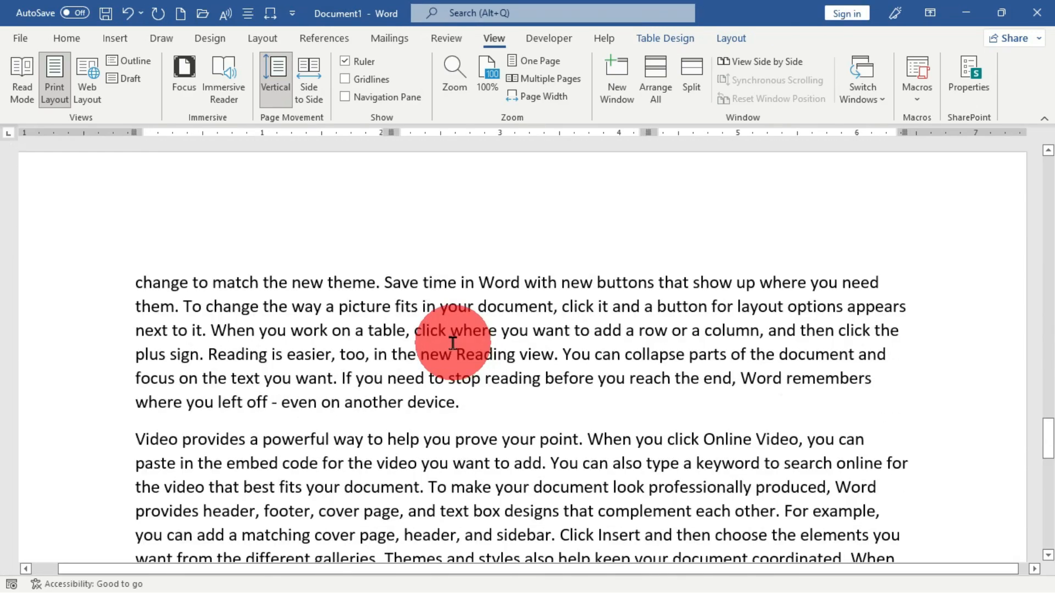
{"action": "scroll", "coordinate": [456, 307], "scroll_direction": "down", "scroll_amount": 3}
{"action": "left_click", "coordinate": [302, 250]}
{"action": "scroll", "coordinate": [329, 286], "scroll_direction": "up", "scroll_amount": 4}
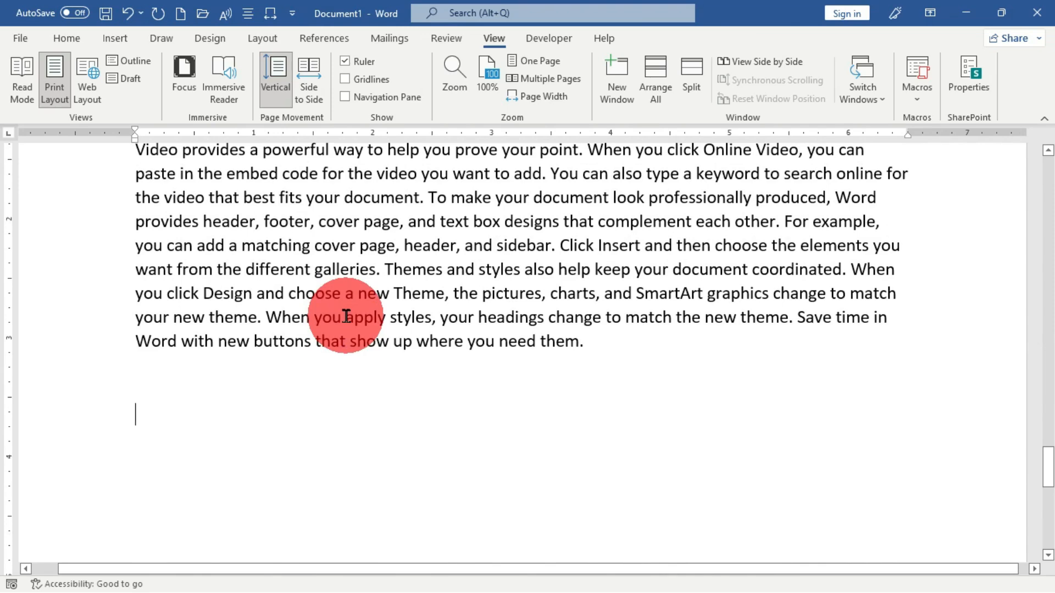
{"action": "key", "text": "ctrl+v"}
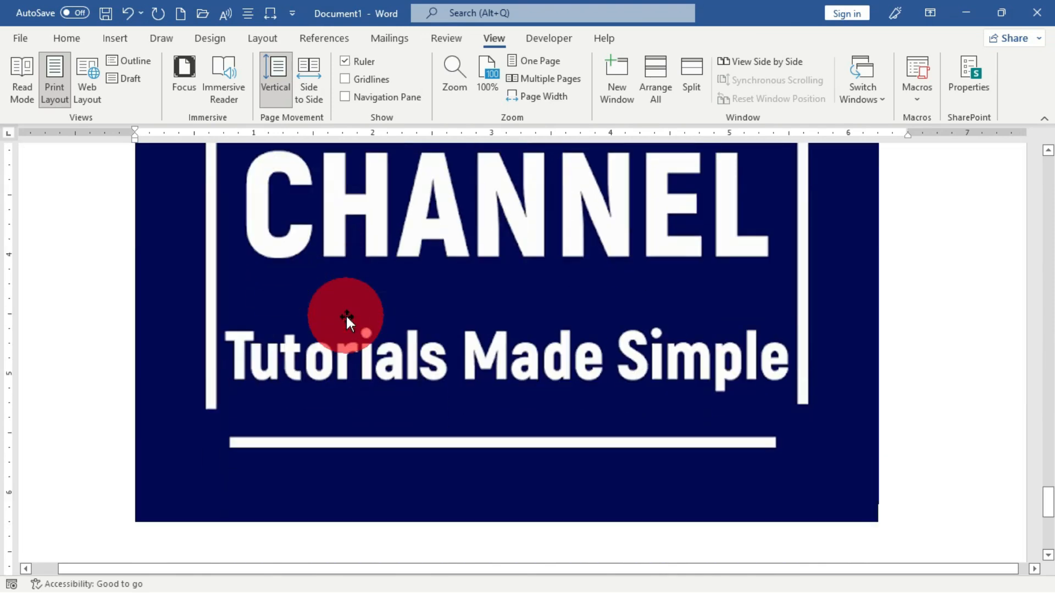
{"action": "scroll", "coordinate": [500, 363], "scroll_direction": "up", "scroll_amount": 10}
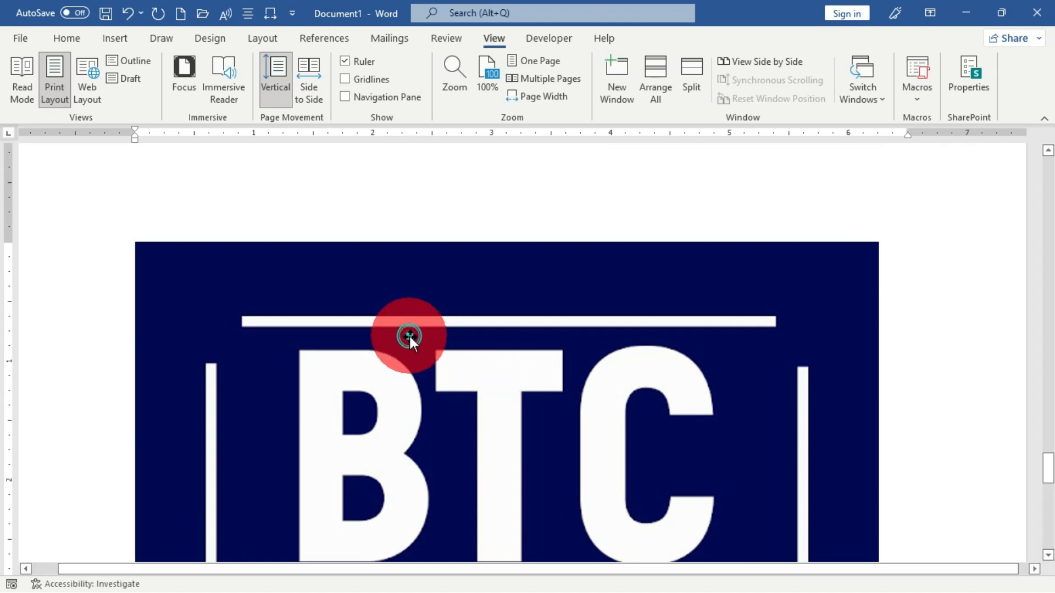
Shrink the inserted logo proportionally to about 1.8 inches wide.
{"action": "left_click", "coordinate": [328, 333]}
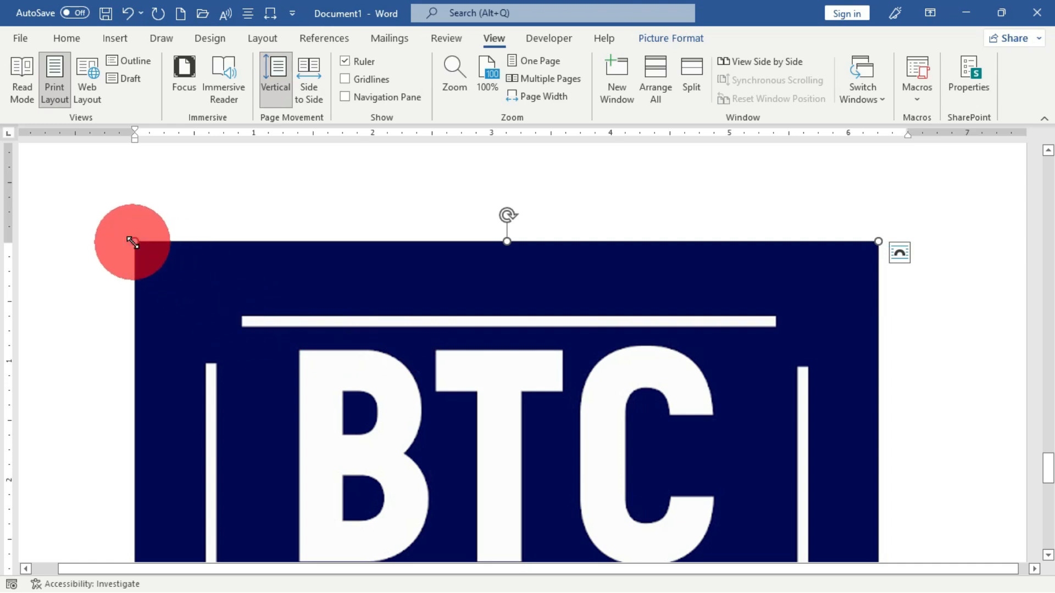
{"action": "left_click_drag", "start_coordinate": [132, 241], "coordinate": [581, 564]}
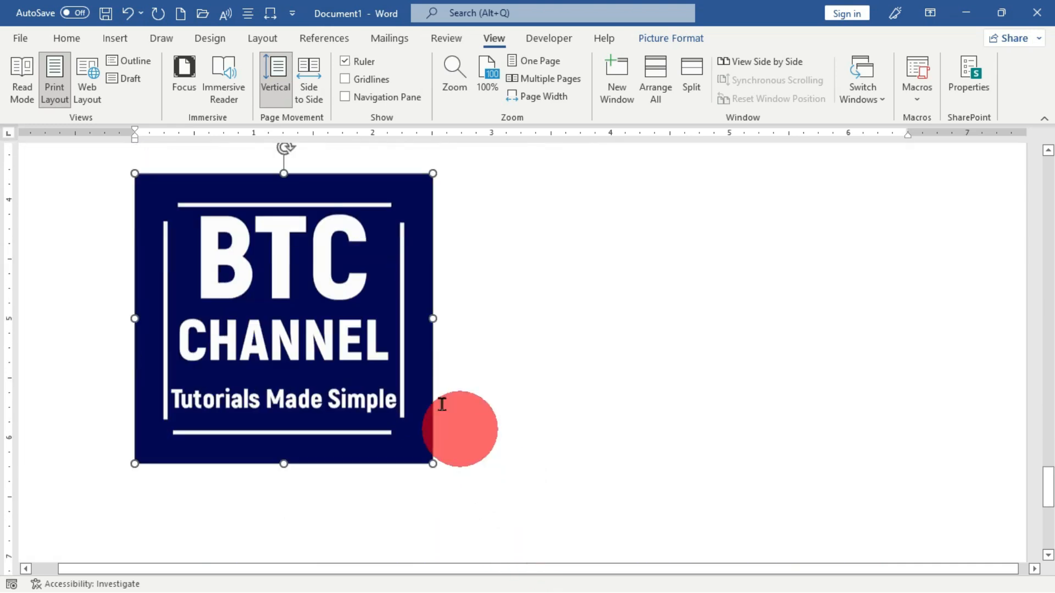
{"action": "left_click_drag", "start_coordinate": [435, 436], "coordinate": [345, 352]}
Set the logo's text wrapping to In Front of Text.
{"action": "left_click_drag", "start_coordinate": [248, 252], "coordinate": [387, 236]}
{"action": "left_click", "coordinate": [253, 227]}
{"action": "left_click", "coordinate": [364, 156]}
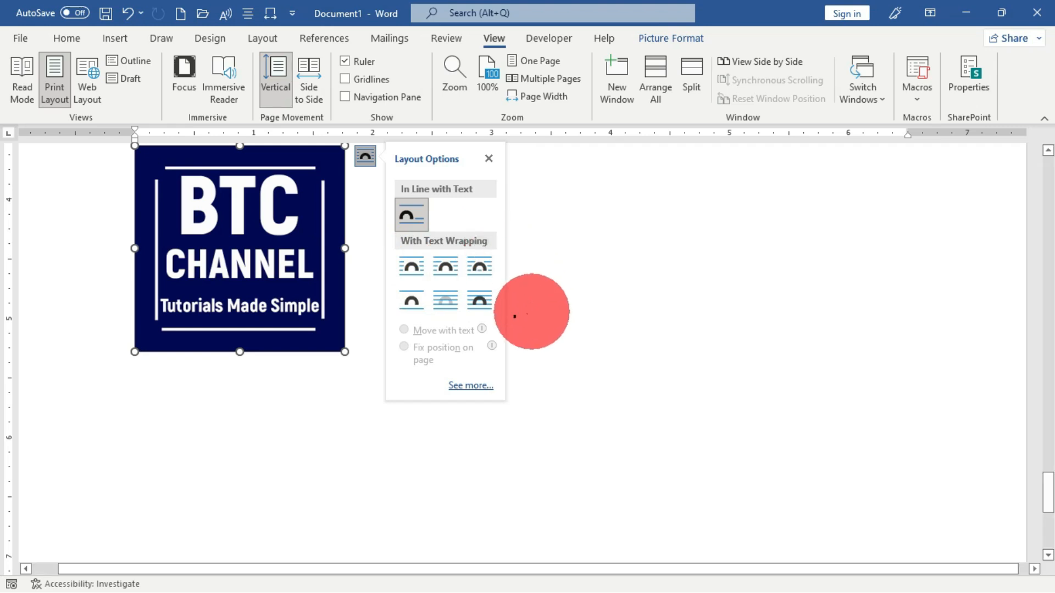
{"action": "left_click", "coordinate": [479, 308]}
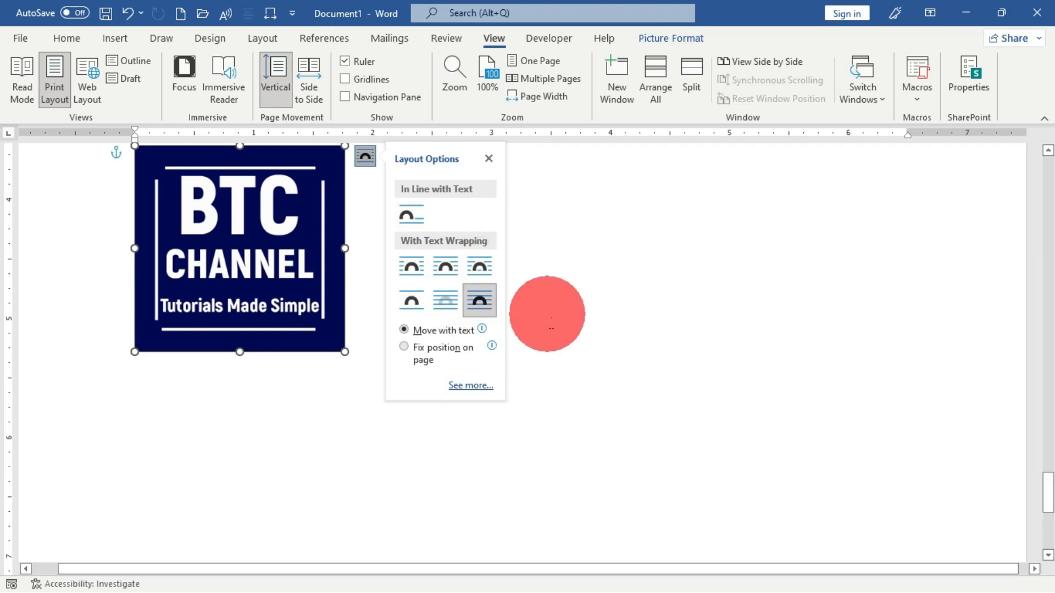
Move the logo into the middle of the page, up against the last line of the closing paragraph.
{"action": "left_click", "coordinate": [550, 322]}
{"action": "left_click", "coordinate": [240, 259]}
{"action": "left_click_drag", "start_coordinate": [390, 306], "coordinate": [485, 307]}
{"action": "scroll", "coordinate": [337, 320], "scroll_direction": "up", "scroll_amount": 3}
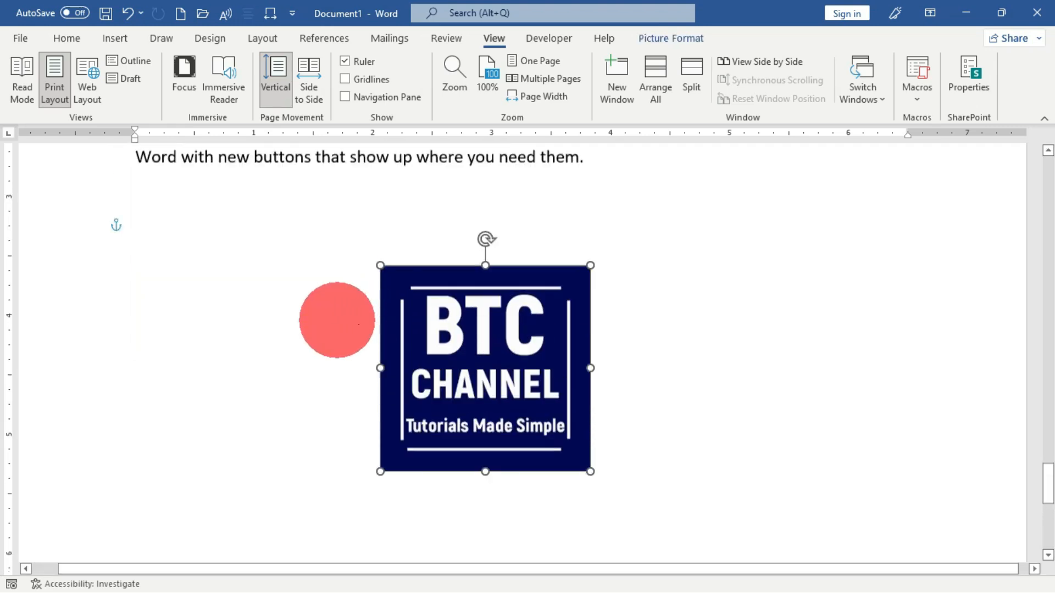
{"action": "left_click_drag", "start_coordinate": [461, 428], "coordinate": [467, 309]}
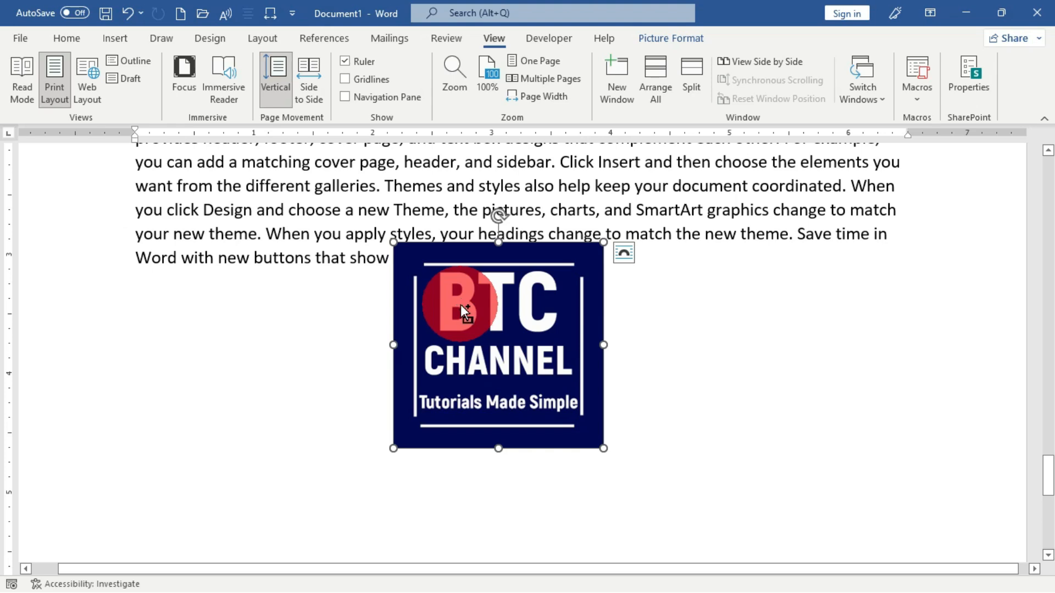
Cut the resized logo from Document1, switch to Document2 and delete the oversized logo from the table's last cell.
{"action": "key", "text": "Delete"}
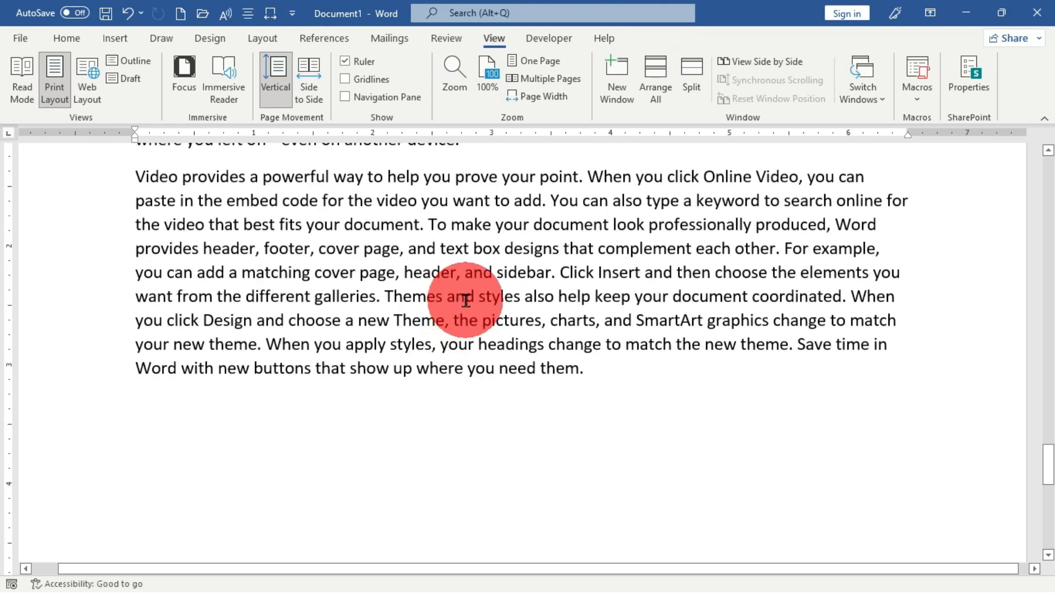
{"action": "key", "text": "alt+Tab"}
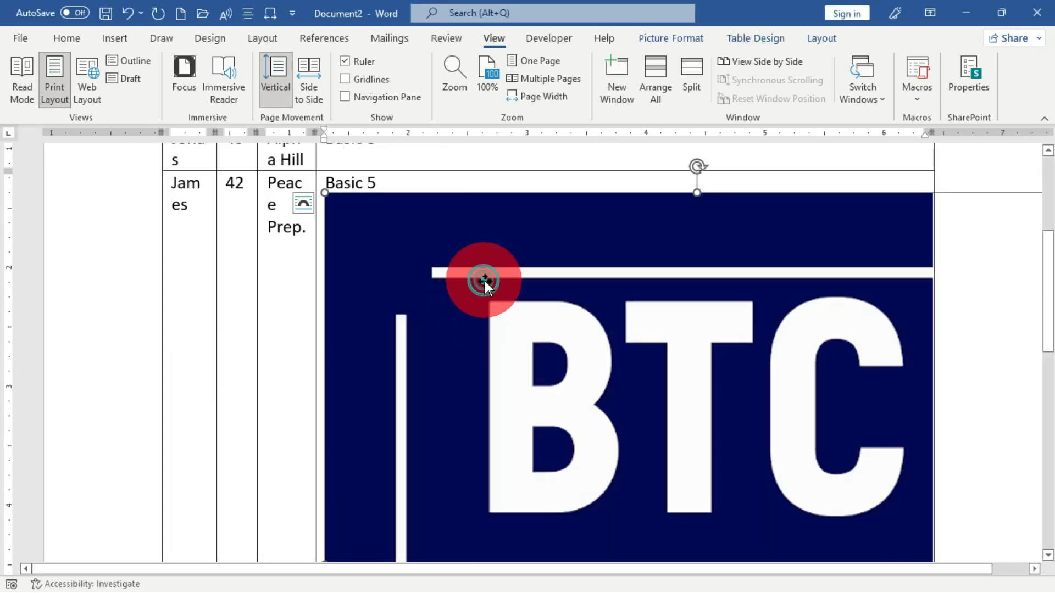
{"action": "key", "text": "Delete"}
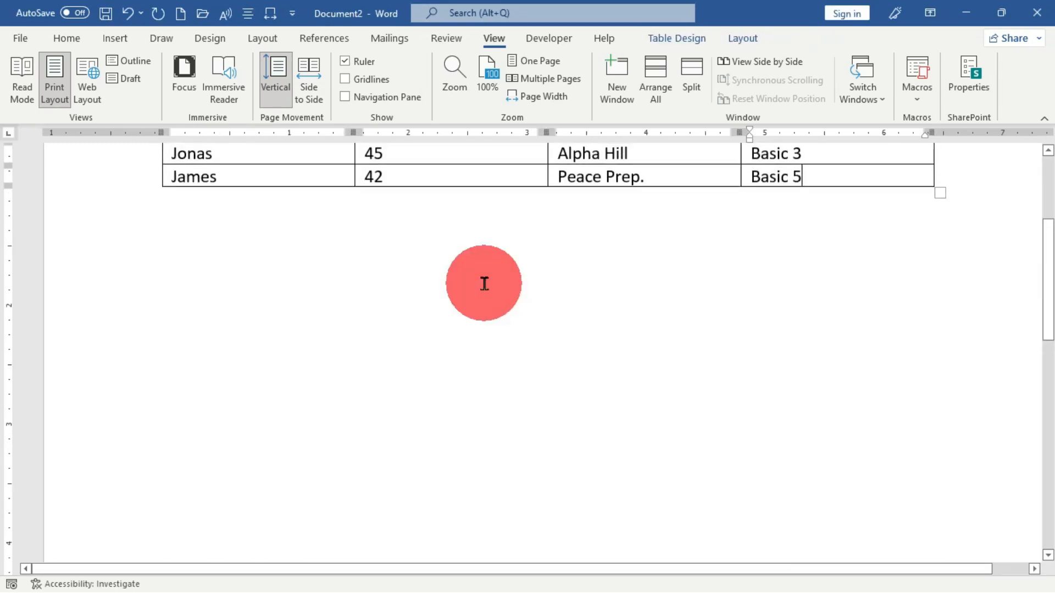
Insert a blank line above the heading in Document2 and paste the cut logo there.
{"action": "scroll", "coordinate": [353, 295], "scroll_direction": "up", "scroll_amount": 4}
{"action": "left_click", "coordinate": [173, 264]}
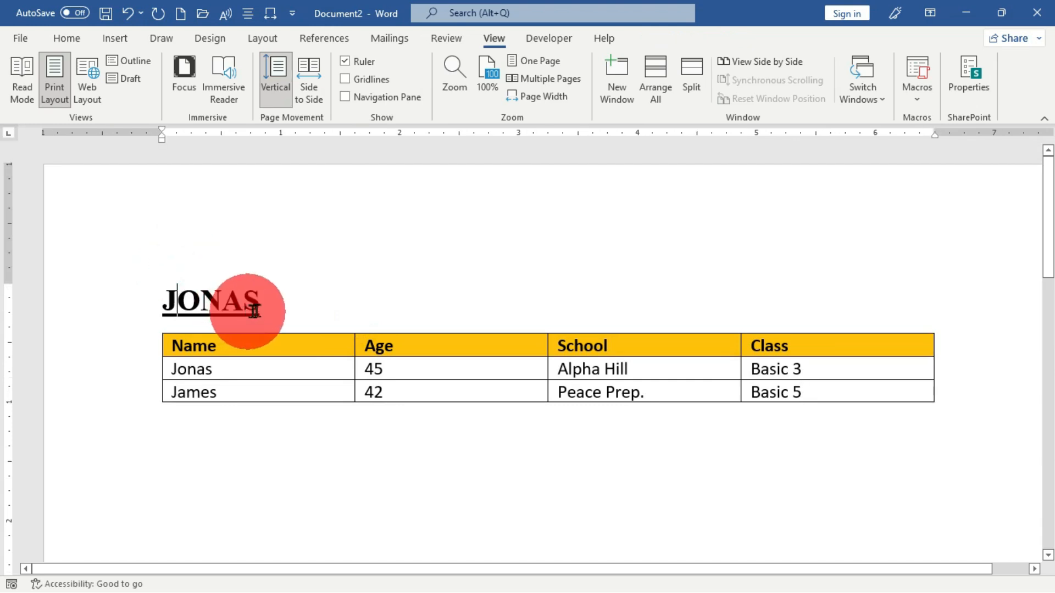
{"action": "key", "text": "Left"}
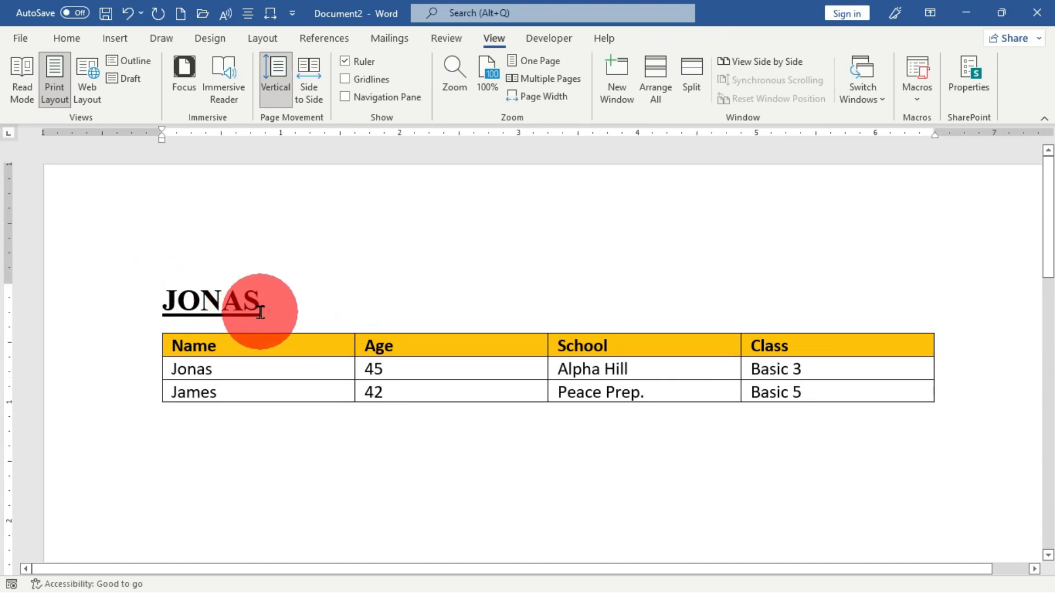
{"action": "key", "text": "Return"}
{"action": "left_click", "coordinate": [262, 310]}
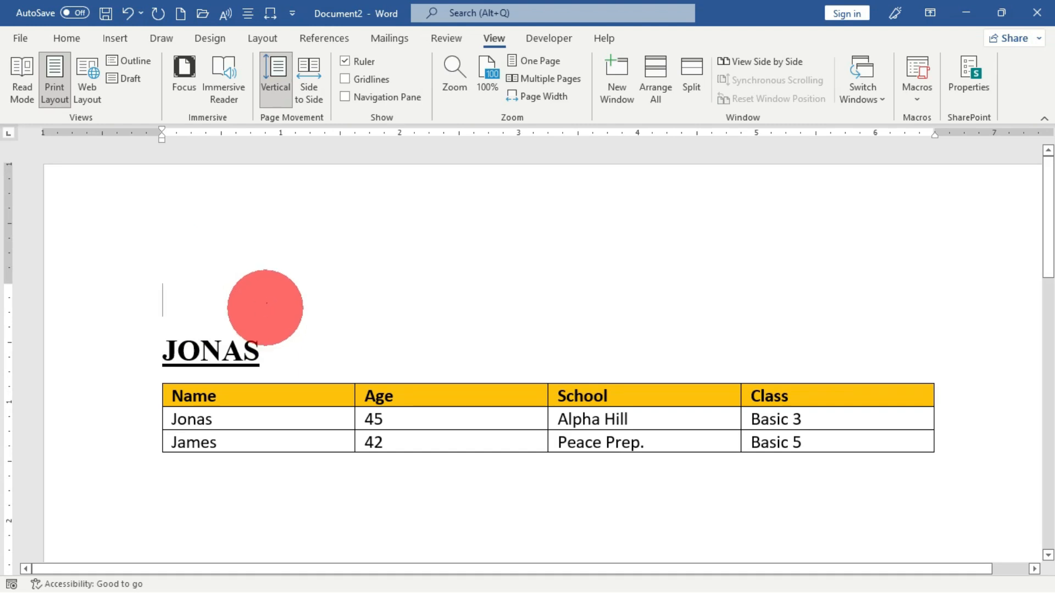
{"action": "key", "text": "ctrl+v"}
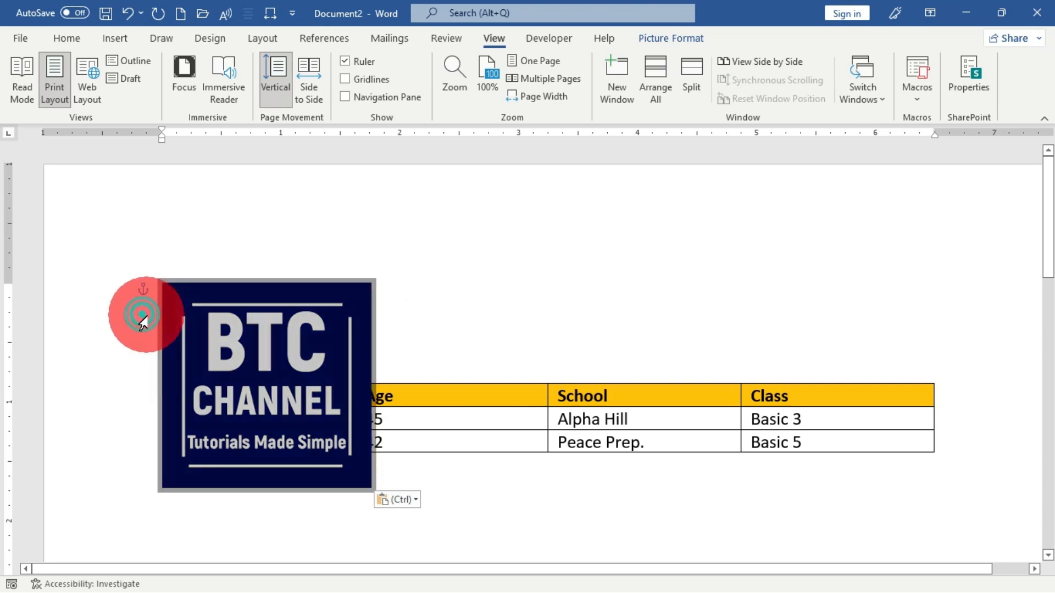
Insert three blank lines between the heading and the table.
{"action": "left_click", "coordinate": [411, 338]}
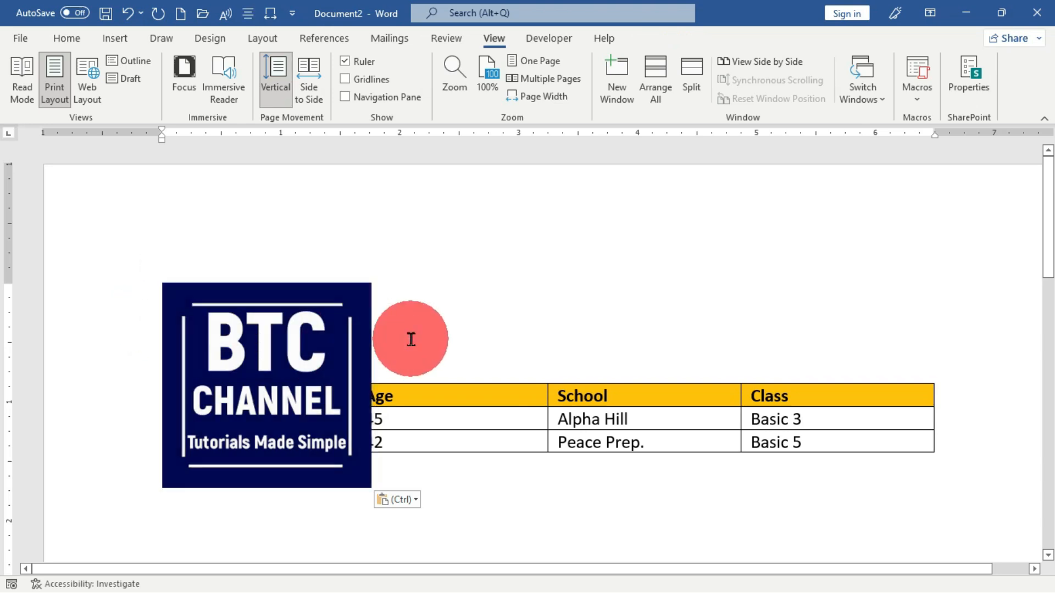
{"action": "key", "text": "Return"}
{"action": "key", "text": "Return"}
{"action": "key", "text": "Return"}
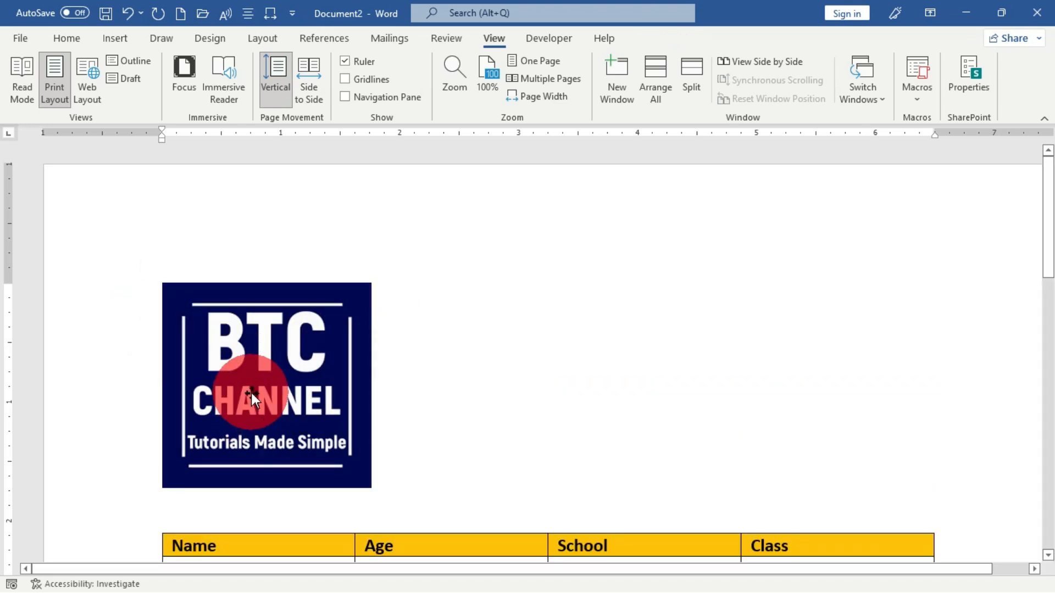
Move the logo aside to uncover the heading and insert three blank lines above the heading.
{"action": "left_click_drag", "start_coordinate": [247, 386], "coordinate": [423, 386]}
{"action": "left_click", "coordinate": [171, 353]}
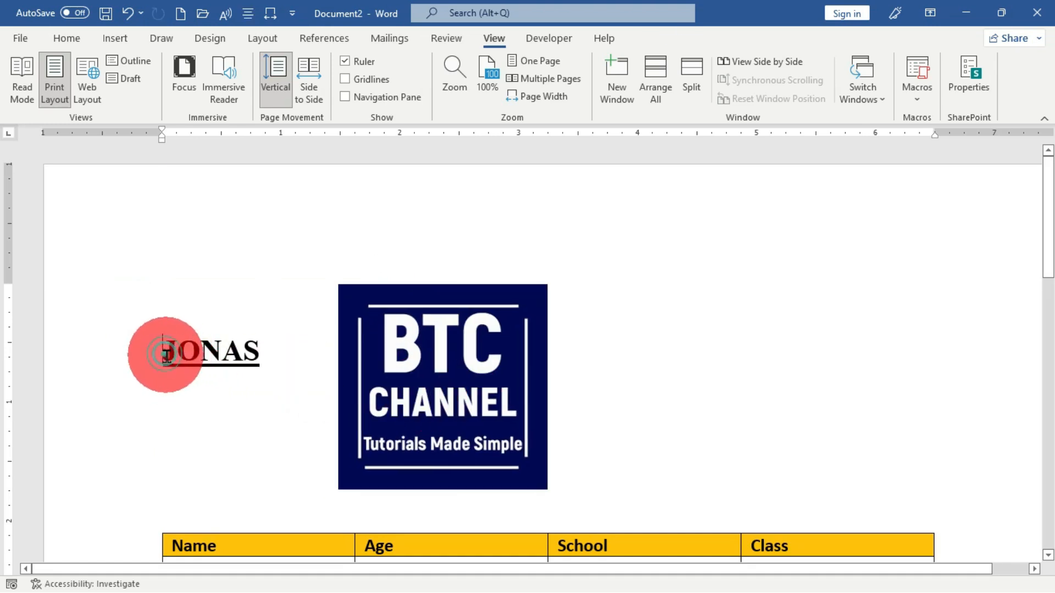
{"action": "key", "text": "Return"}
{"action": "key", "text": "Return"}
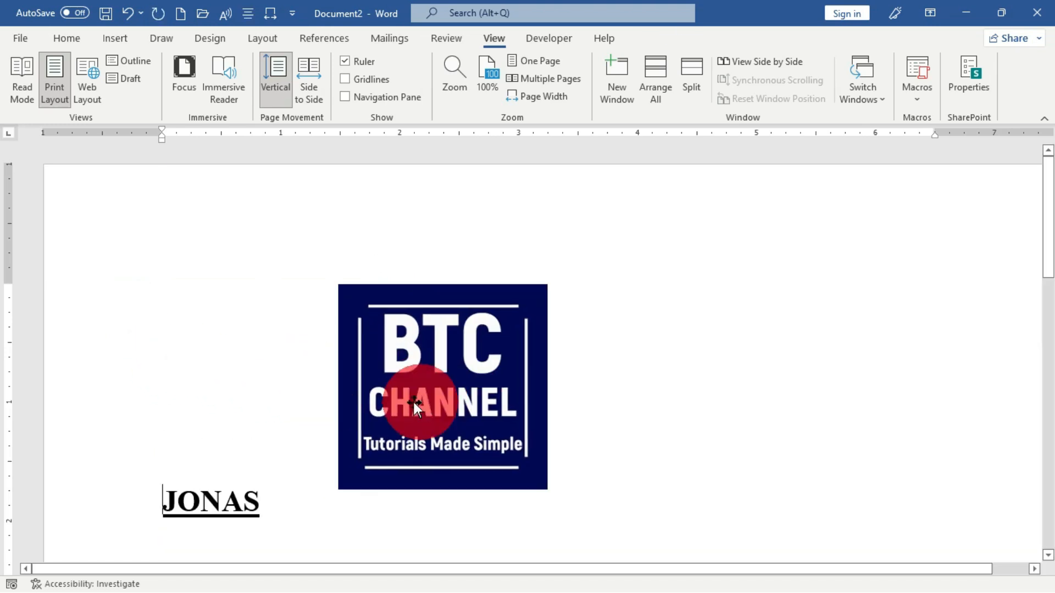
Move the logo back above the heading and shrink it proportionally to about 1.3 inches wide.
{"action": "left_click_drag", "start_coordinate": [424, 397], "coordinate": [215, 392]}
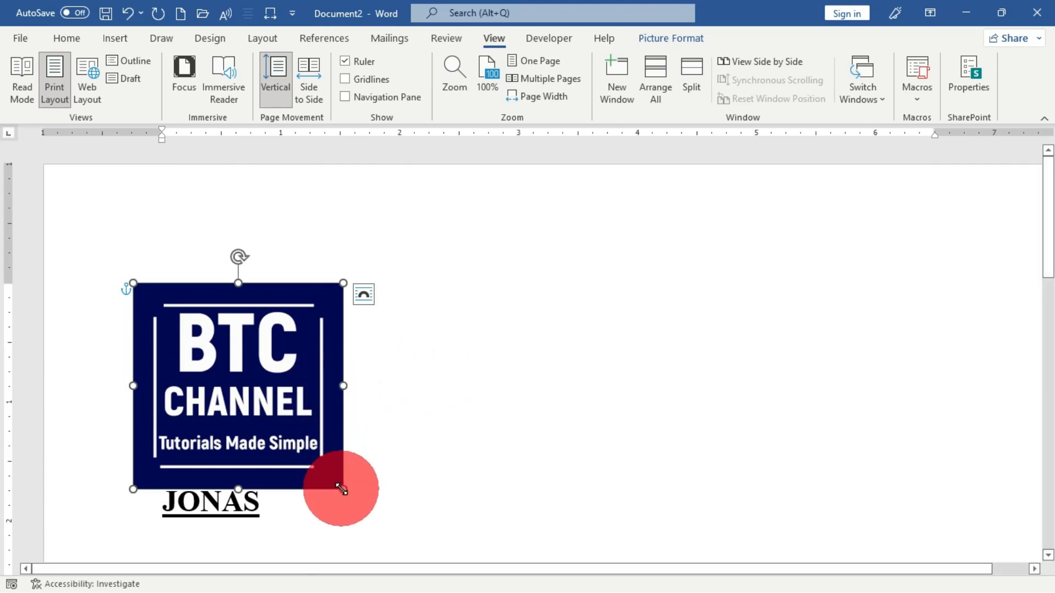
{"action": "left_click_drag", "start_coordinate": [341, 489], "coordinate": [283, 432]}
Remove the blank lines between the heading and the table.
{"action": "scroll", "coordinate": [347, 439], "scroll_direction": "down", "scroll_amount": 4}
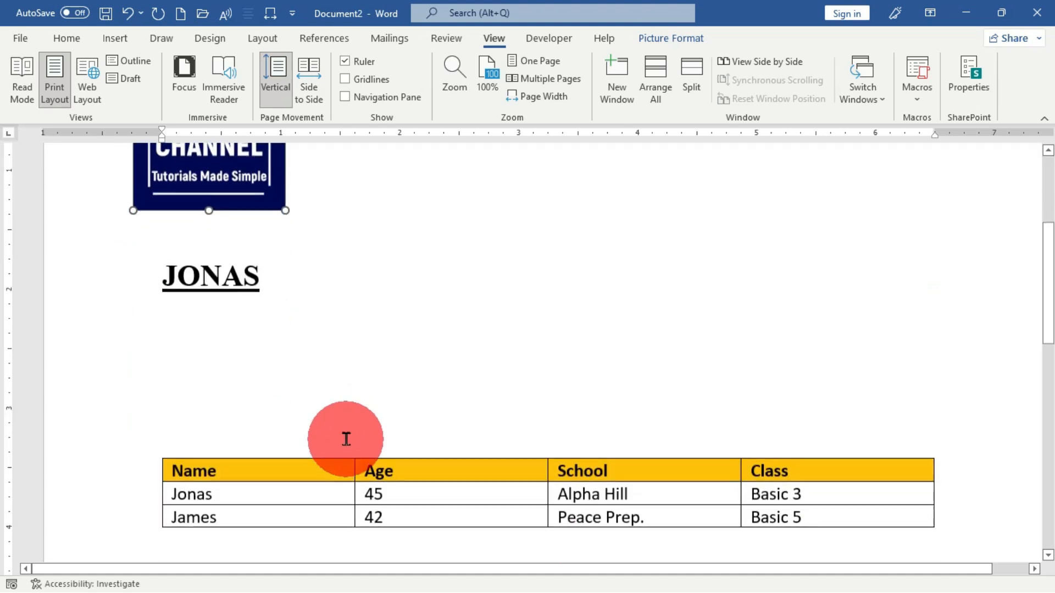
{"action": "left_click", "coordinate": [257, 377]}
{"action": "scroll", "coordinate": [260, 377], "scroll_direction": "down", "scroll_amount": 1}
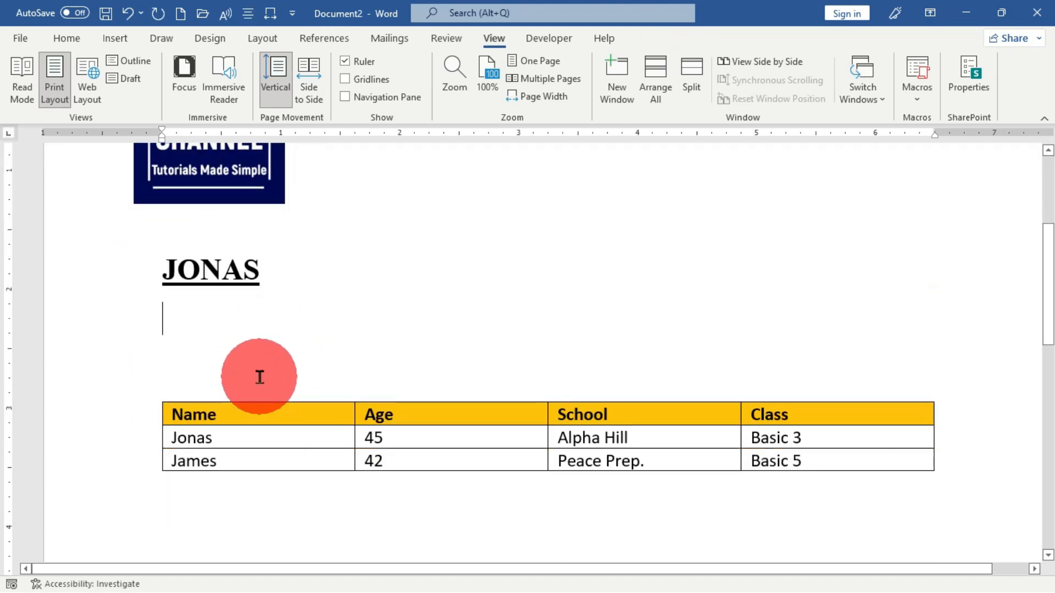
{"action": "key", "text": "BackSpace"}
{"action": "key", "text": "Delete"}
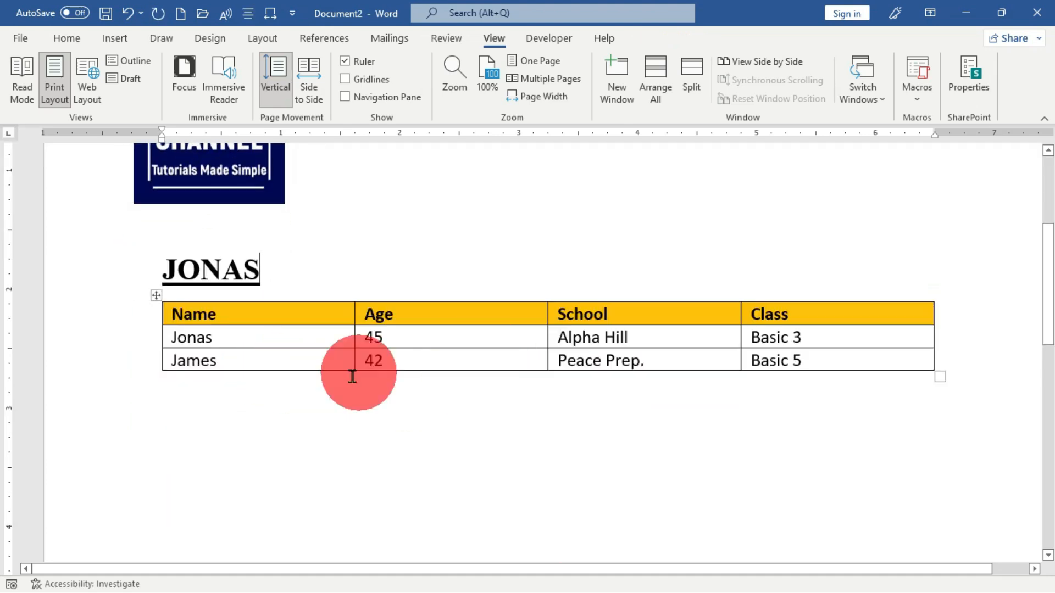
Shift the logo over so its left edge lines up with the heading's left margin.
{"action": "scroll", "coordinate": [352, 376], "scroll_direction": "up", "scroll_amount": 4}
{"action": "left_click", "coordinate": [225, 367]}
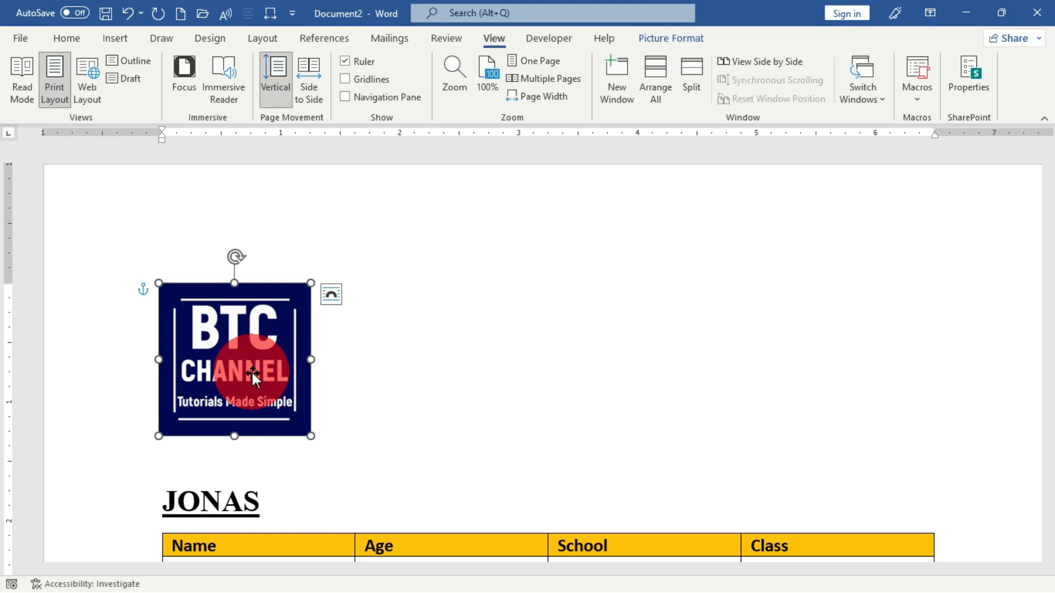
Open the keyboard shortcut customization from the ribbon settings in Word Options.
{"action": "left_click", "coordinate": [21, 39]}
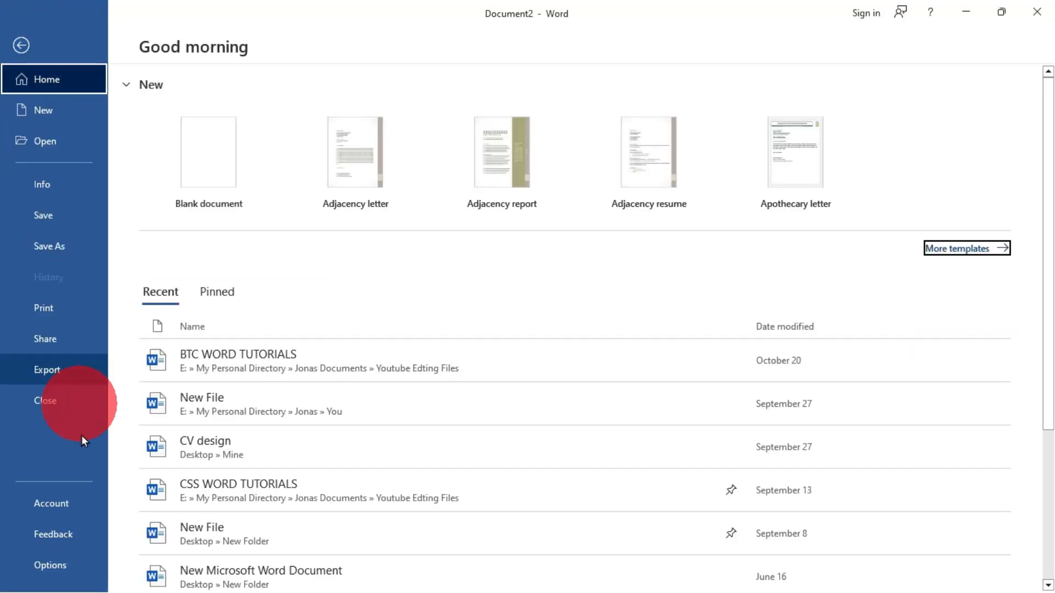
{"action": "left_click", "coordinate": [74, 569]}
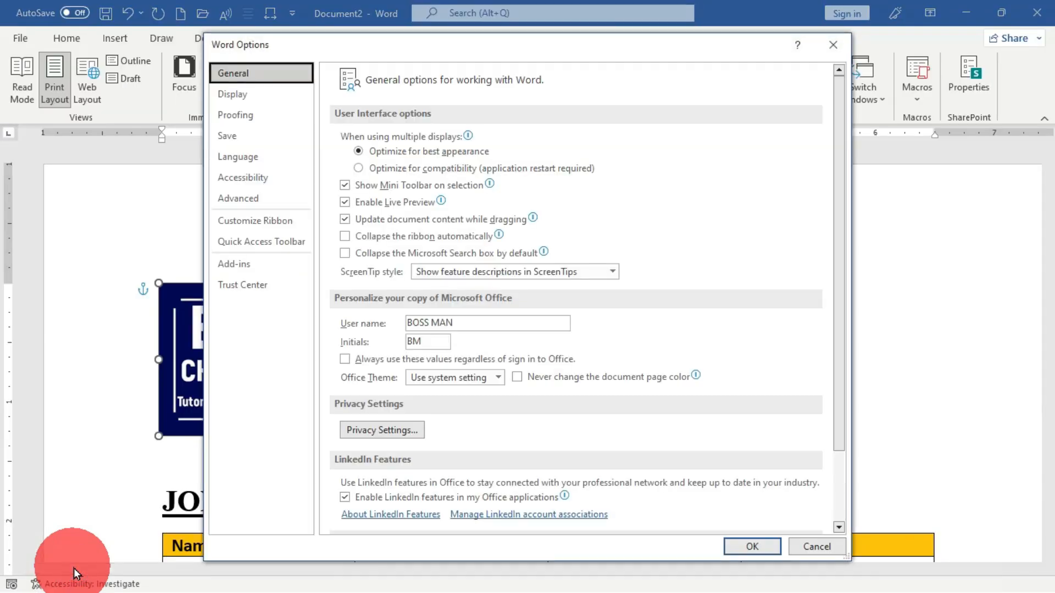
{"action": "left_click", "coordinate": [268, 223]}
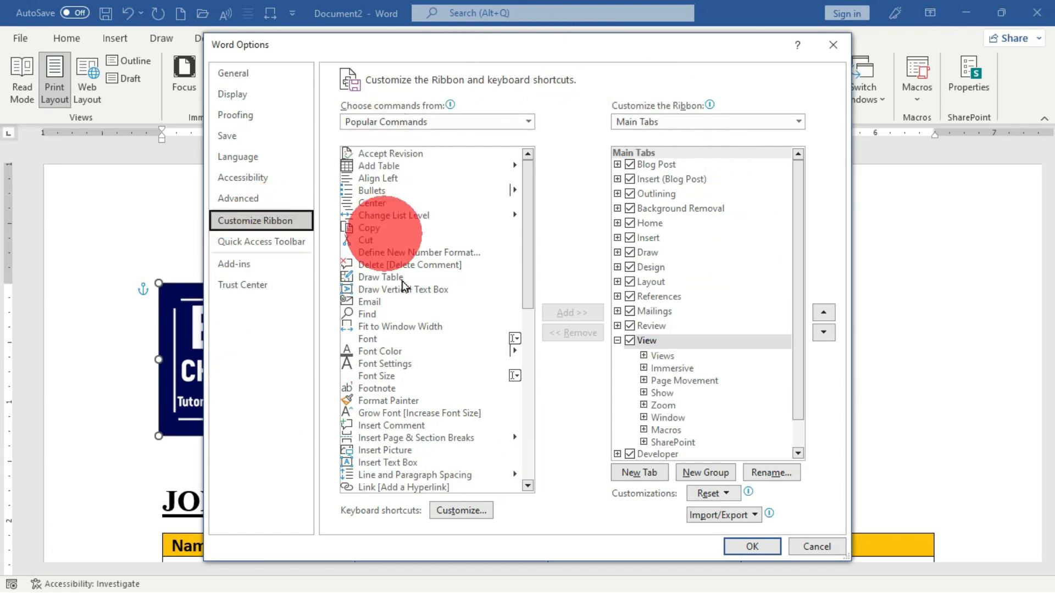
{"action": "left_click", "coordinate": [462, 511]}
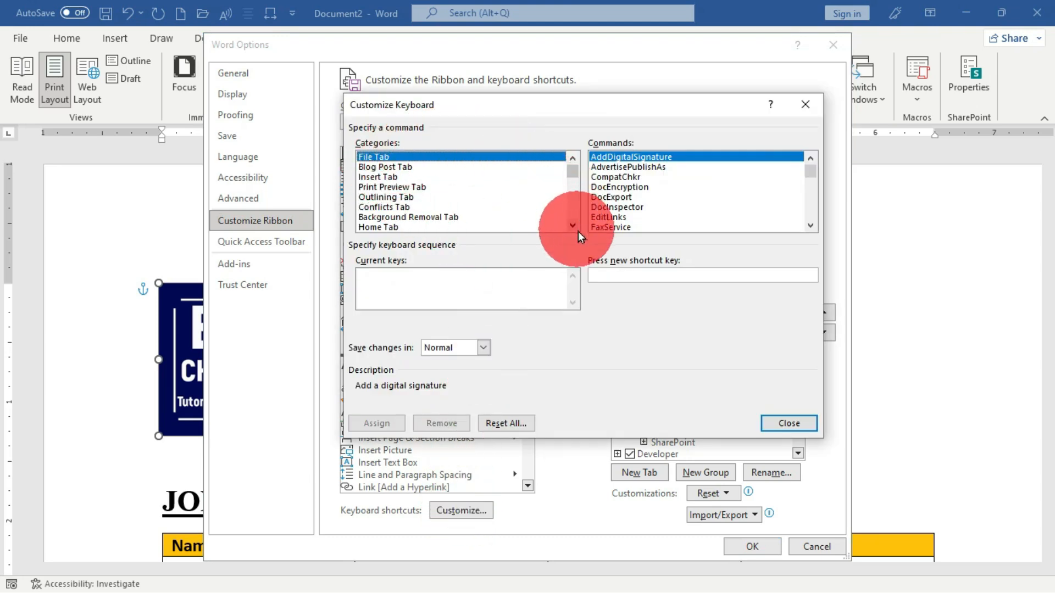
Display the Macros category to check the shortcut assigned to the Format macro.
{"action": "scroll", "coordinate": [576, 222], "scroll_direction": "down", "scroll_amount": 6}
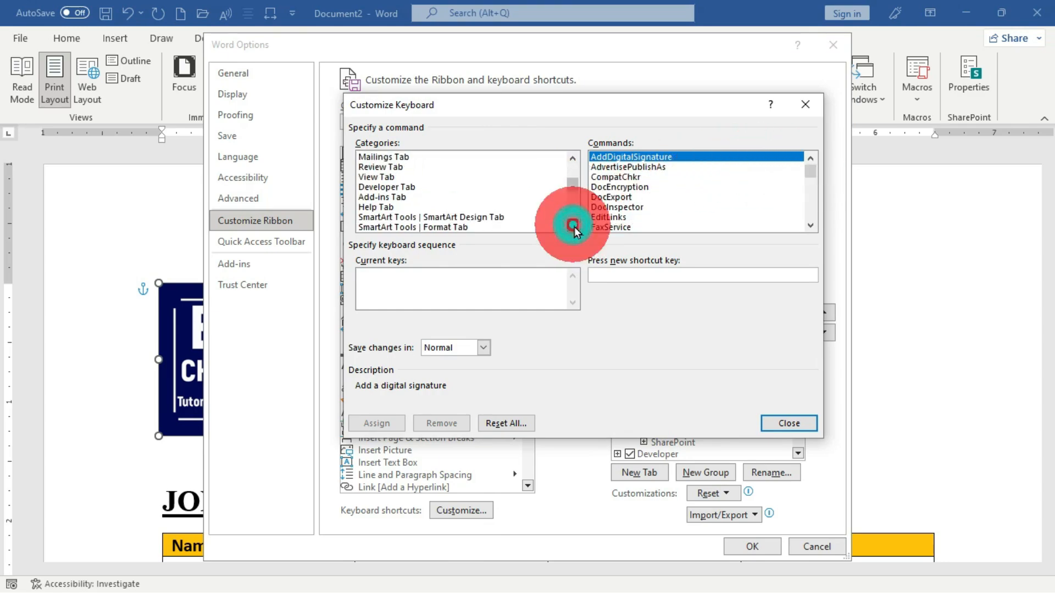
{"action": "scroll", "coordinate": [576, 222], "scroll_direction": "down", "scroll_amount": 7}
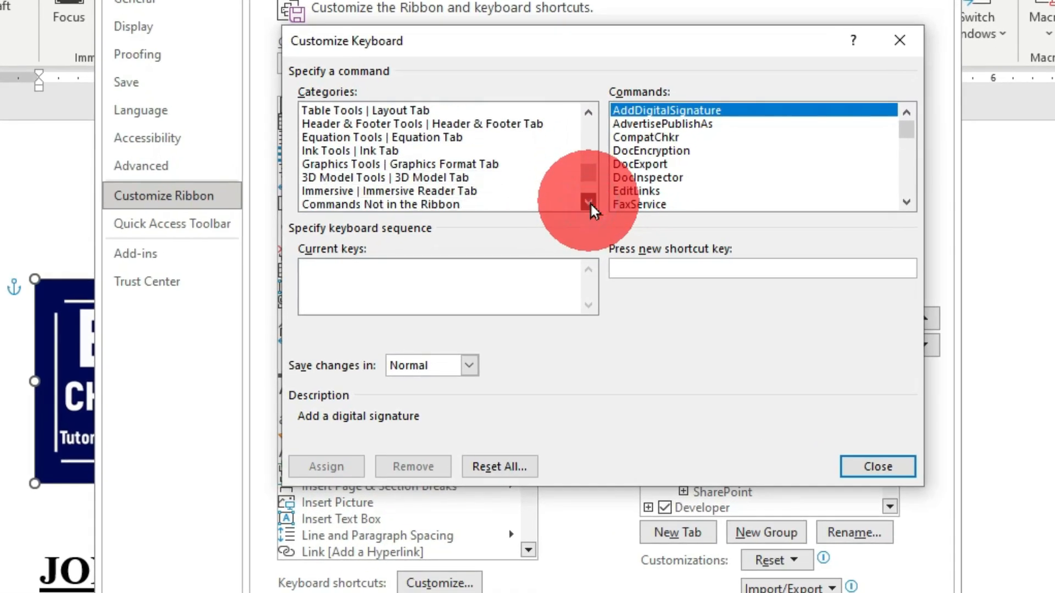
{"action": "left_click", "coordinate": [590, 204]}
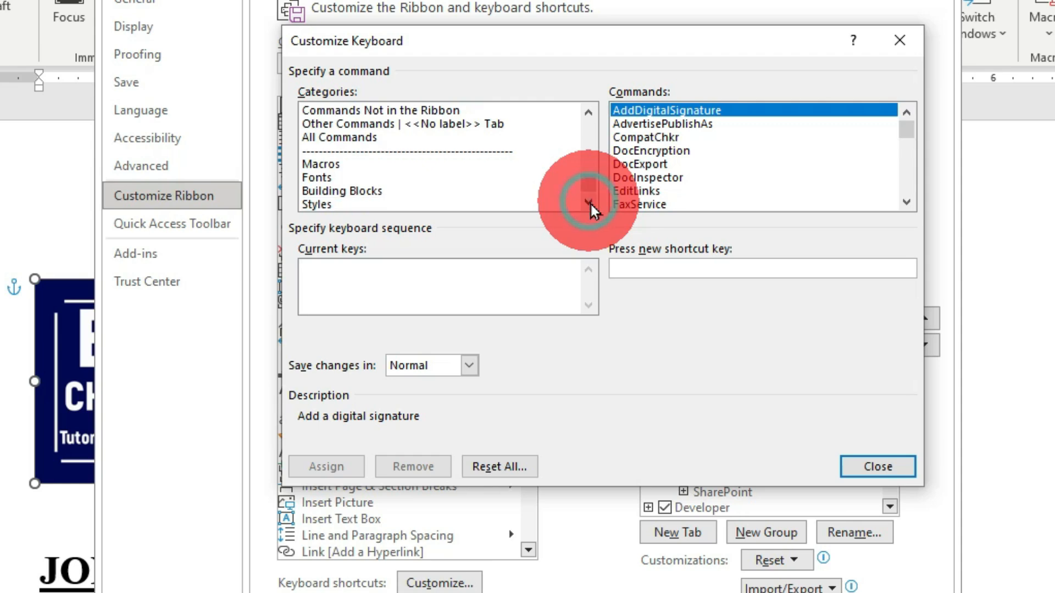
{"action": "left_click", "coordinate": [592, 205]}
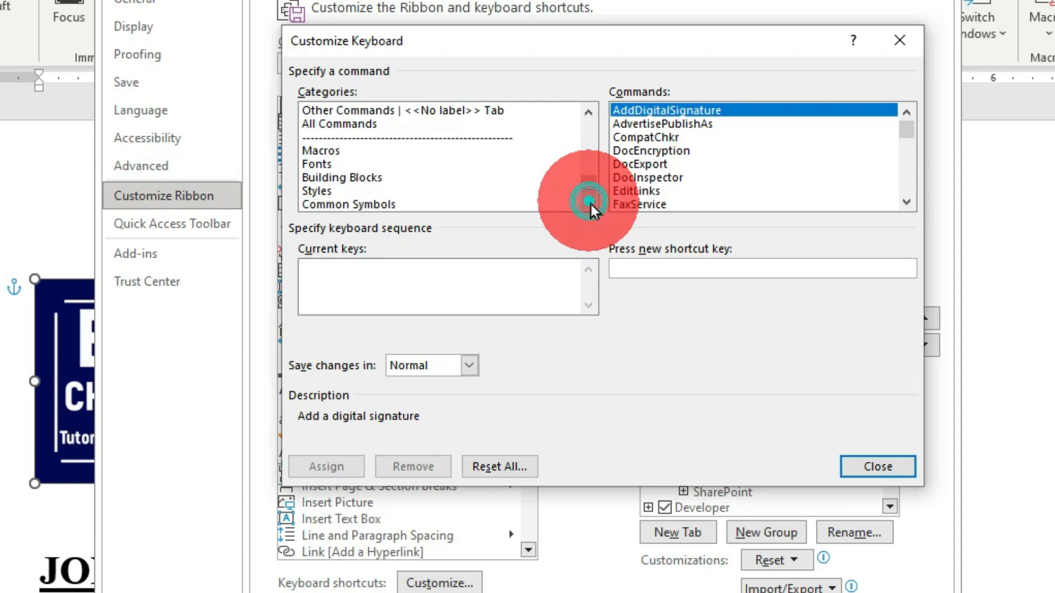
{"action": "left_click", "coordinate": [321, 153]}
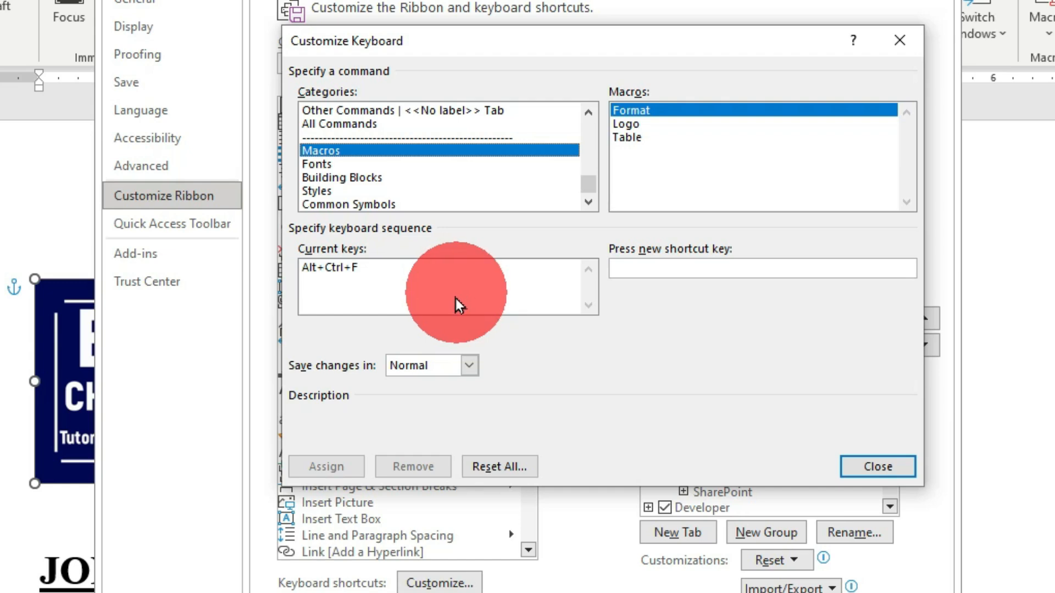
Select the Format macro's current Alt+Ctrl+F shortcut, and close the keyboard customization and Word Options without changing it.
{"action": "left_click", "coordinate": [626, 268]}
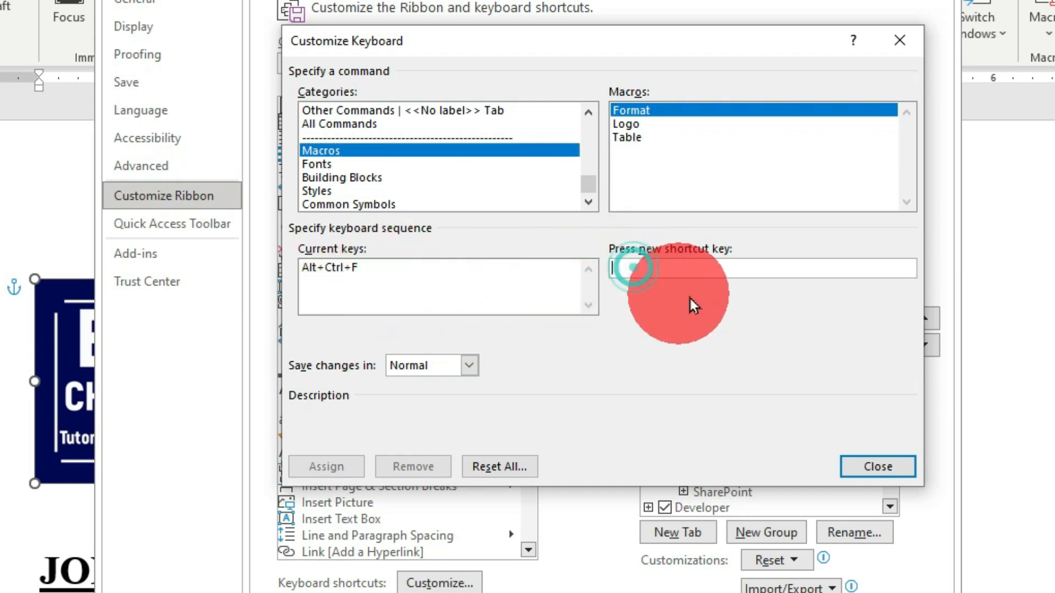
{"action": "left_click", "coordinate": [377, 275]}
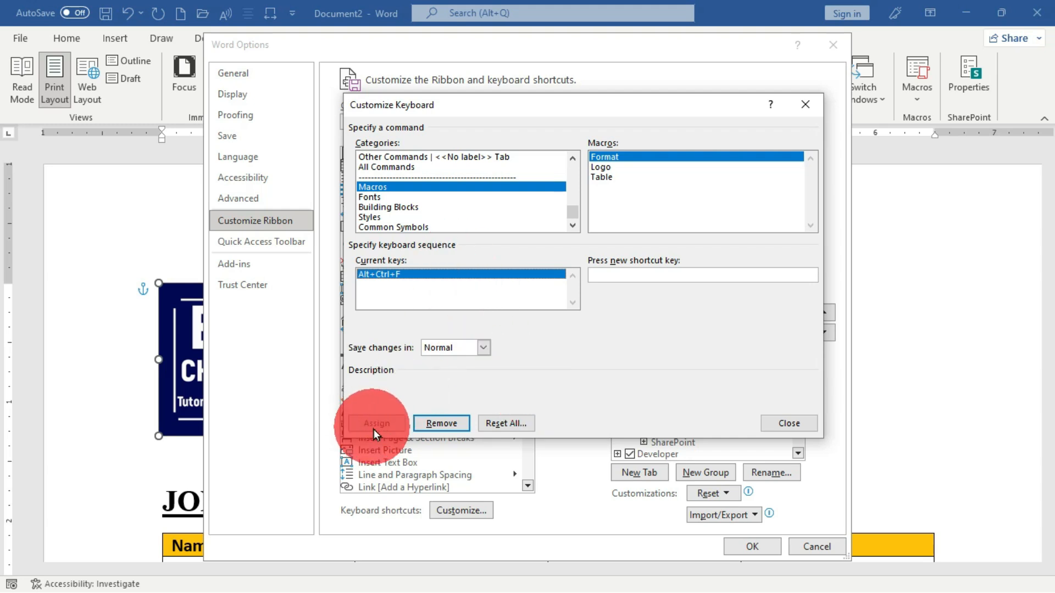
{"action": "left_click", "coordinate": [800, 107]}
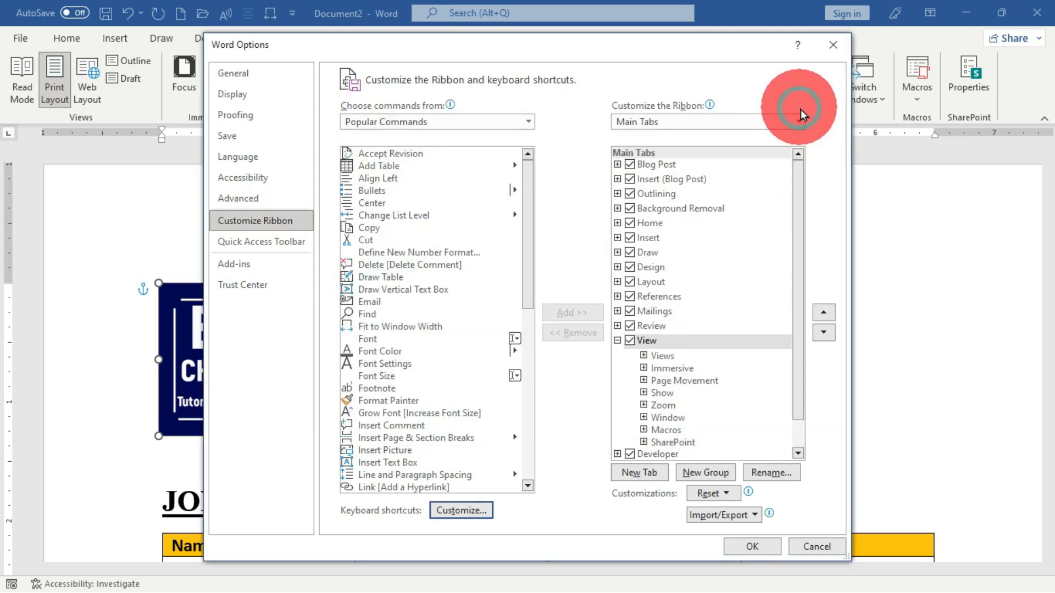
{"action": "left_click", "coordinate": [834, 47]}
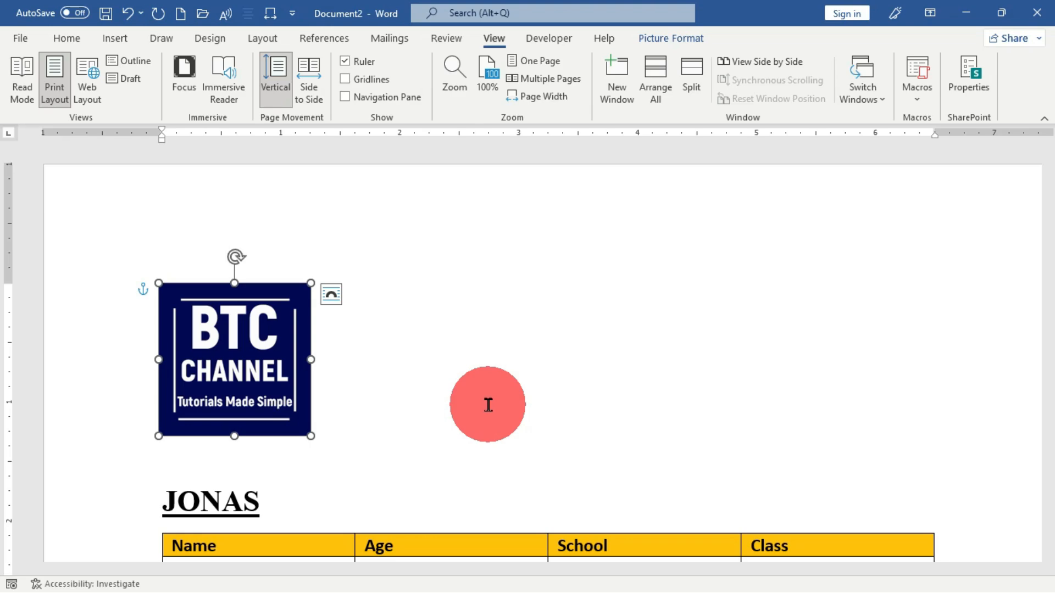
Open the list of available macros and look through the Format, Logo and Table entries.
{"action": "key", "text": "alt+F8"}
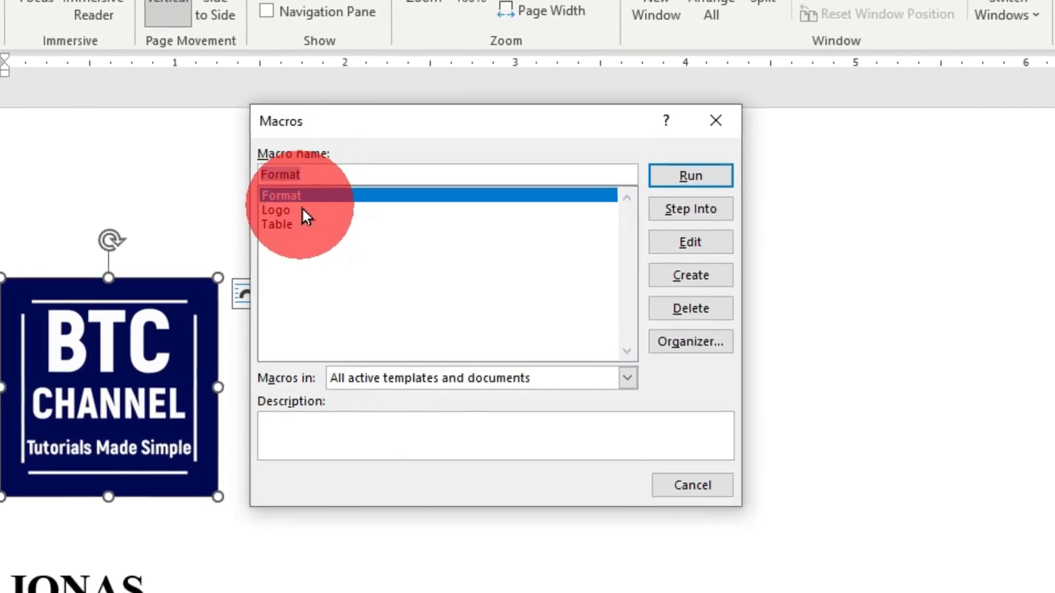
{"action": "left_click", "coordinate": [300, 210]}
{"action": "left_click", "coordinate": [278, 224]}
{"action": "left_click", "coordinate": [291, 199]}
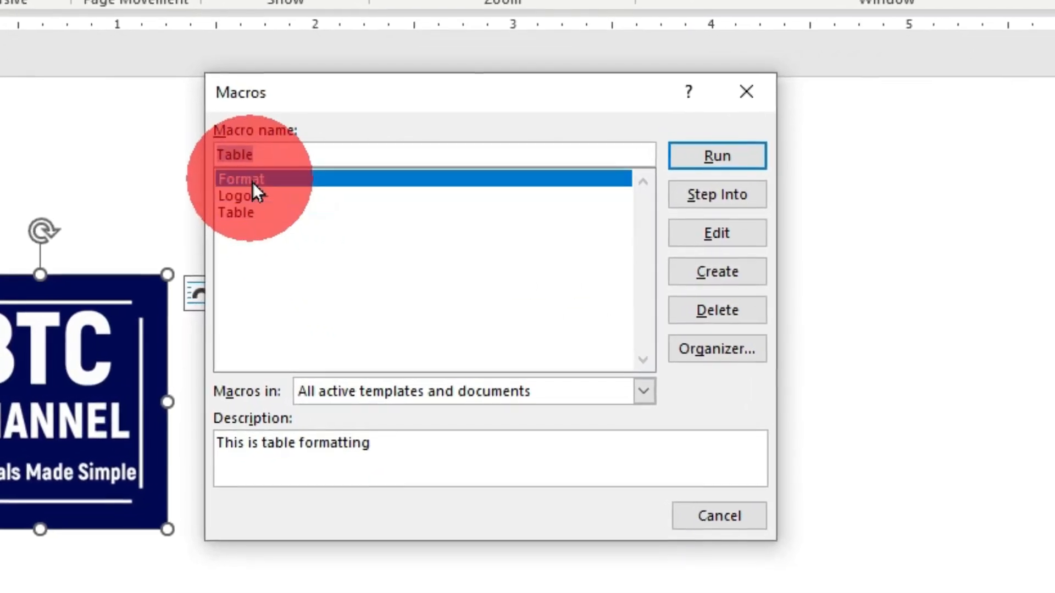
{"action": "left_click", "coordinate": [237, 196]}
{"action": "left_click", "coordinate": [237, 213]}
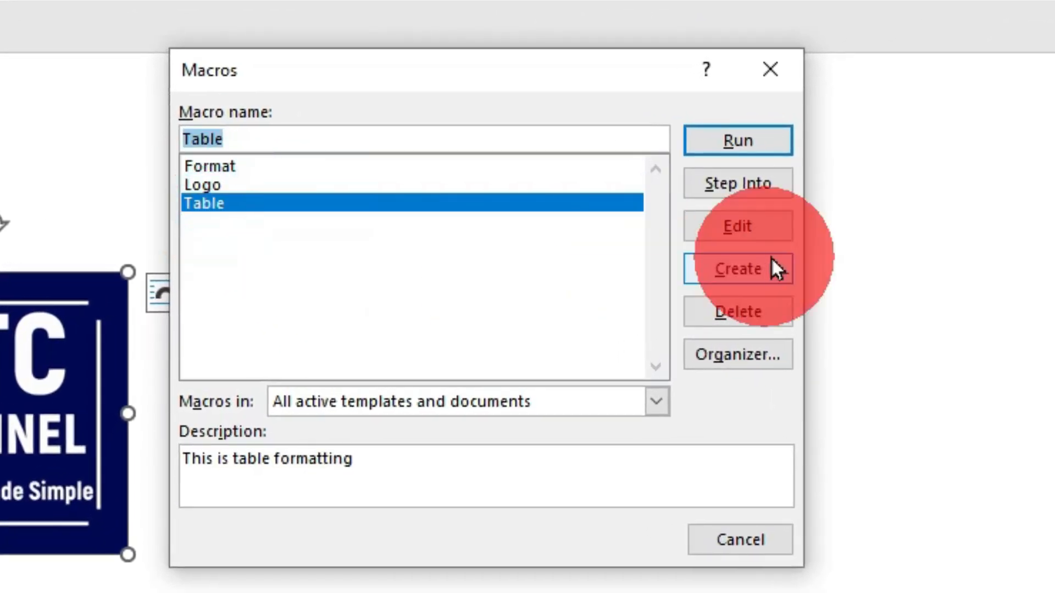